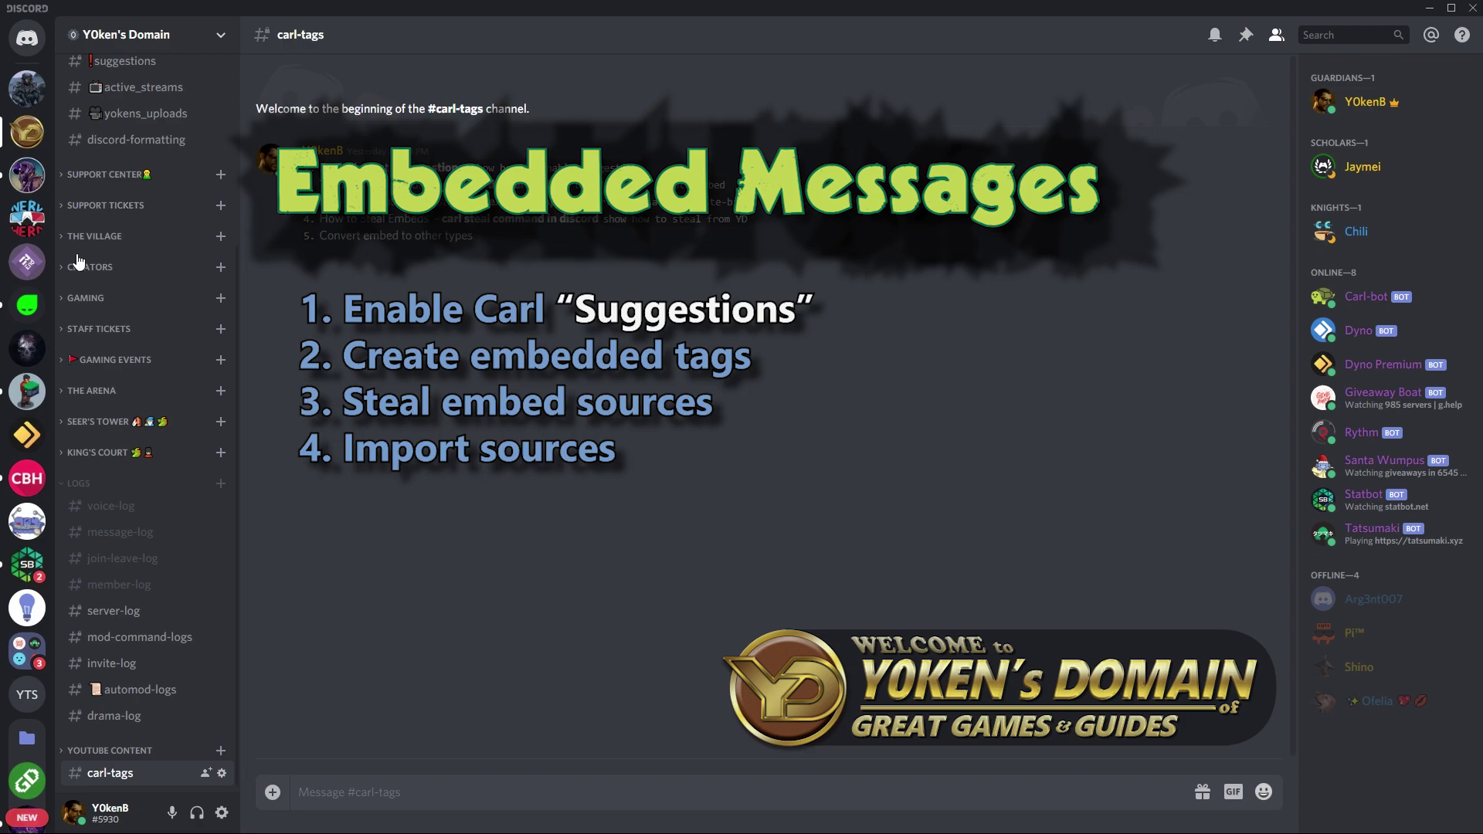
# Step: Scroll up the Discord channel list and open #suggestions to browse Carl-bot's suggestion posts
pyautogui.scroll(3, 77, 261)
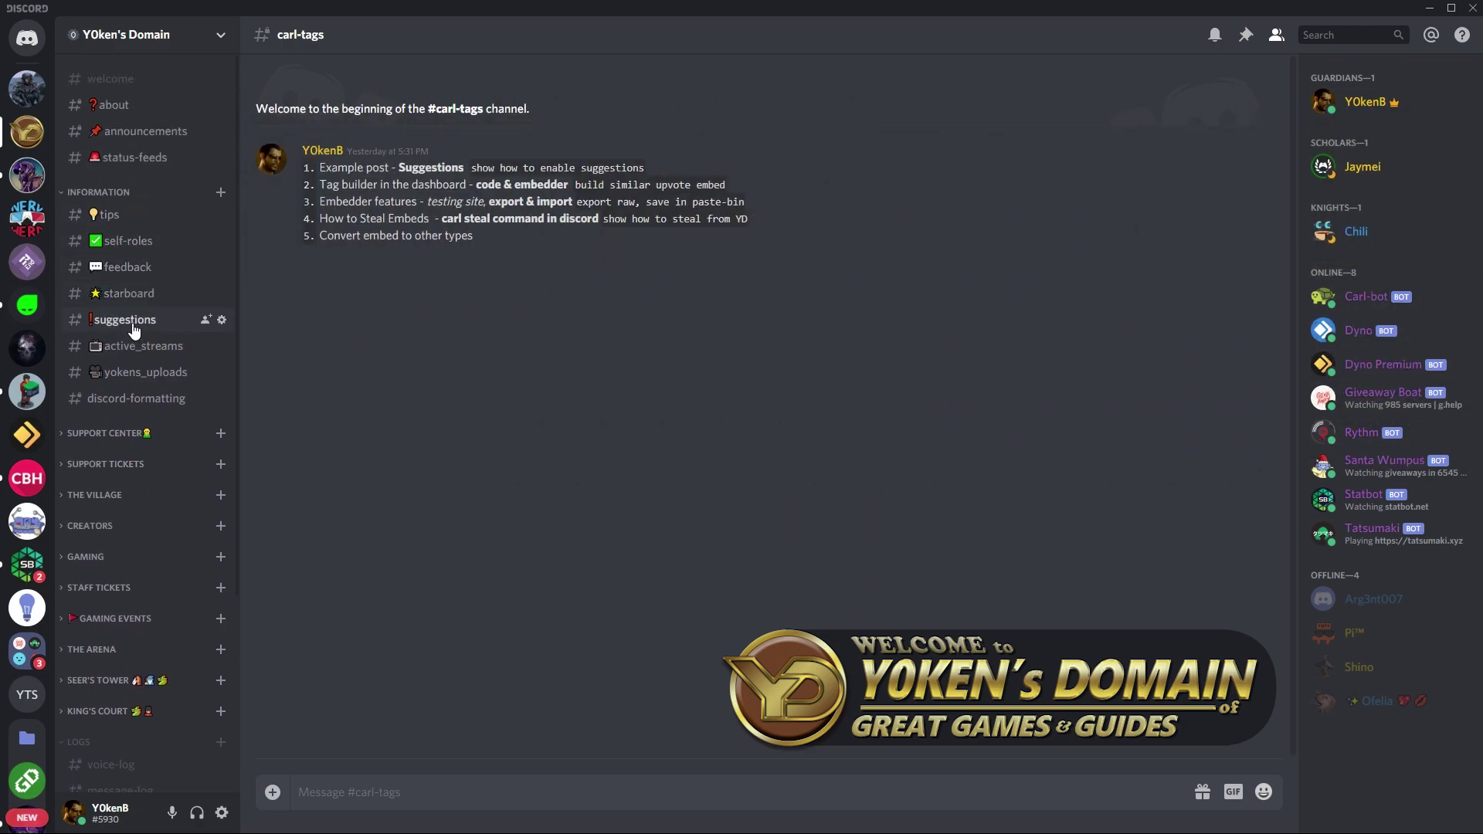
pyautogui.click(134, 324)
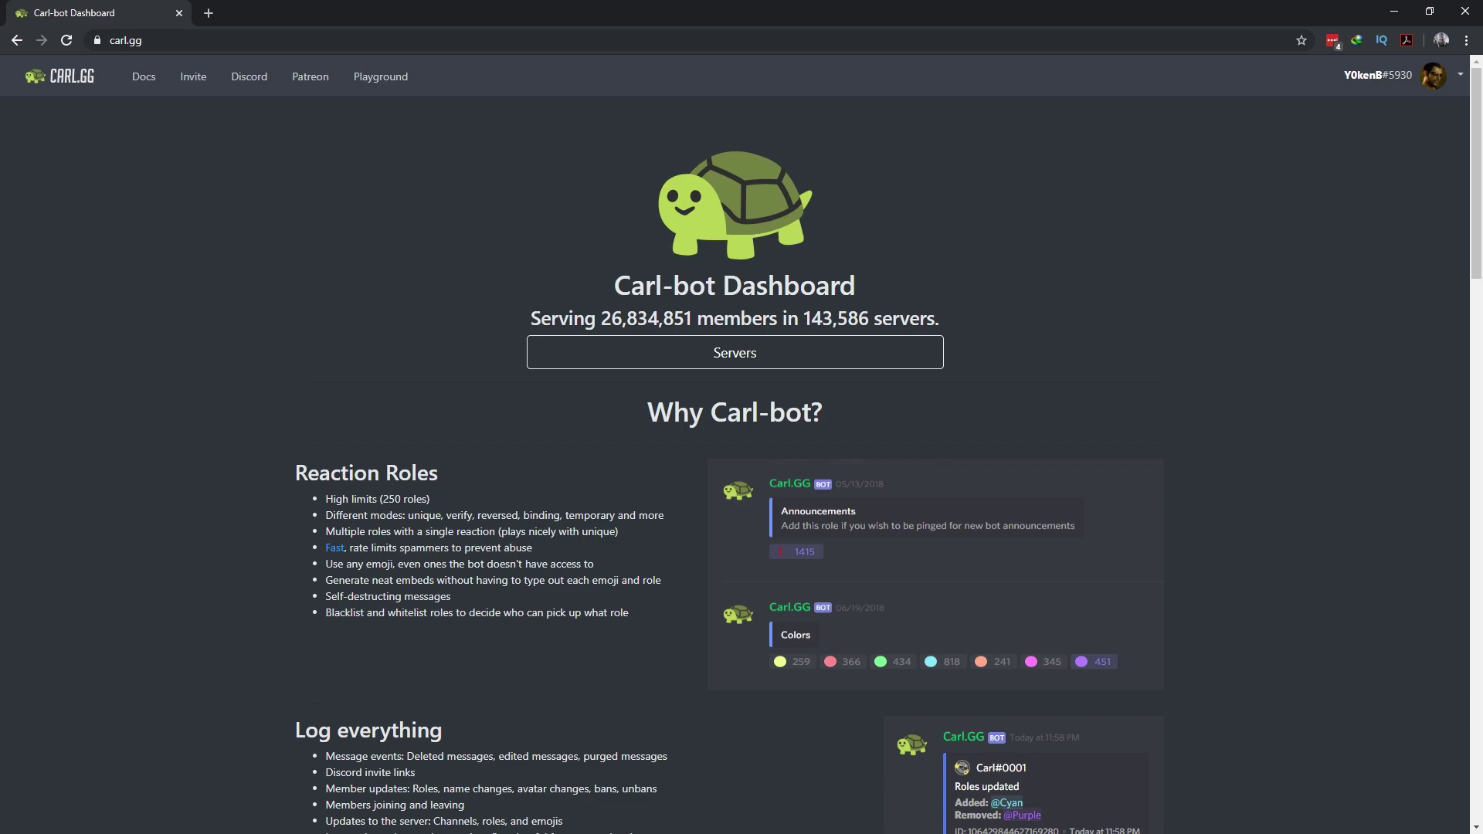
# Step: Show Y0ken's Domain's Suggestions commands: approve, consider, deny, implemented, suggest, suggestions, all enabled
pyautogui.click(748, 357)
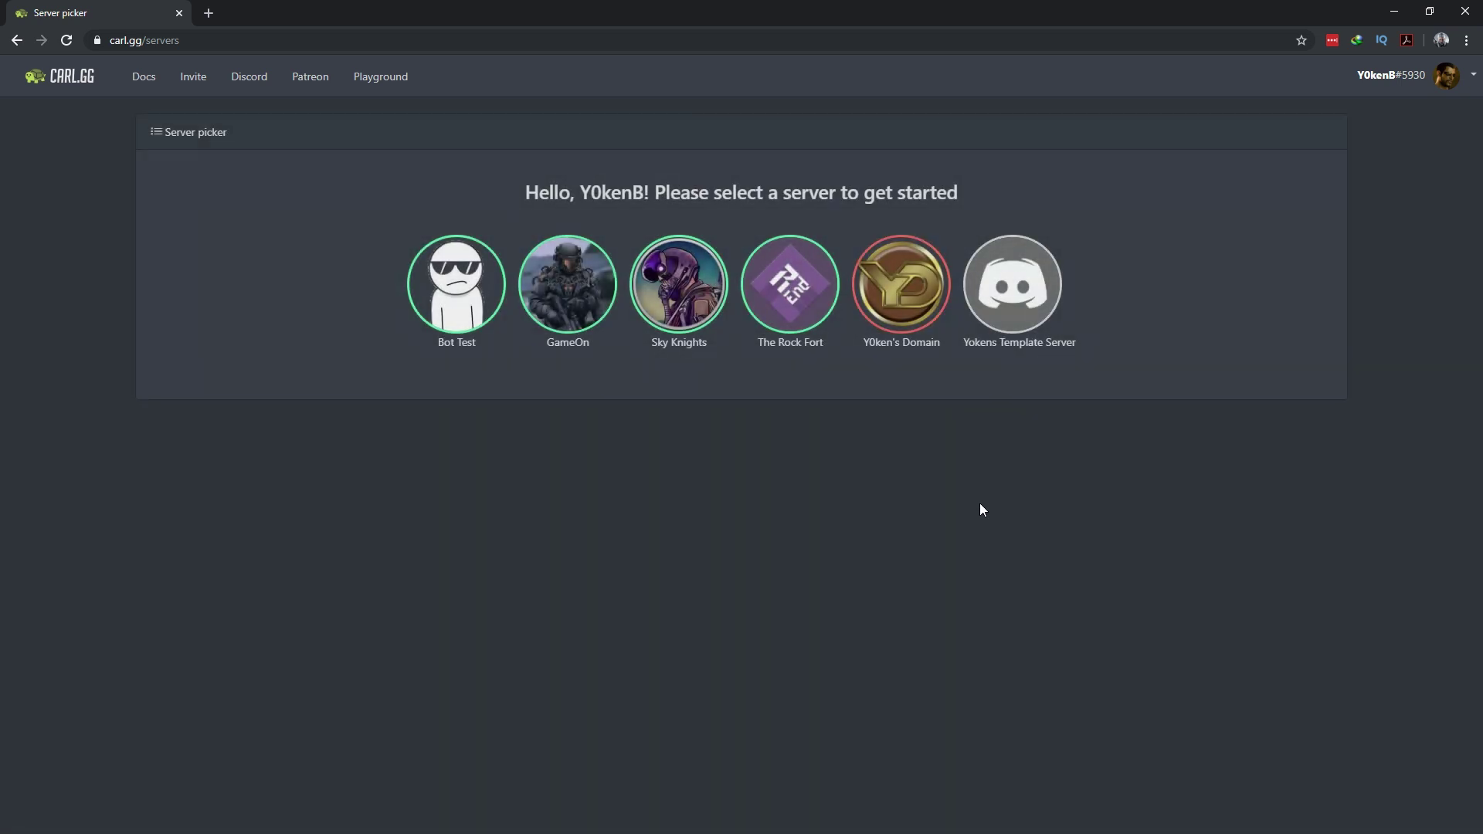
pyautogui.click(918, 316)
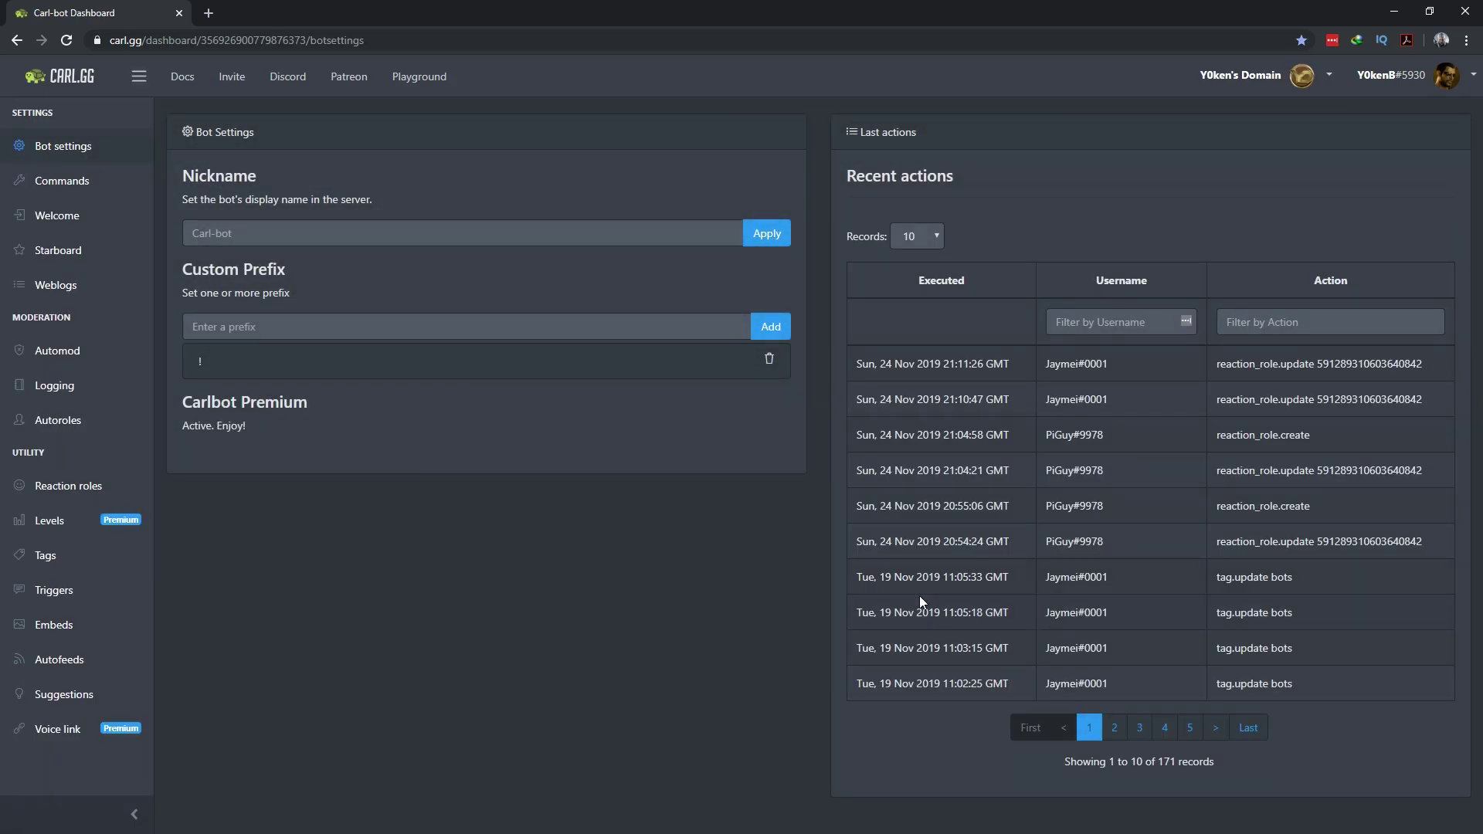
pyautogui.click(108, 192)
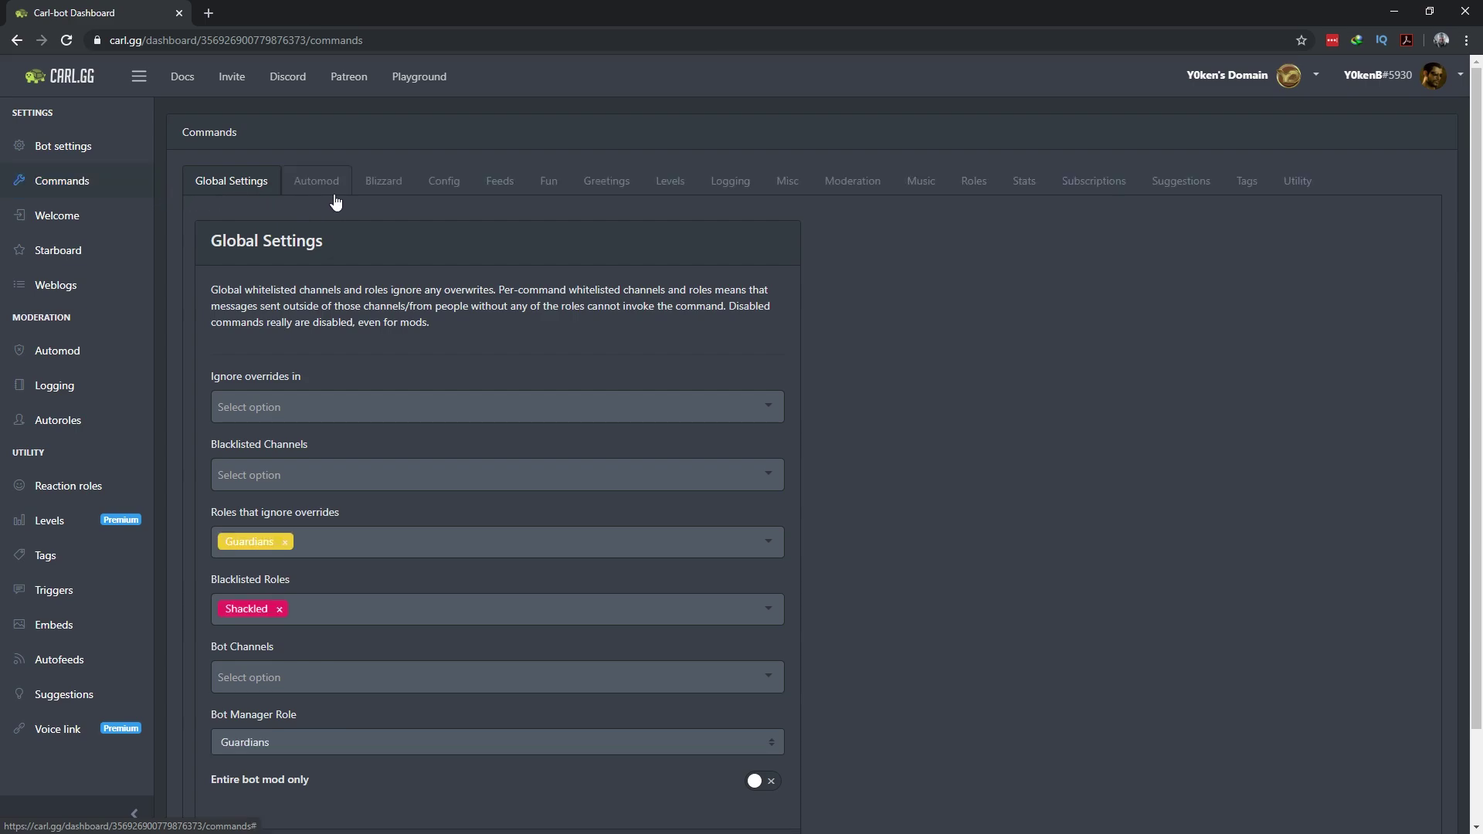
pyautogui.click(1196, 188)
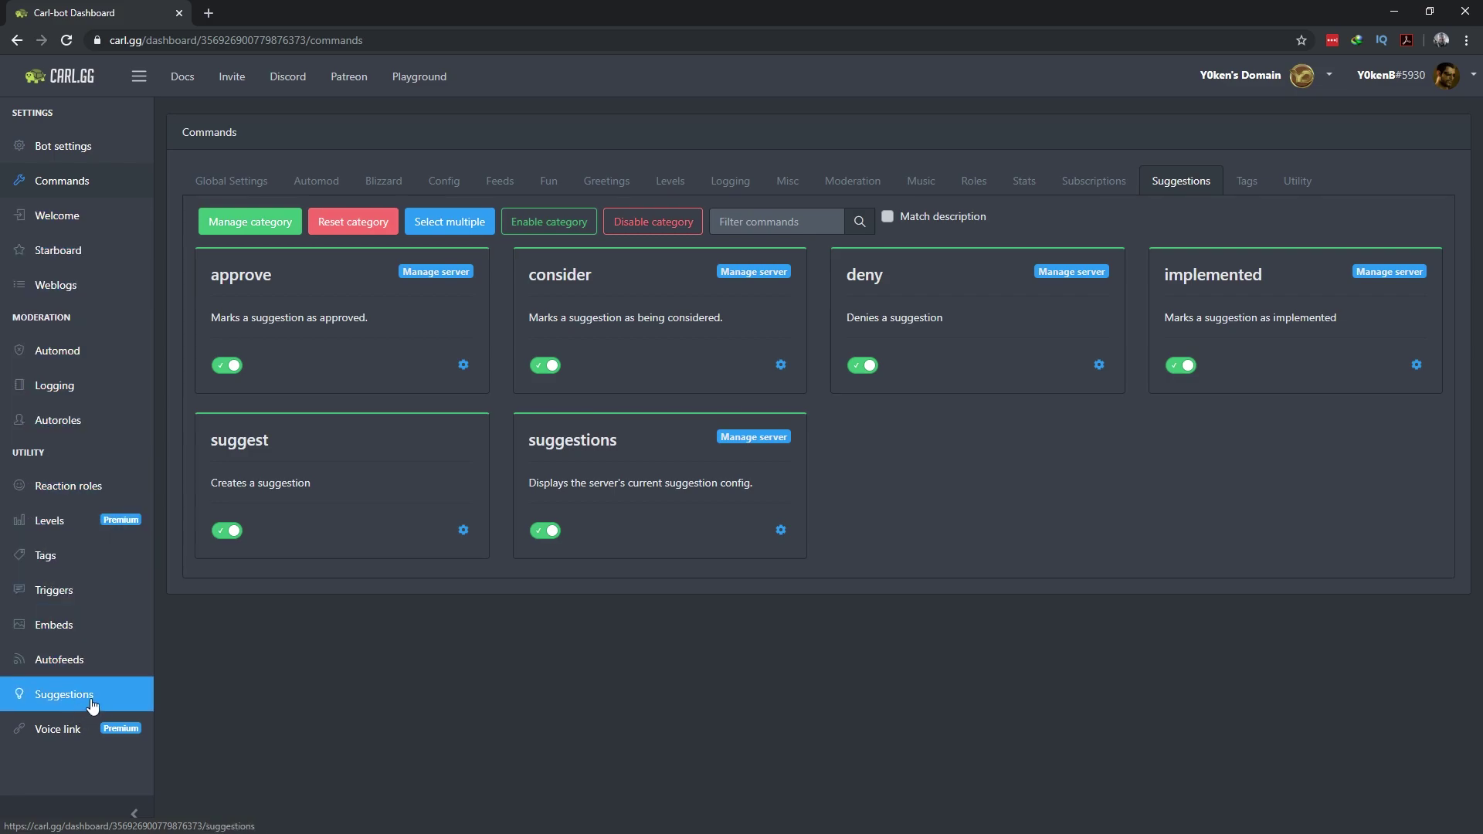
# Step: Load the dashboard's Suggestion settings, then return to Discord's suggestions channel showing #48–#50
pyautogui.click(91, 704)
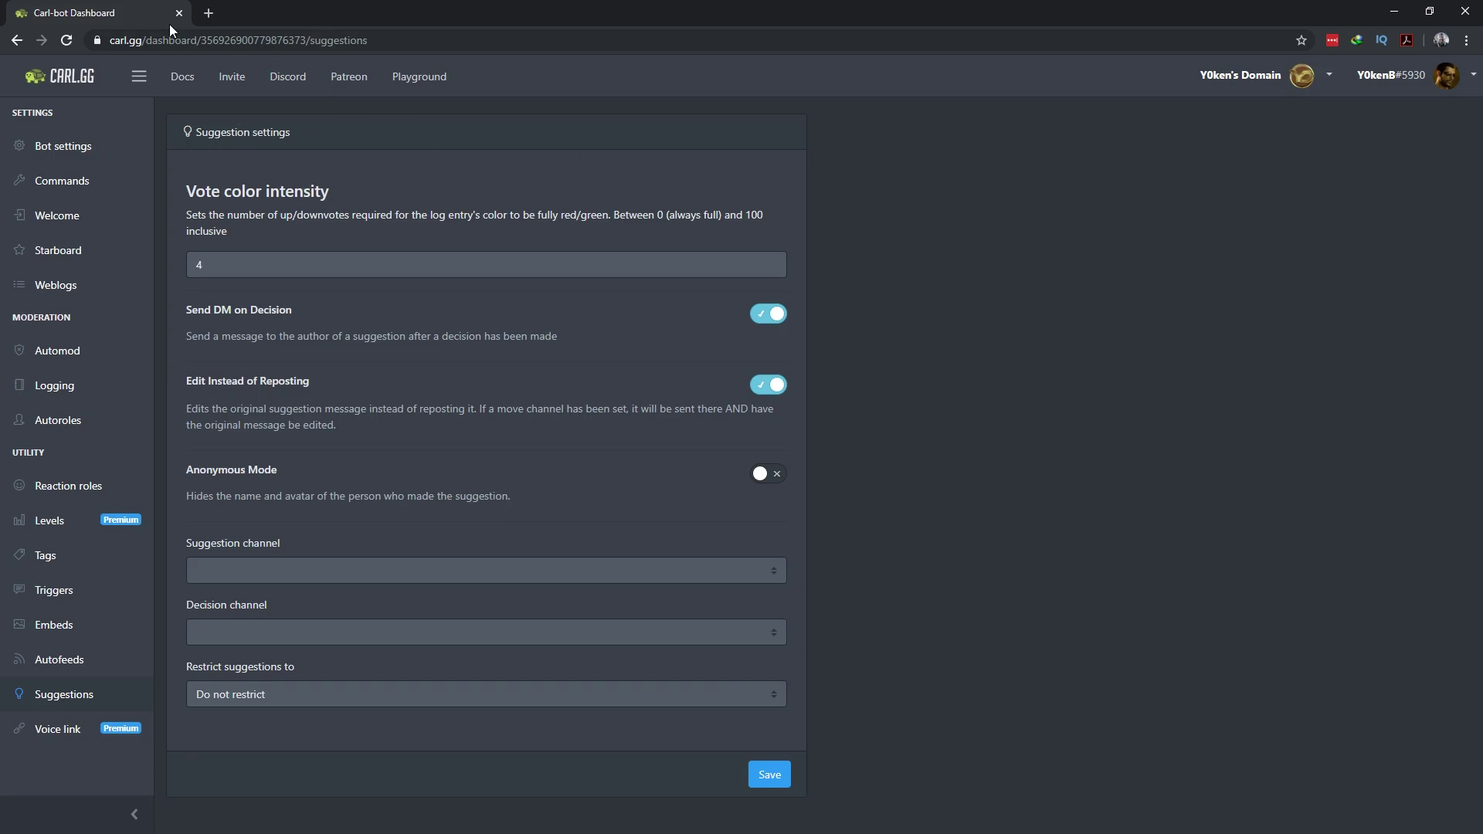
pyautogui.hotkey('alt', 'Tab')
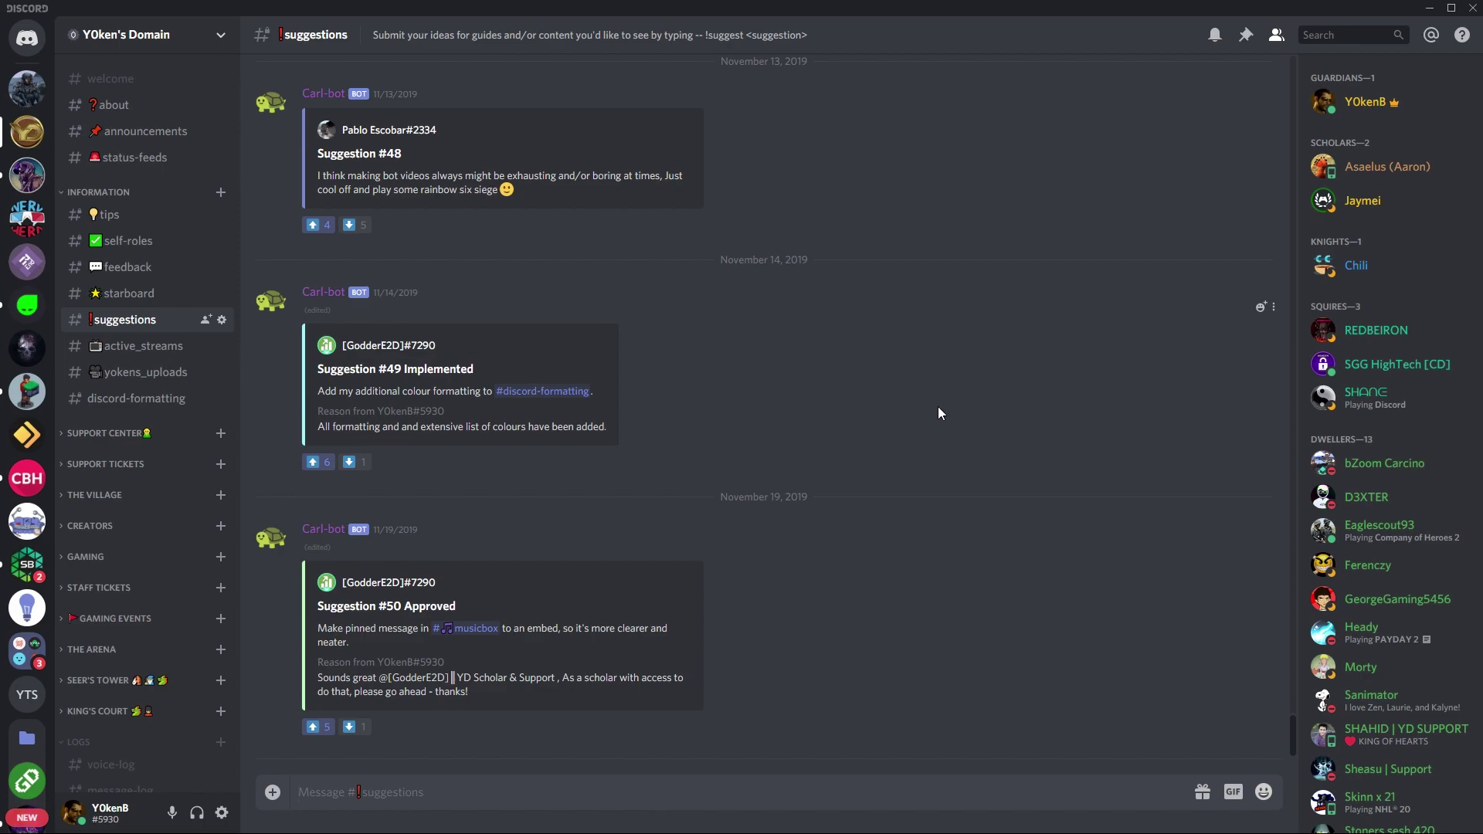
# Step: Point out suggestion #48's author, then scroll the sidebar back to #carl-tags
pyautogui.moveTo(510, 163)
pyautogui.moveTo(342, 130); pyautogui.dragTo(350, 130)
pyautogui.scroll(-2, 136, 533)
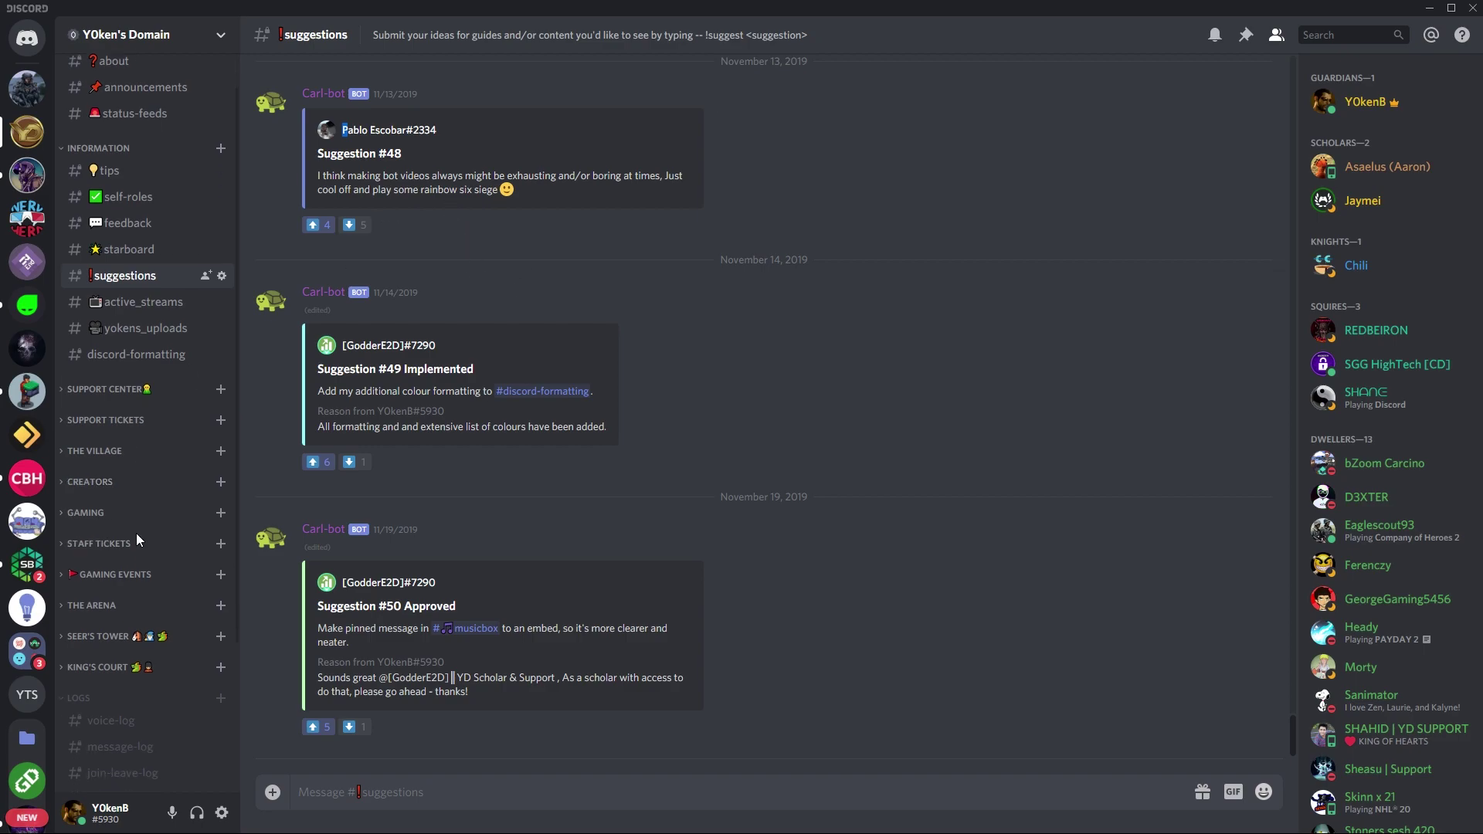
pyautogui.scroll(-3, 155, 695)
pyautogui.click(123, 769)
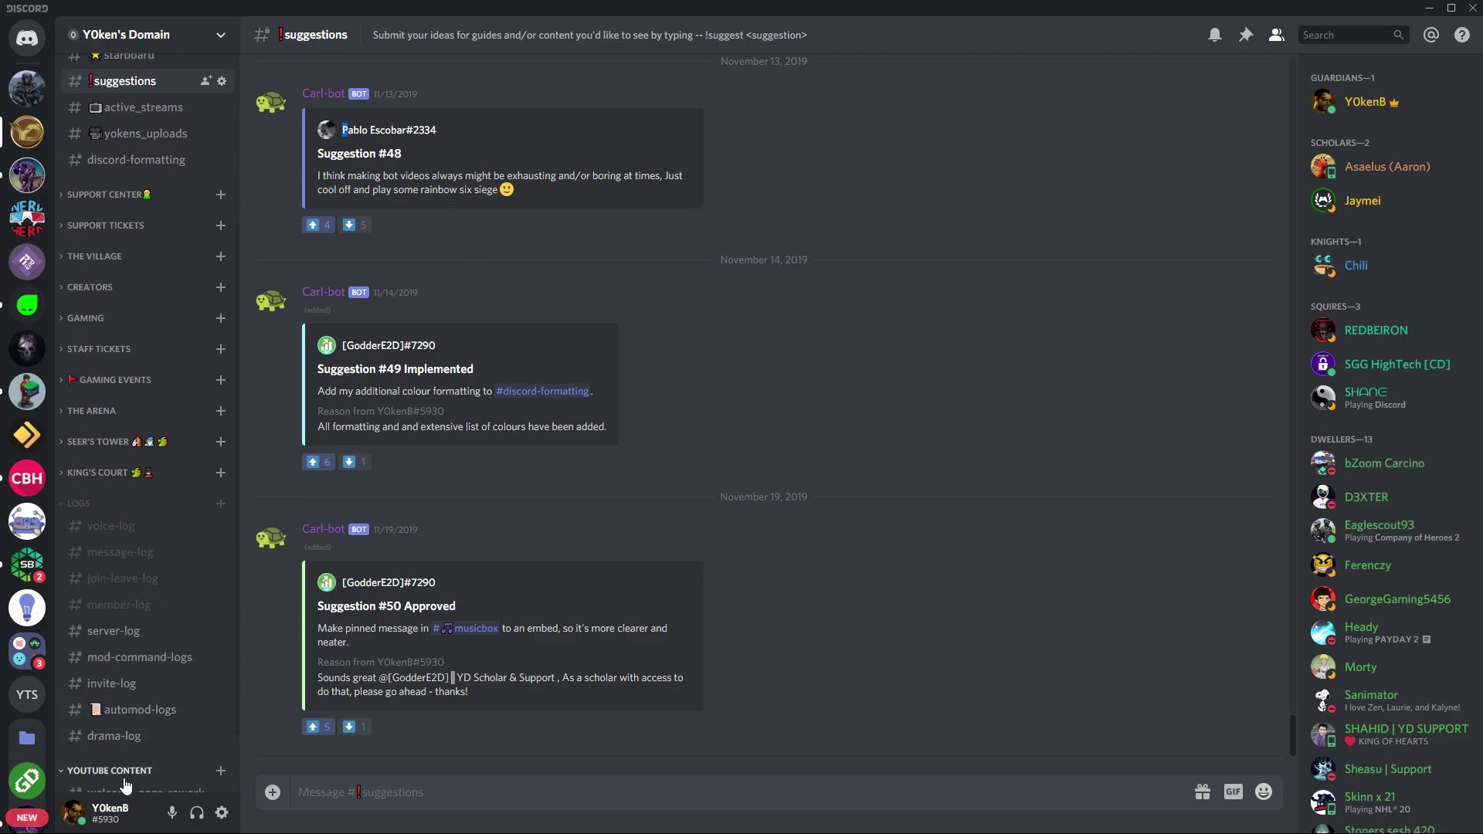
pyautogui.scroll(-2, 123, 760)
pyautogui.click(123, 740)
pyautogui.click(127, 692)
# Step: Open the dashboard's Tags page listing bots, rules, feedback, couchbot and agree
pyautogui.scroll(1, 116, 695)
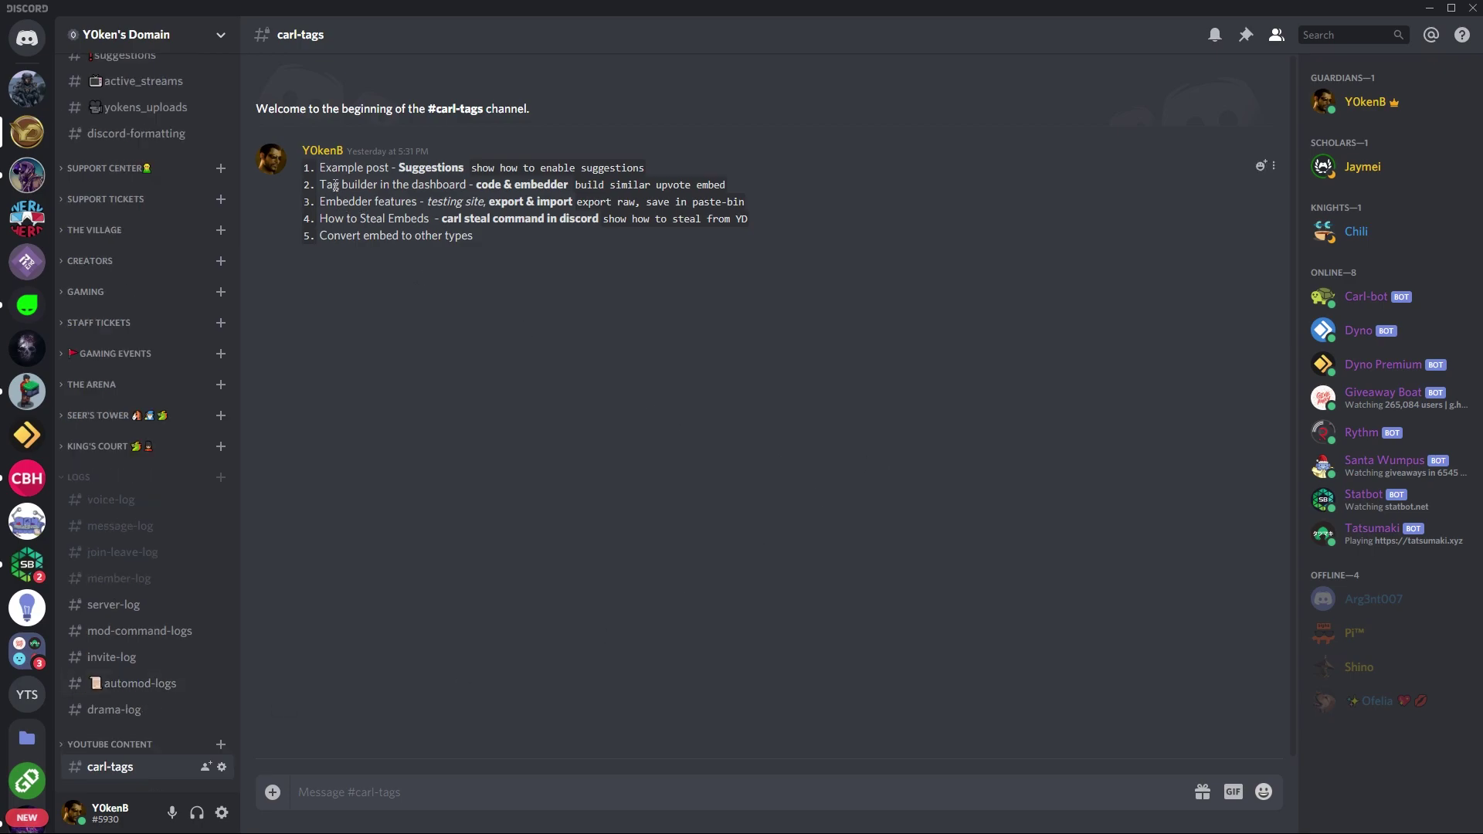
pyautogui.moveTo(328, 185); pyautogui.dragTo(468, 186)
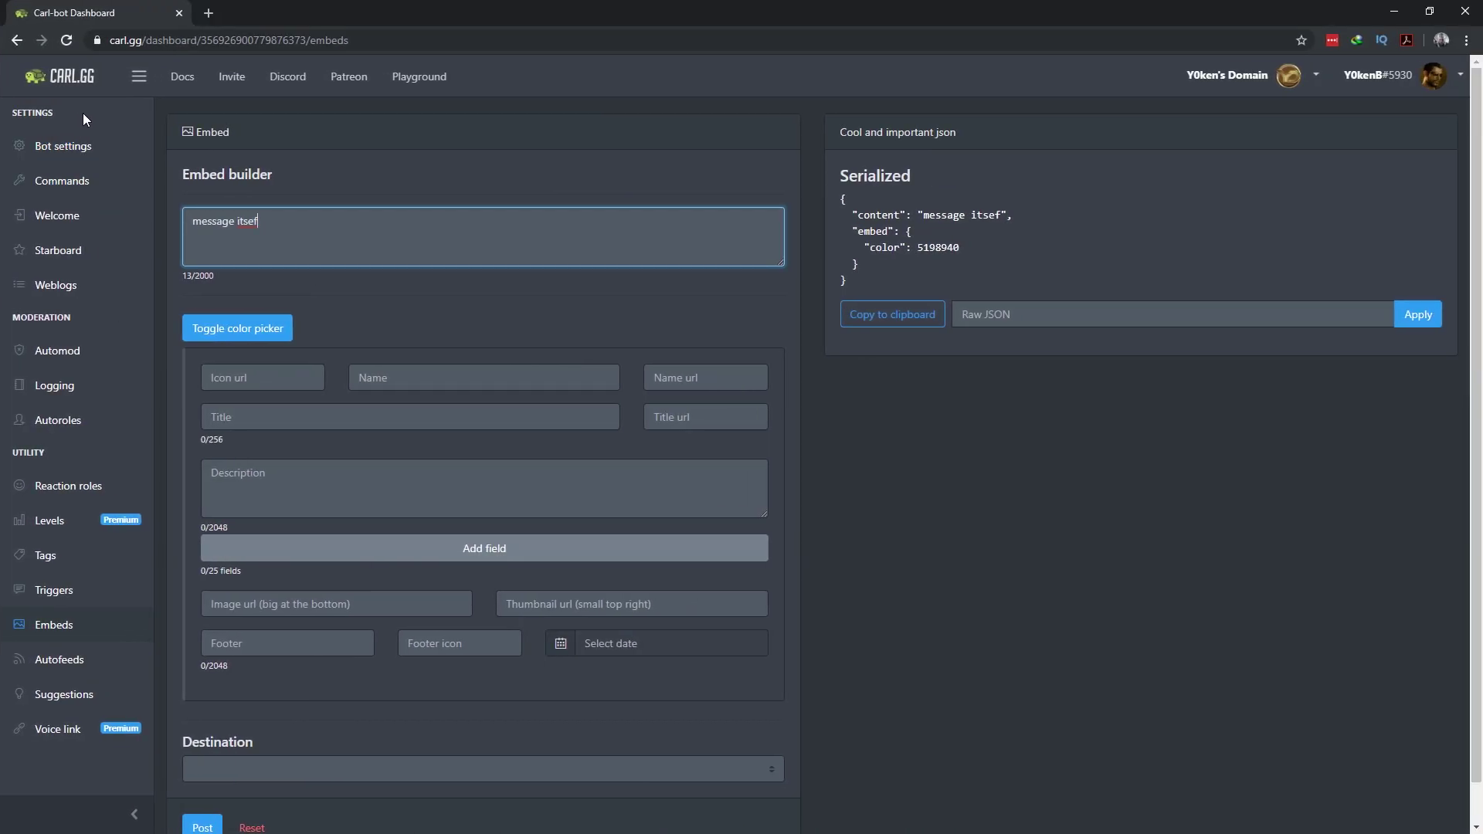
pyautogui.click(75, 553)
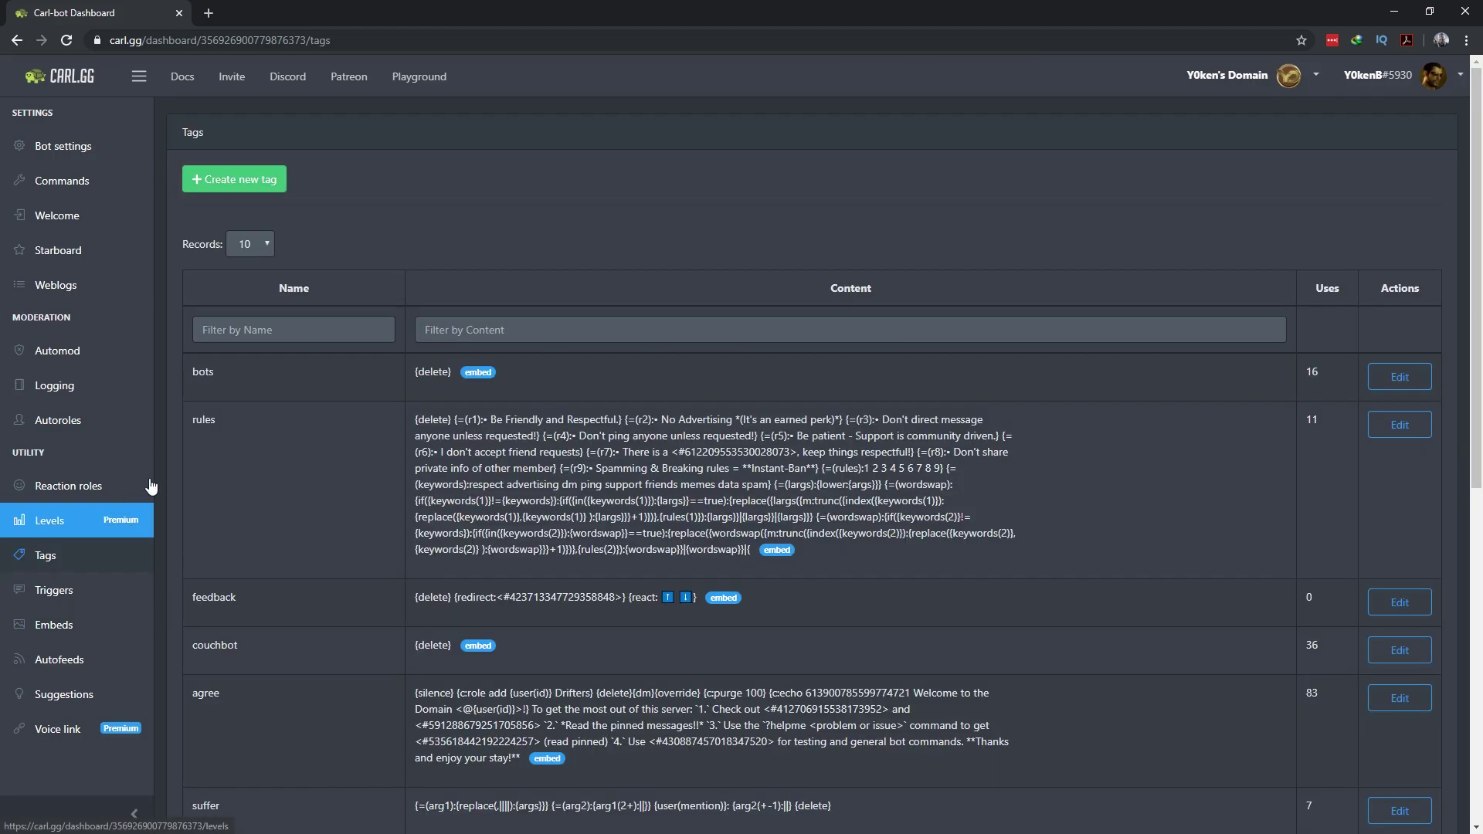
pyautogui.click(270, 185)
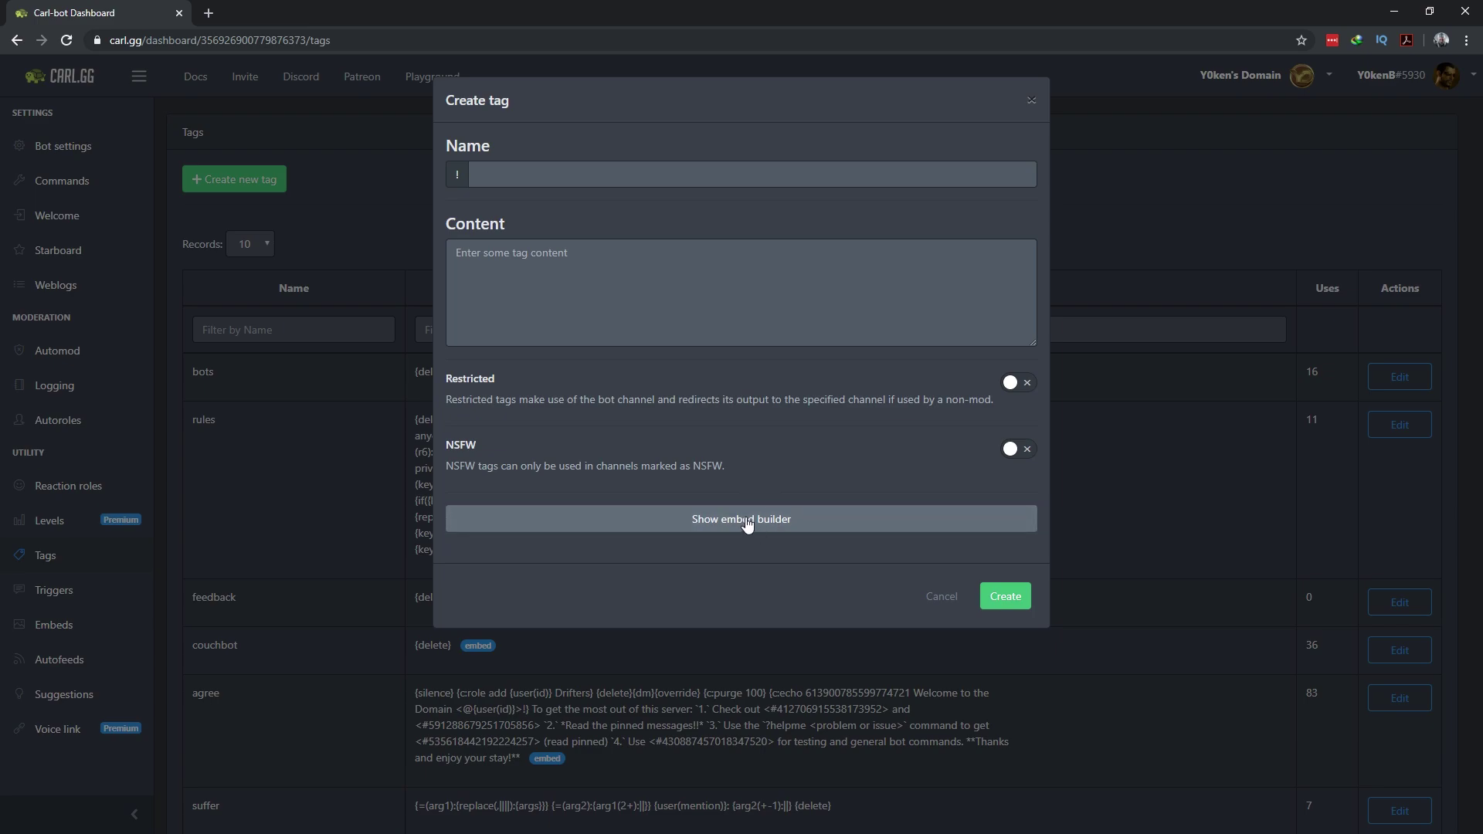
pyautogui.click(803, 525)
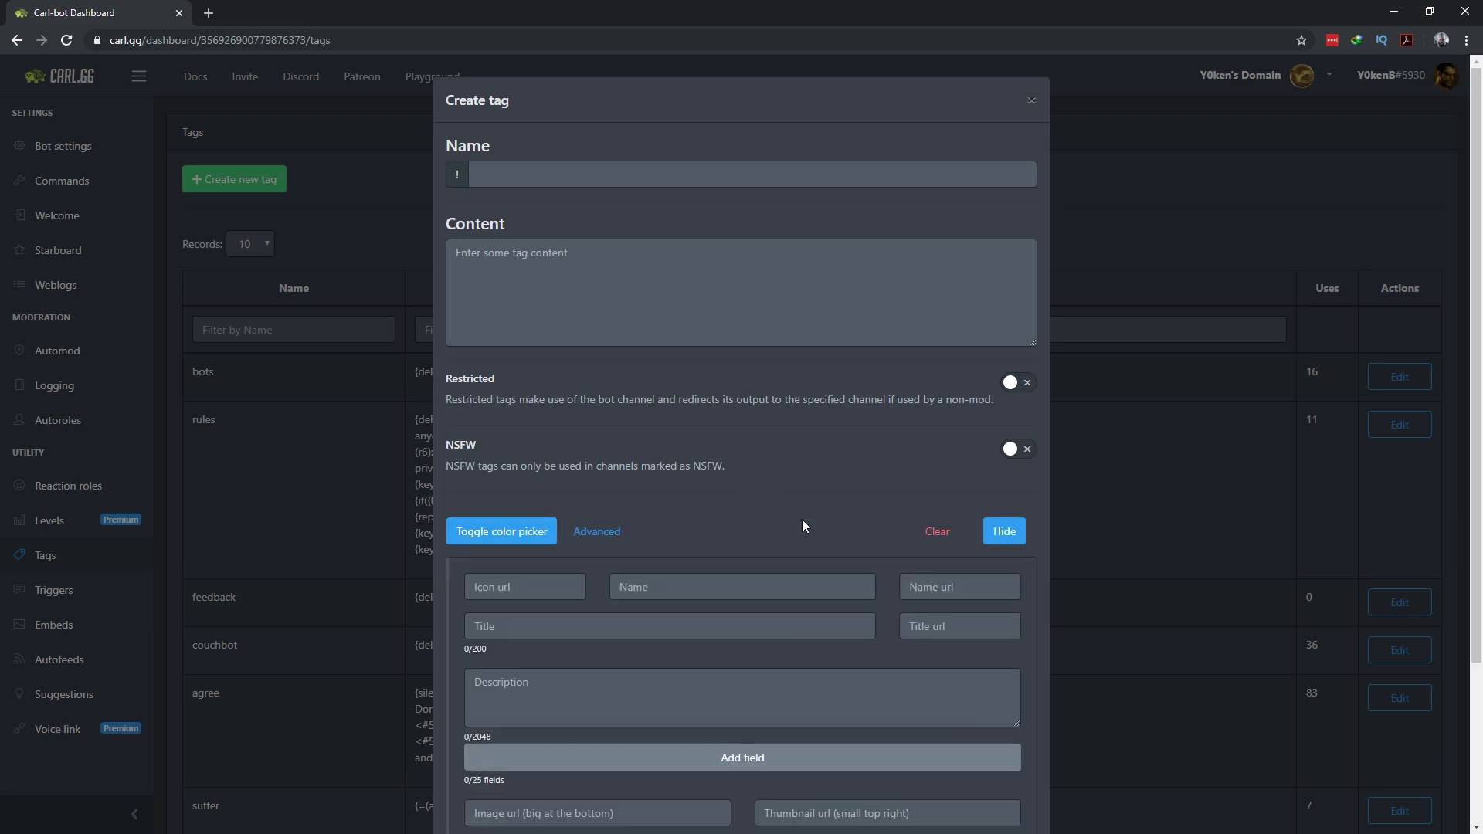
pyautogui.scroll(-3, 825, 425)
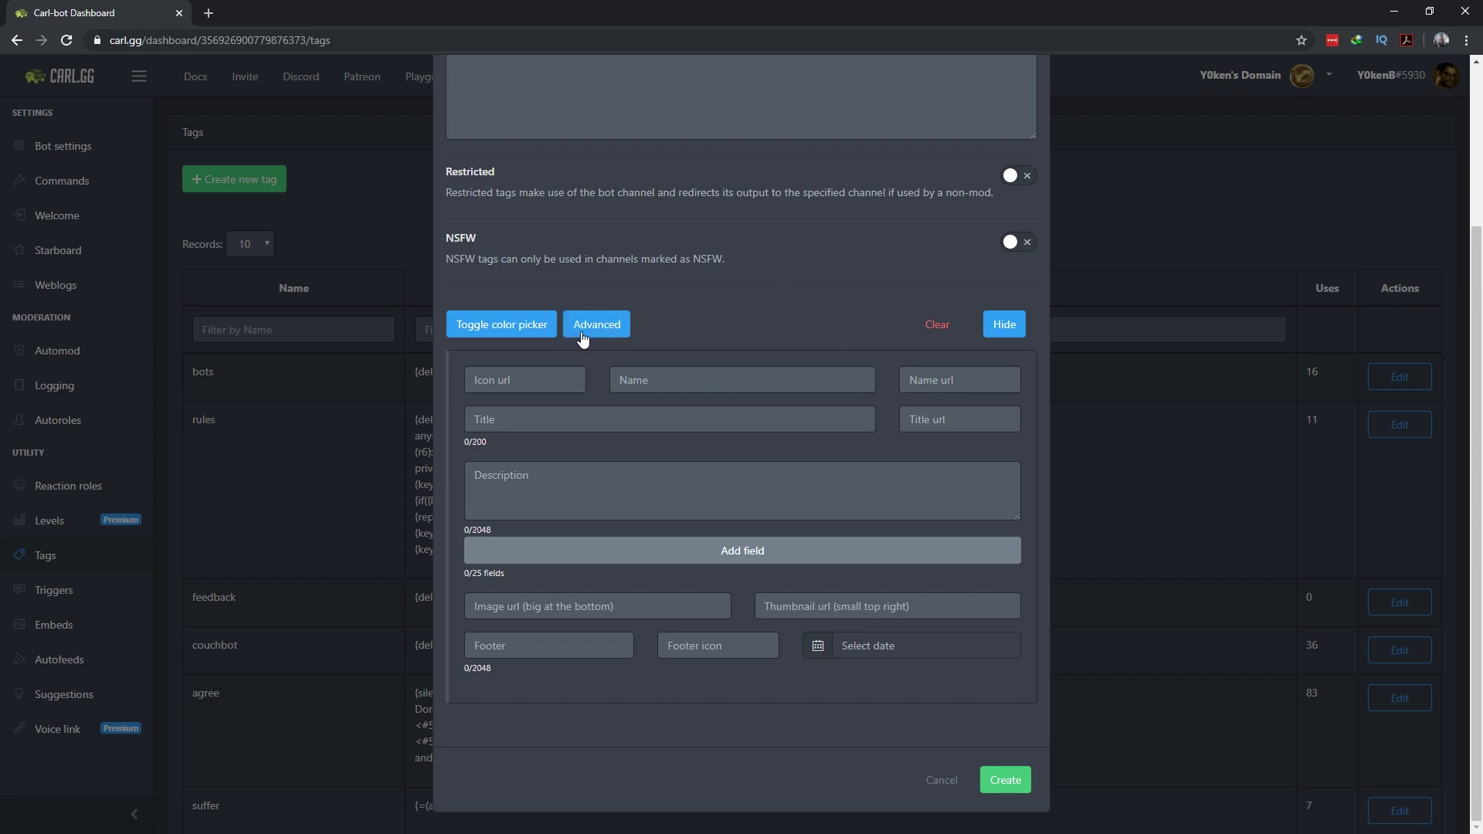
pyautogui.click(624, 334)
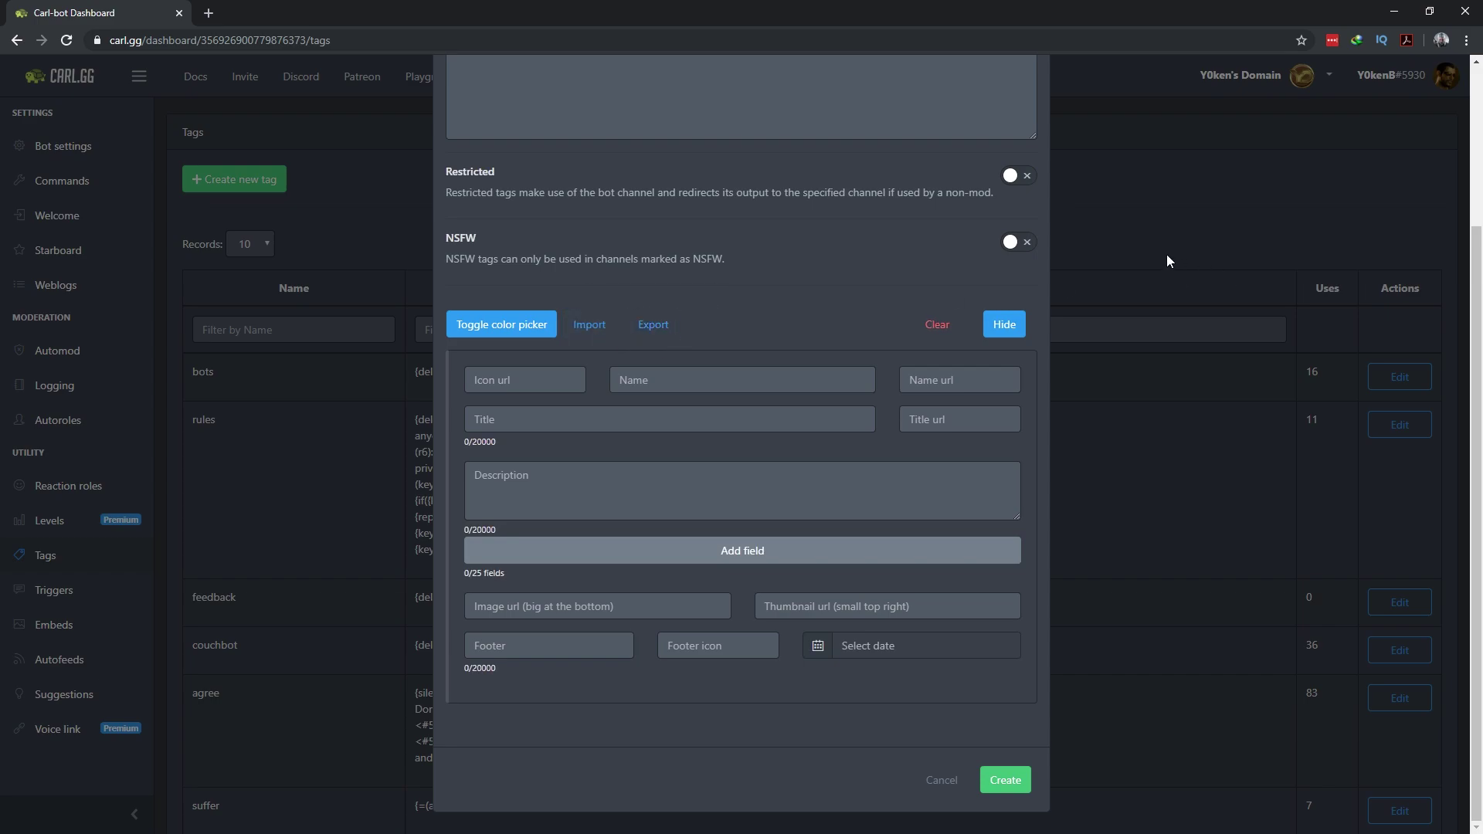
pyautogui.click(1157, 227)
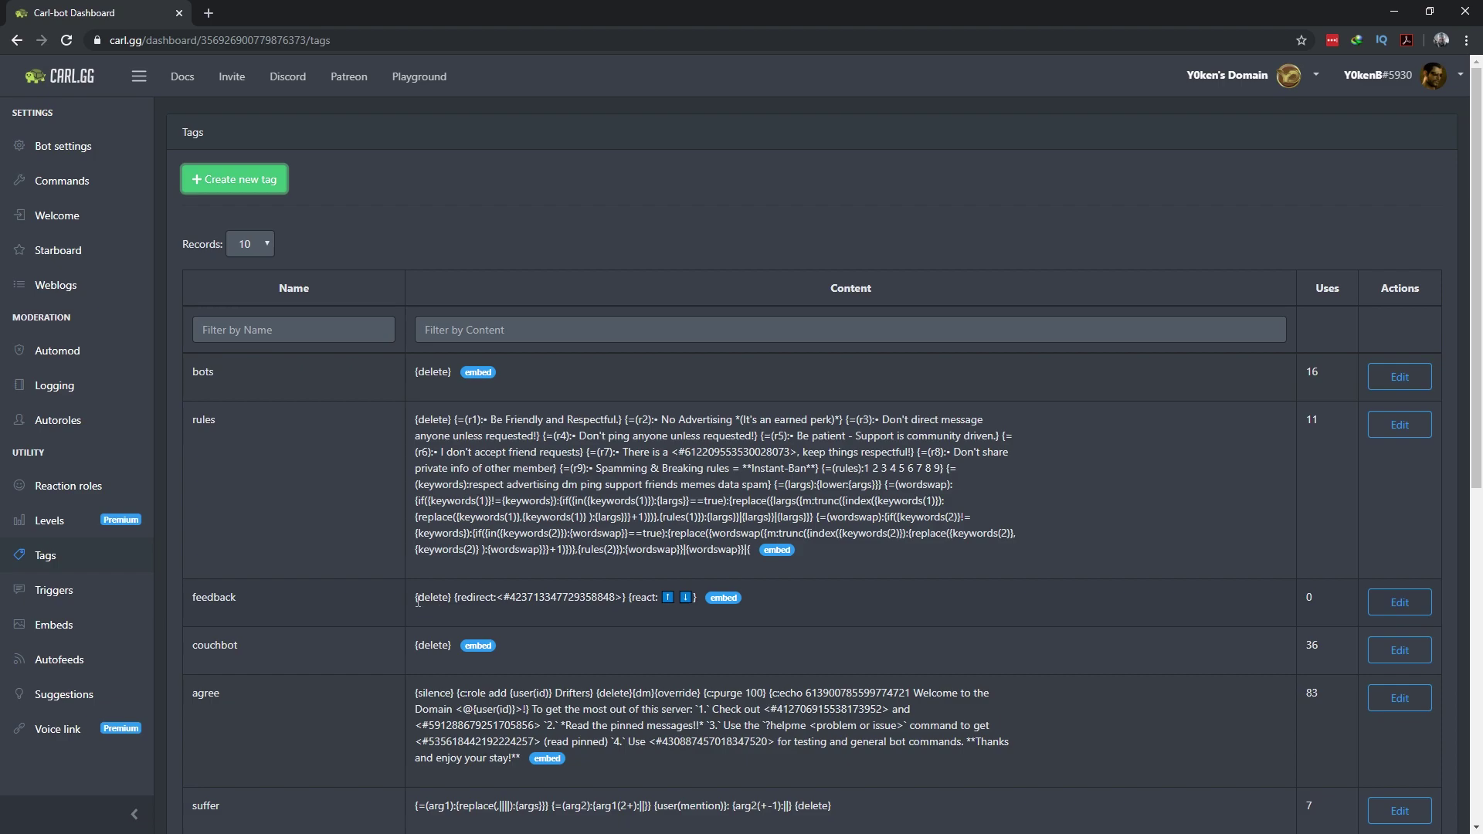
# Step: Edit the feedback tag and highlight its {delete}, redirect and react content lines
pyautogui.moveTo(415, 605); pyautogui.dragTo(538, 599)
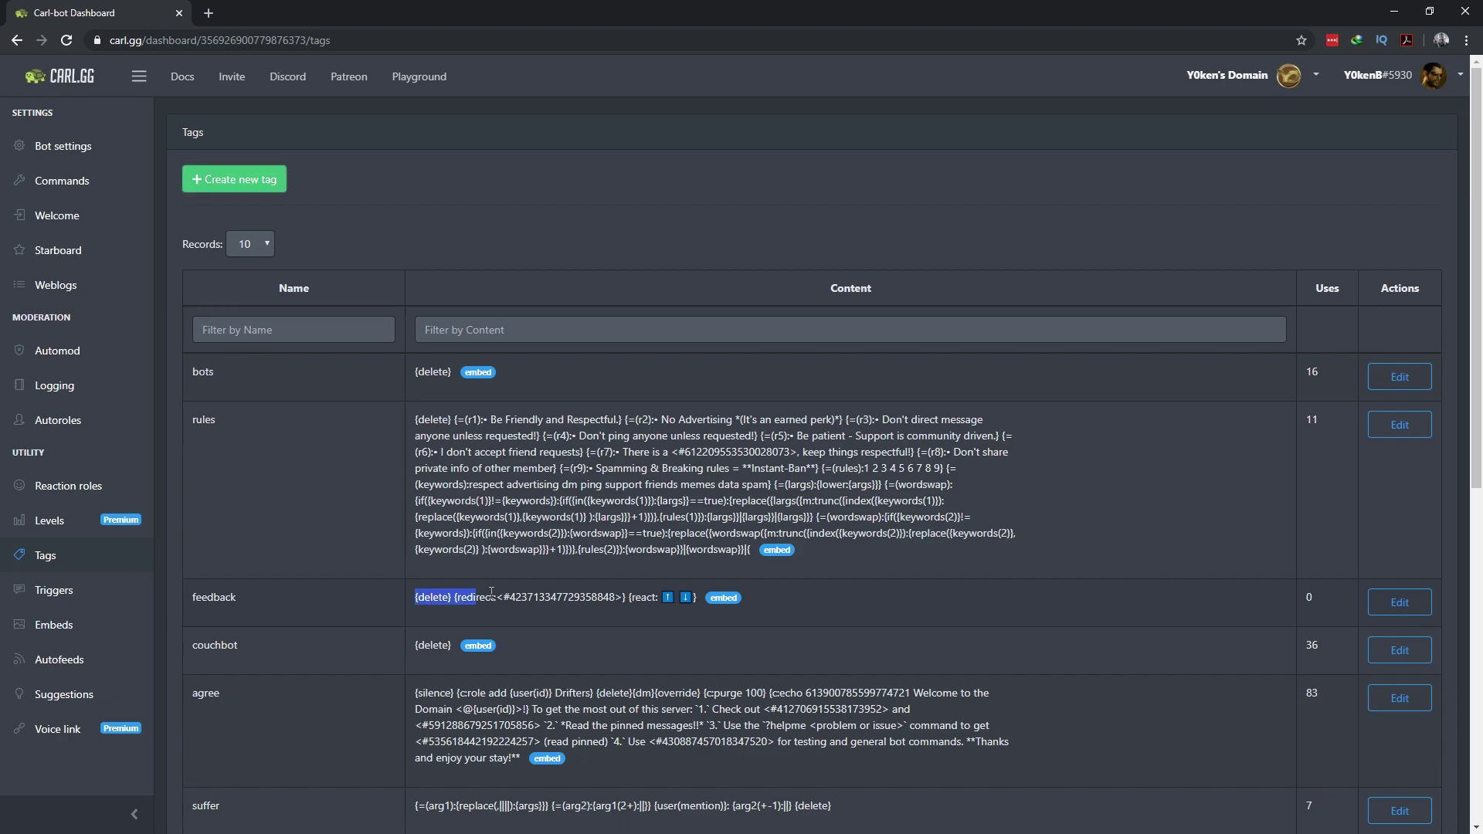
pyautogui.click(1397, 603)
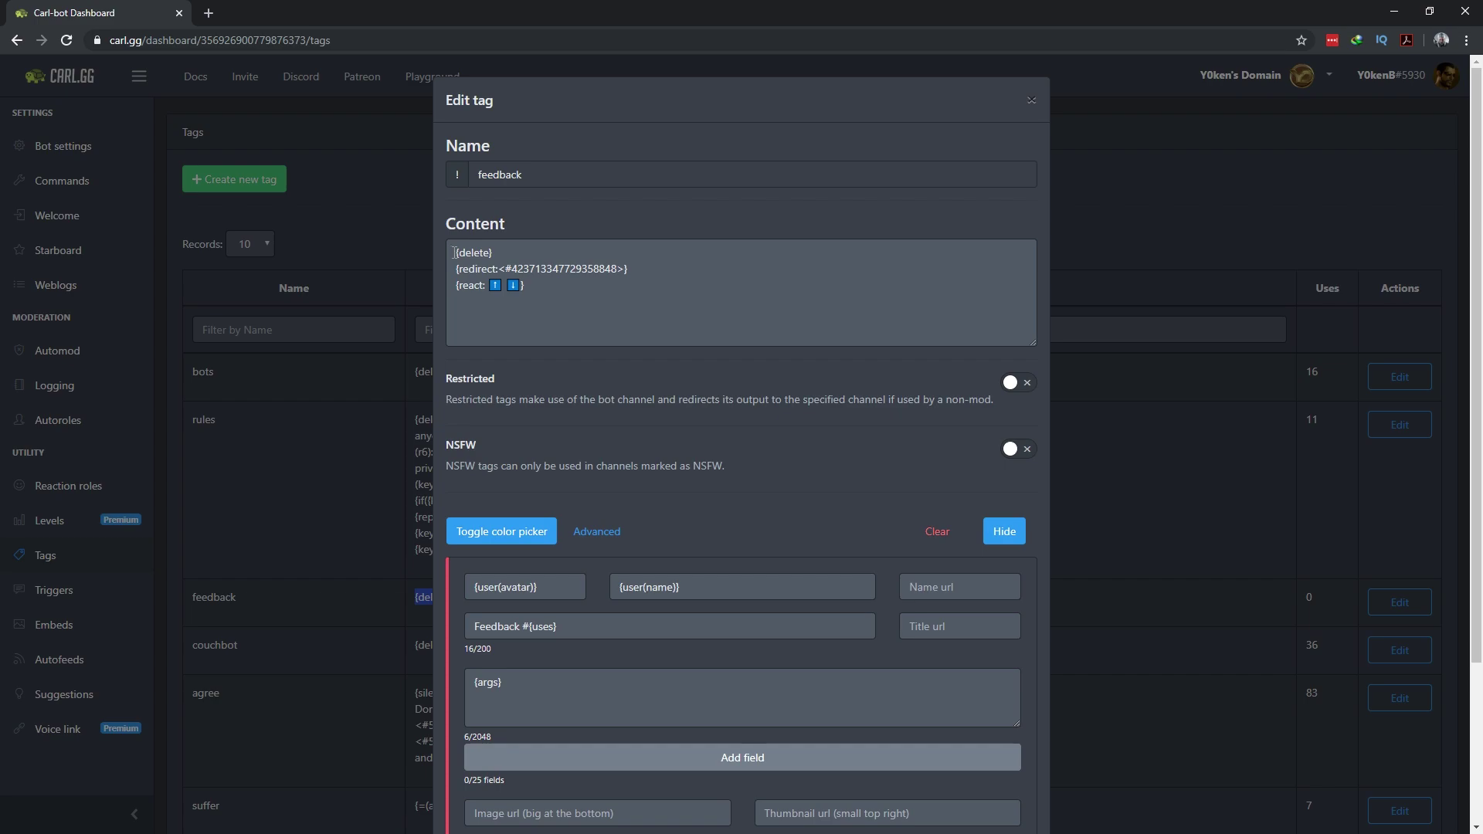
pyautogui.moveTo(455, 252); pyautogui.dragTo(526, 248)
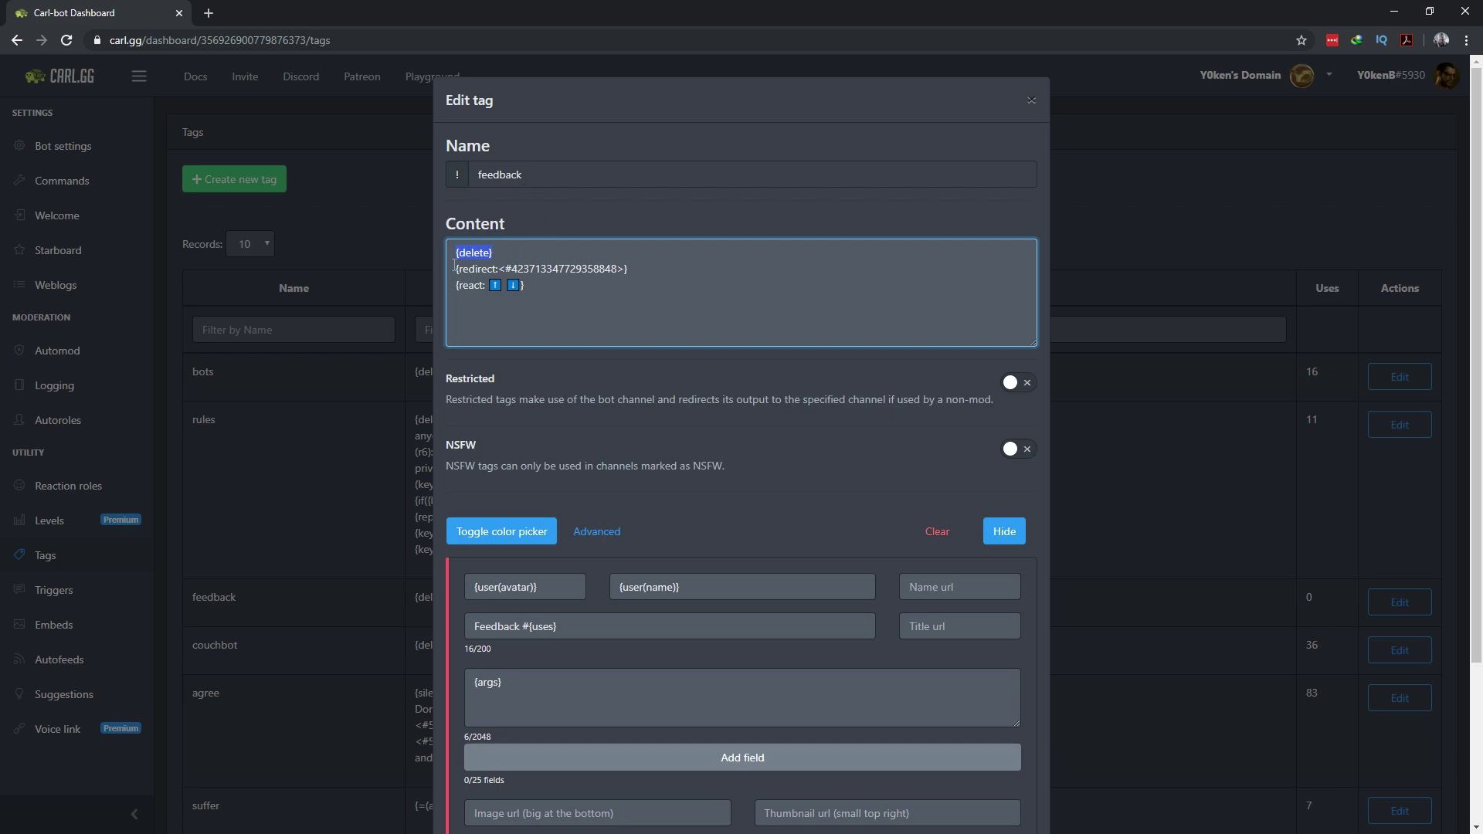
pyautogui.moveTo(454, 268); pyautogui.dragTo(638, 266)
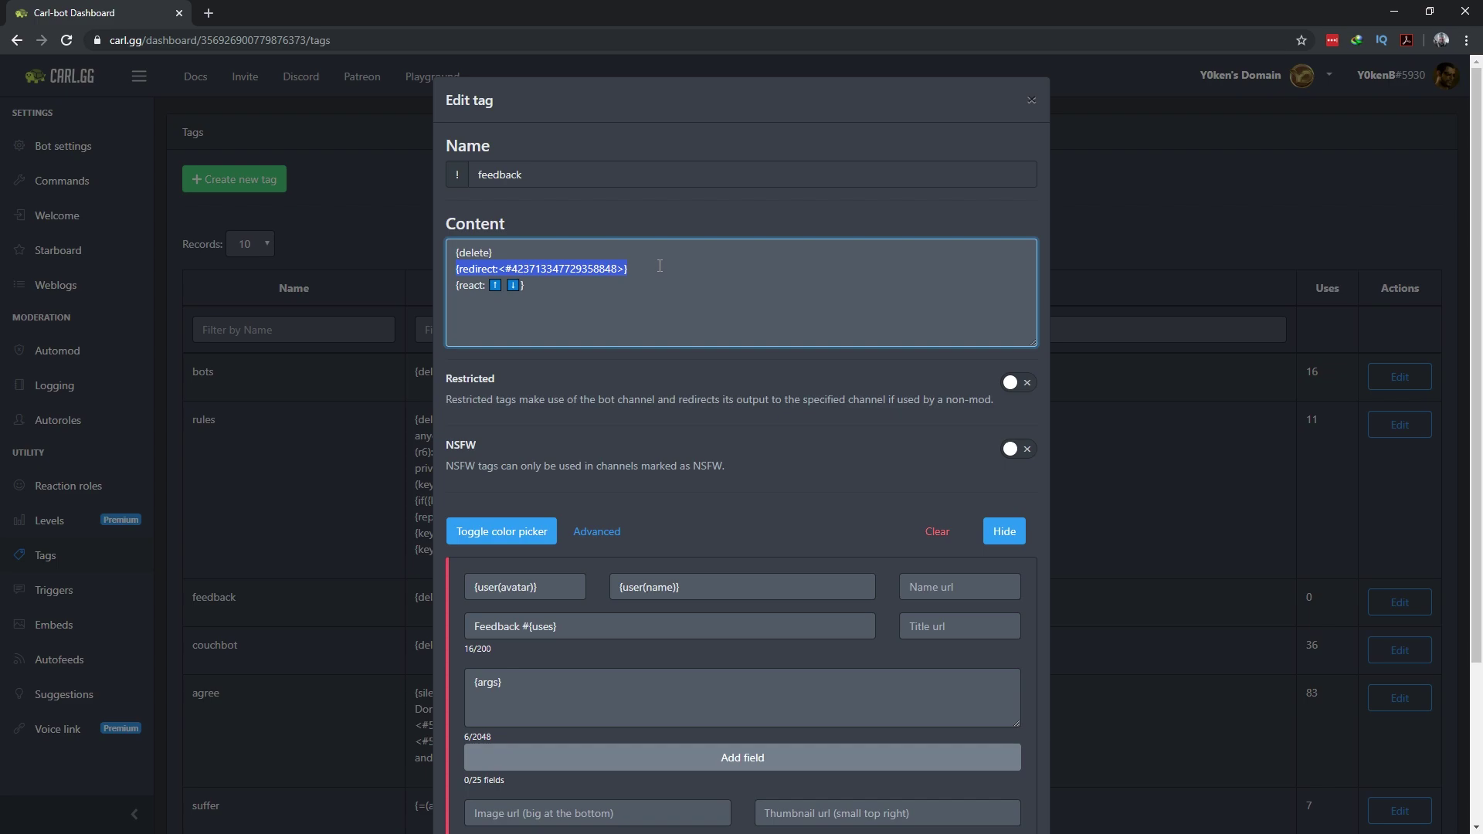
pyautogui.click(660, 265)
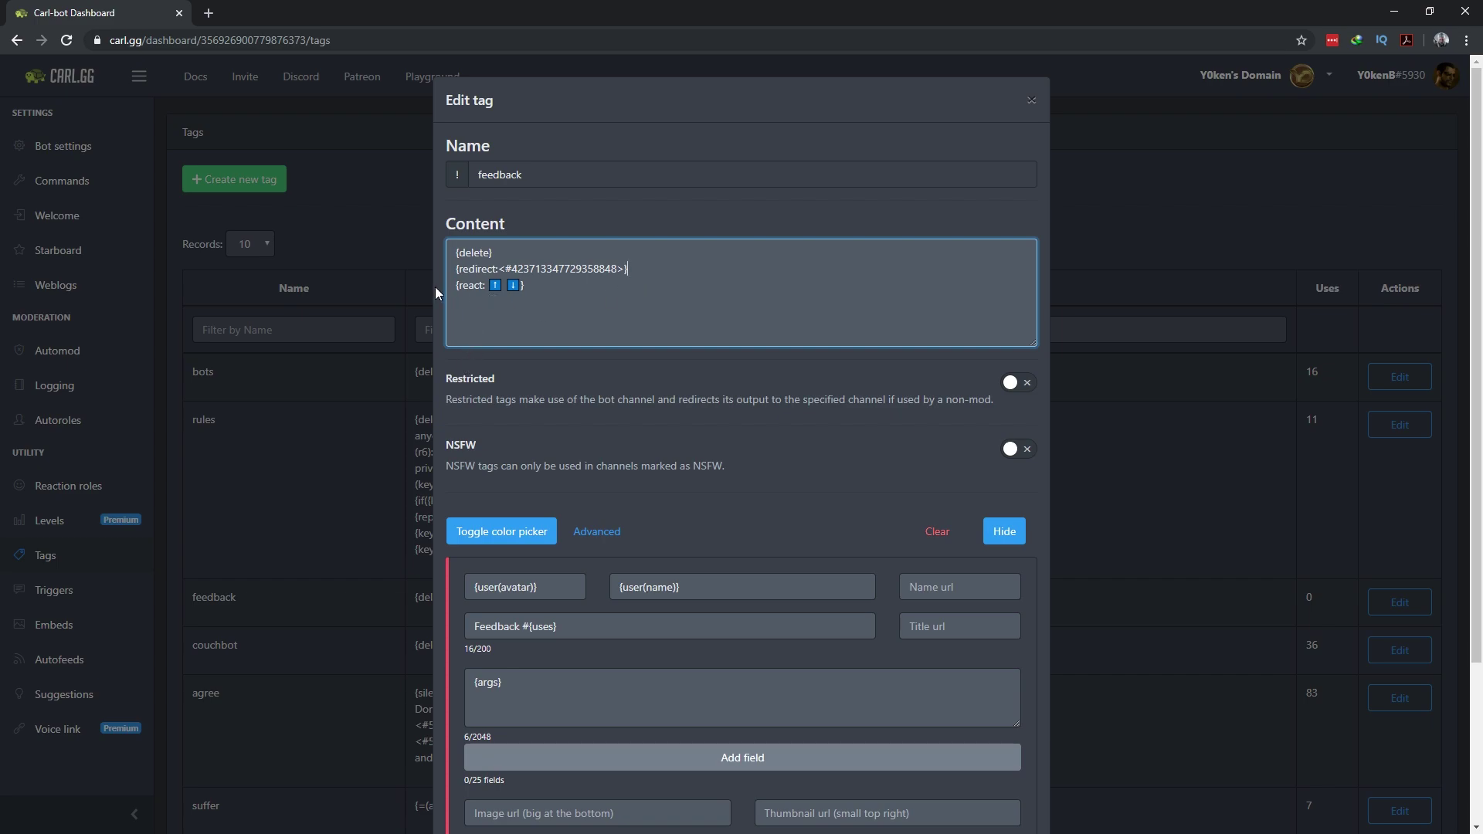
pyautogui.moveTo(454, 285); pyautogui.dragTo(487, 284)
pyautogui.hotkey('alt', 'Tab')
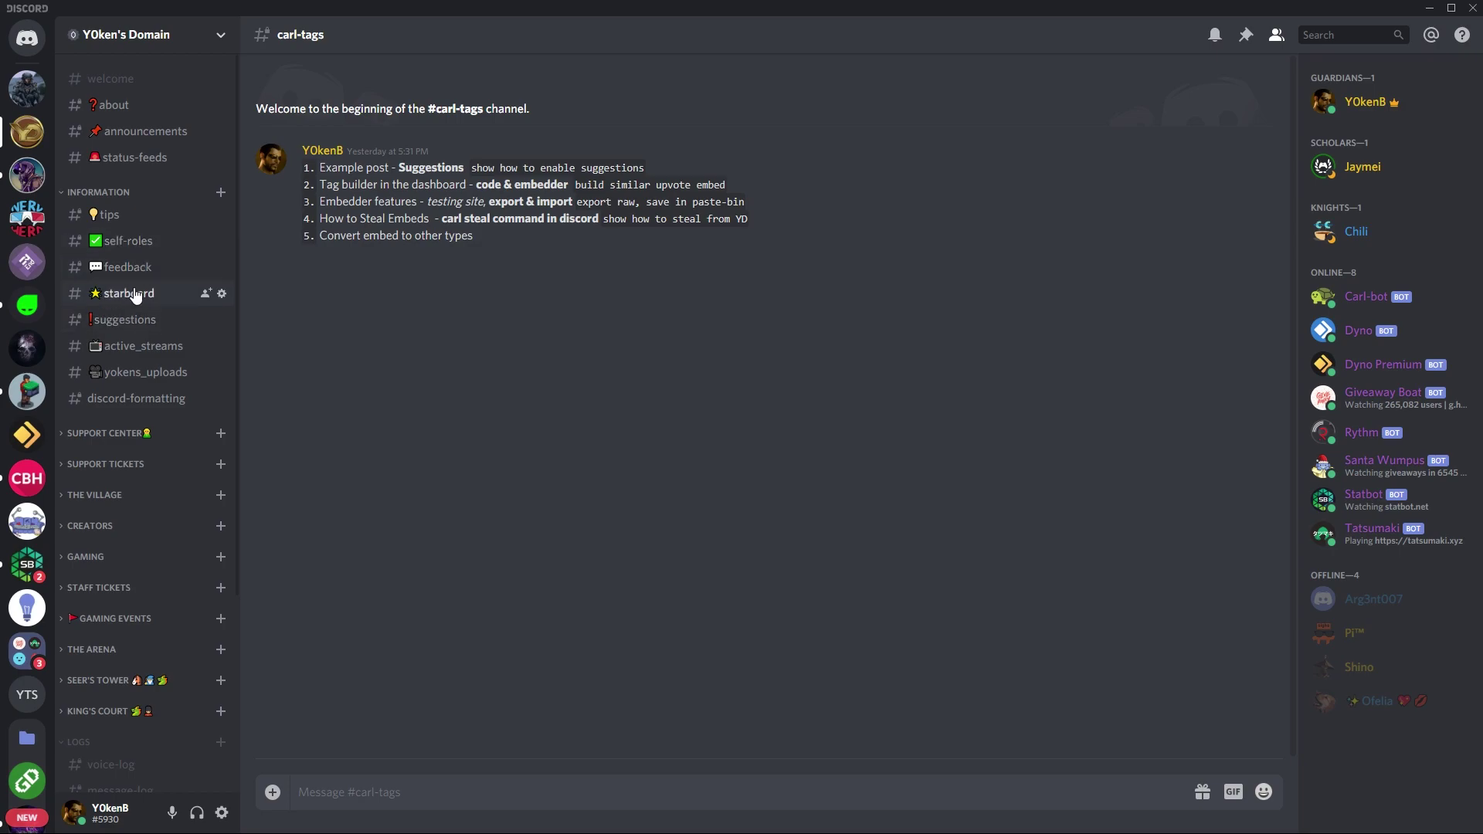
# Step: Glance at #starboard, then view #suggestions and its vote reactions
pyautogui.click(132, 294)
pyautogui.click(135, 319)
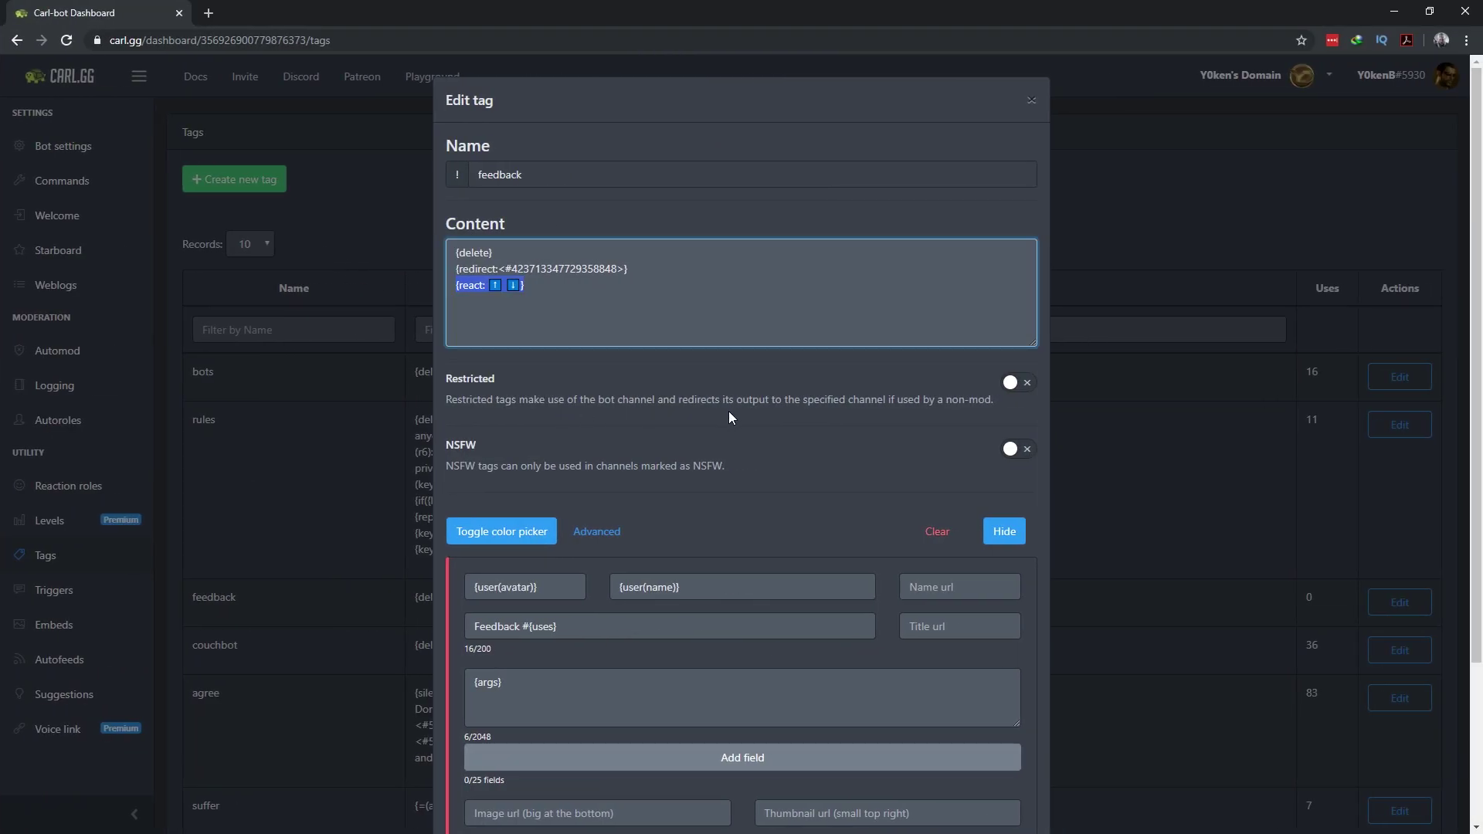
# Step: Remove and re-paste {user(avatar)} in the feedback embed's author icon url field
pyautogui.scroll(-3, 771, 396)
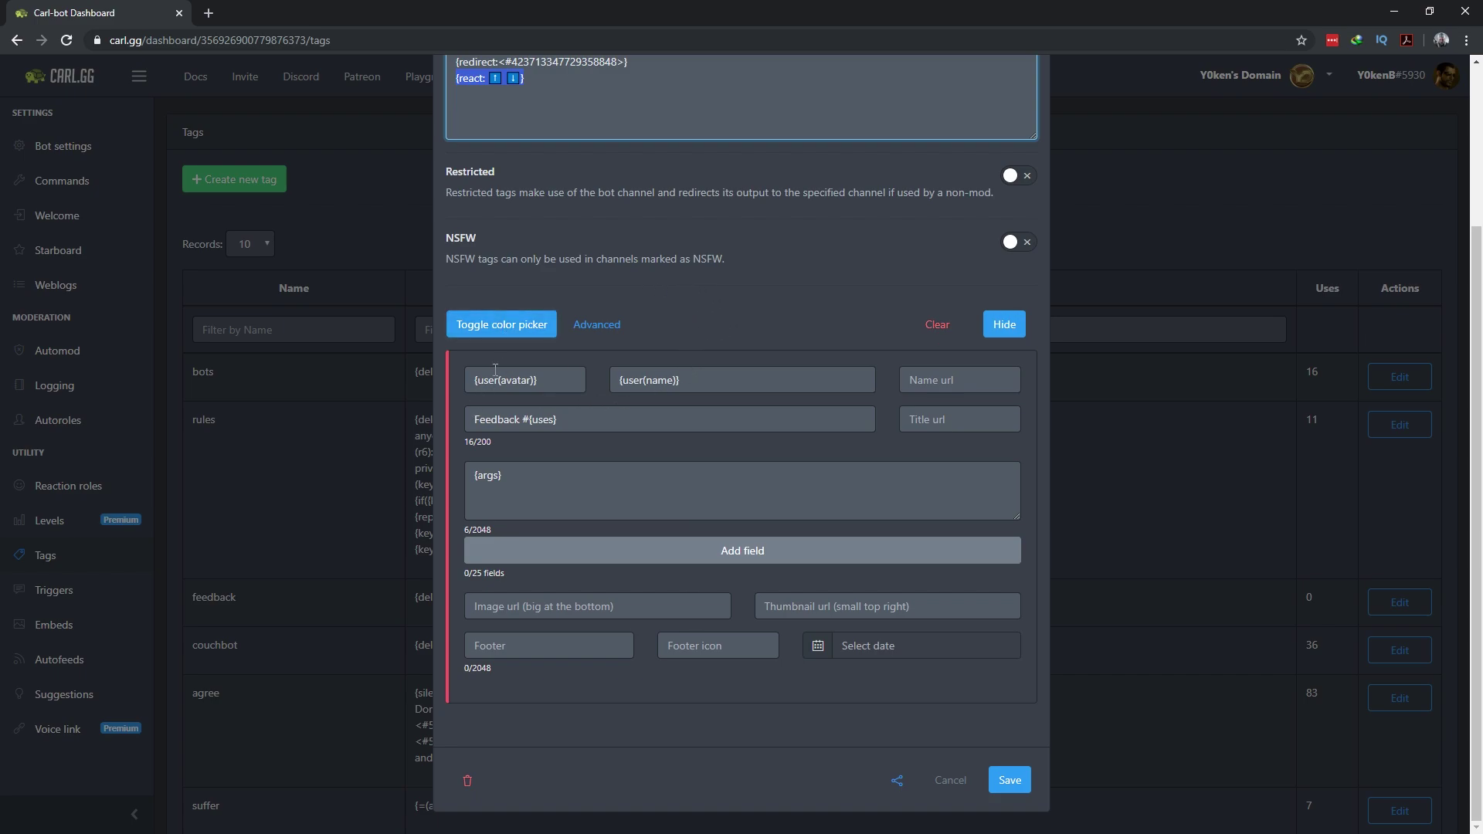
pyautogui.tripleClick(547, 378)
pyautogui.hotkey('ctrl', 'c')
pyautogui.press('BackSpace')
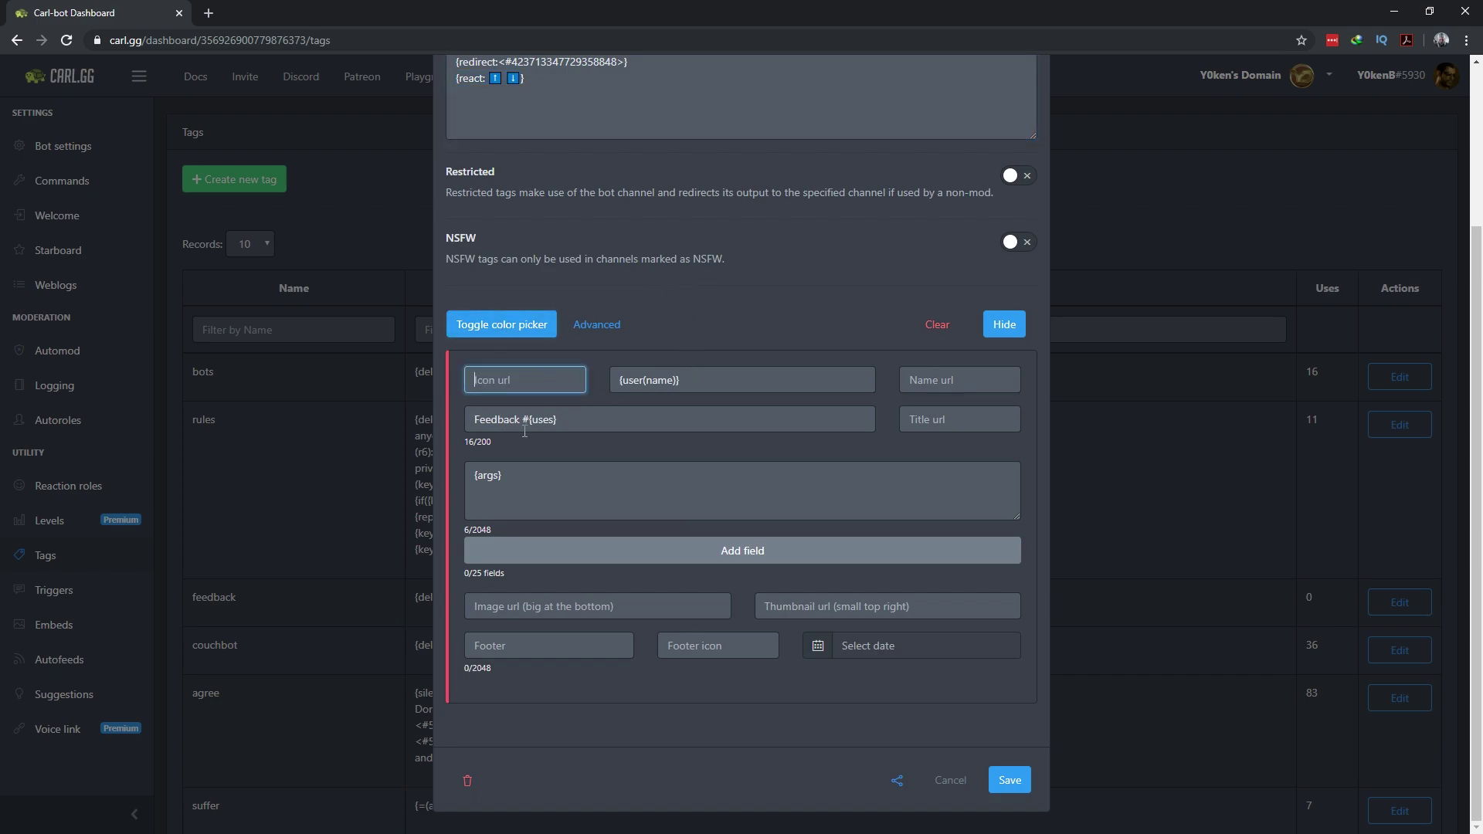
pyautogui.hotkey('ctrl', 'v')
# Step: Send !rtfm embed in #carl-tags and open the linked Carl-bot Embeds documentation page
pyautogui.hotkey('alt', 'Tab')
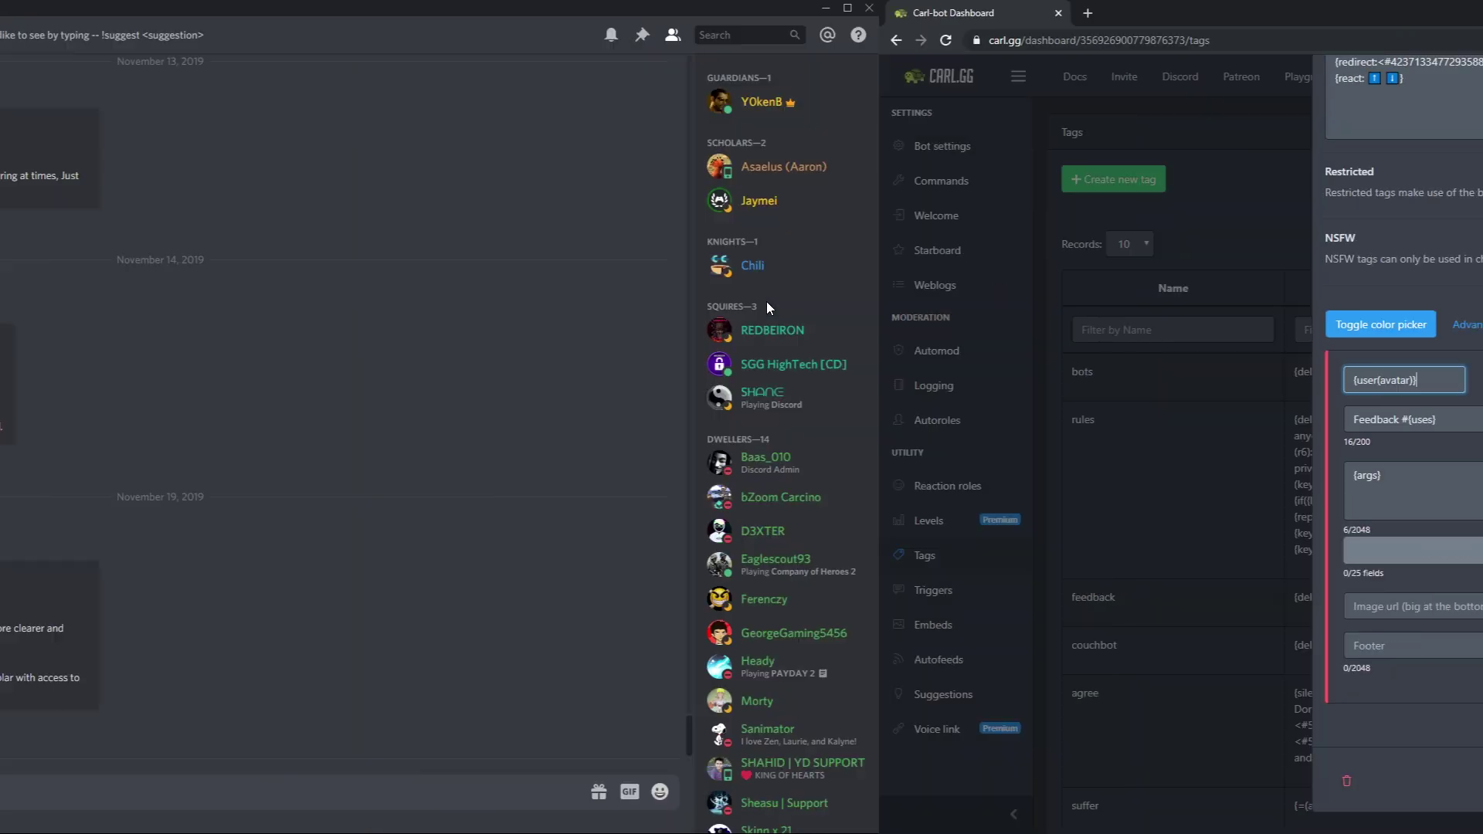
pyautogui.click(111, 739)
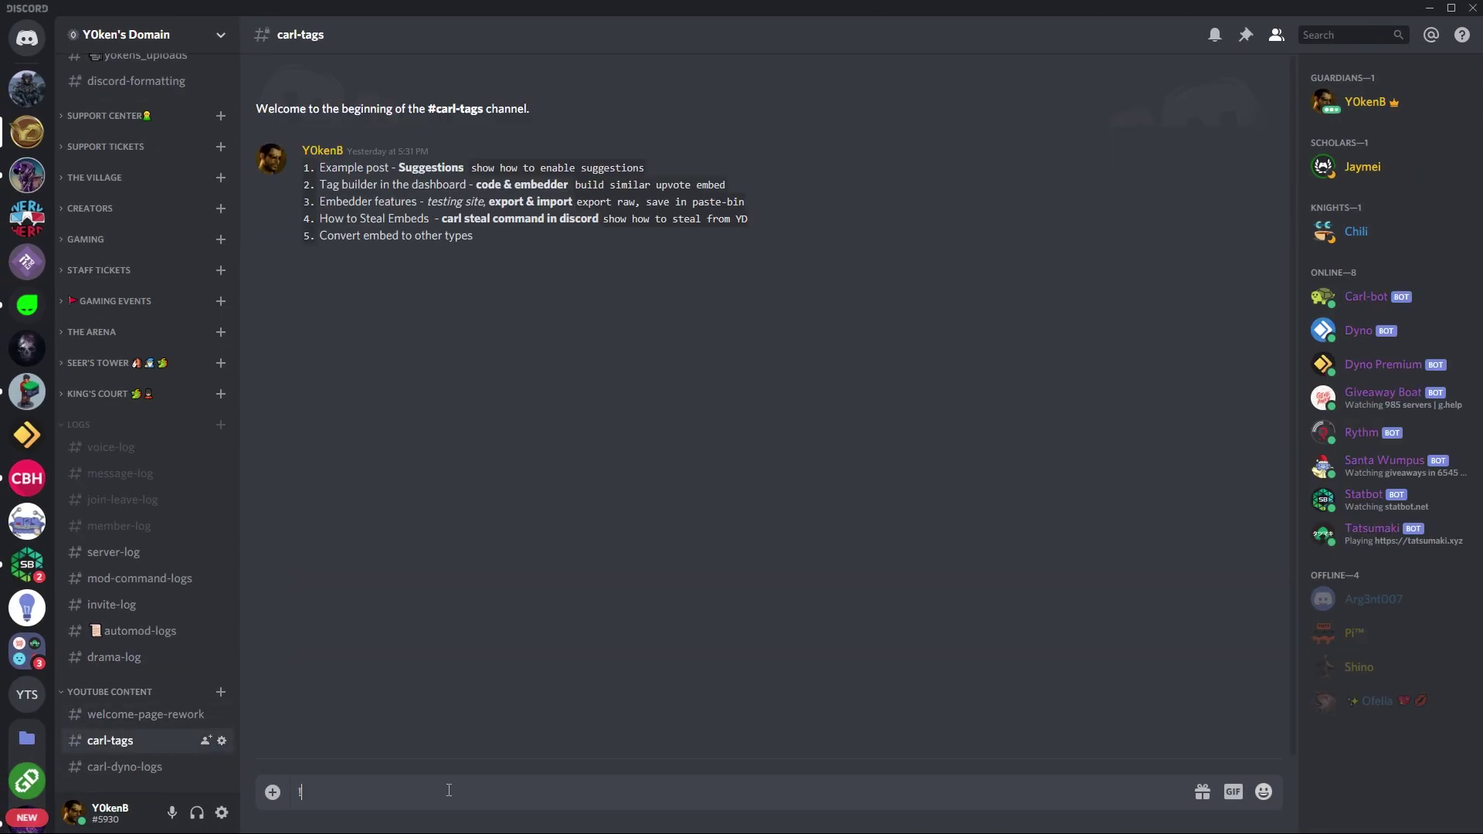
pyautogui.write('!rtfm embed')
pyautogui.press('Return')
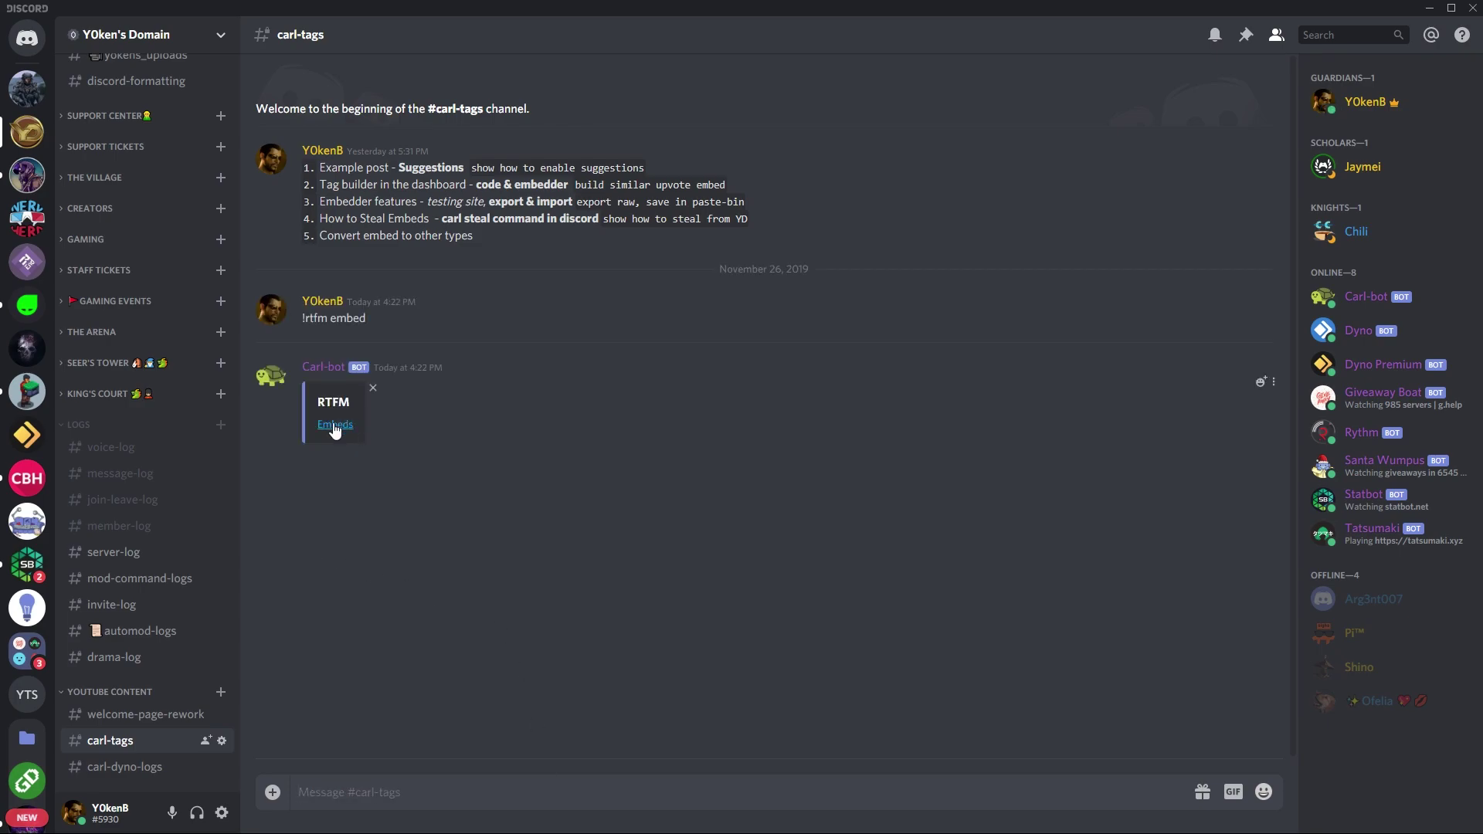
pyautogui.click(335, 424)
pyautogui.click(769, 484)
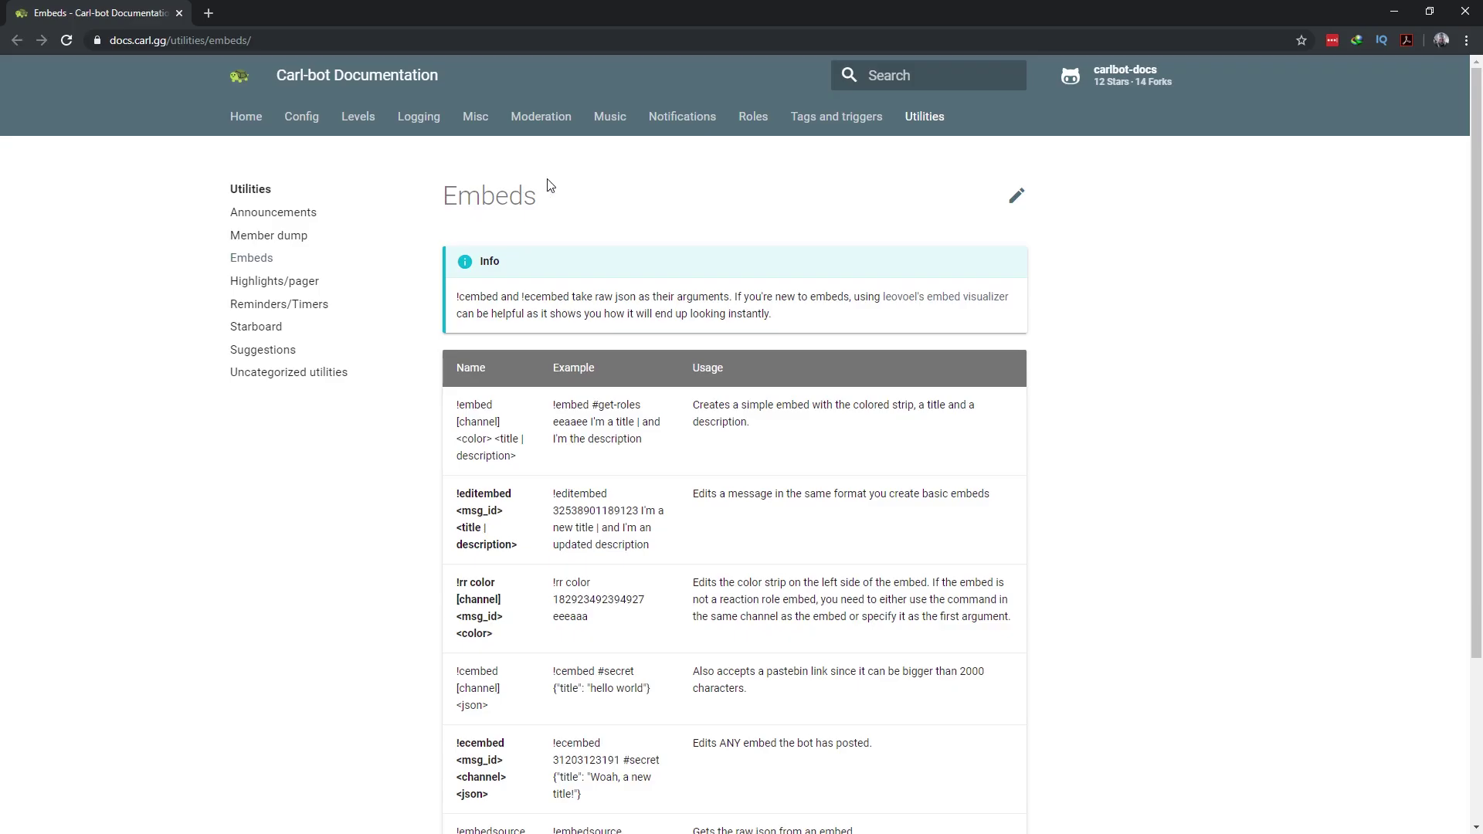
# Step: Open the Tags - Advanced usage docs page and scroll down to the object adapters
pyautogui.click(840, 122)
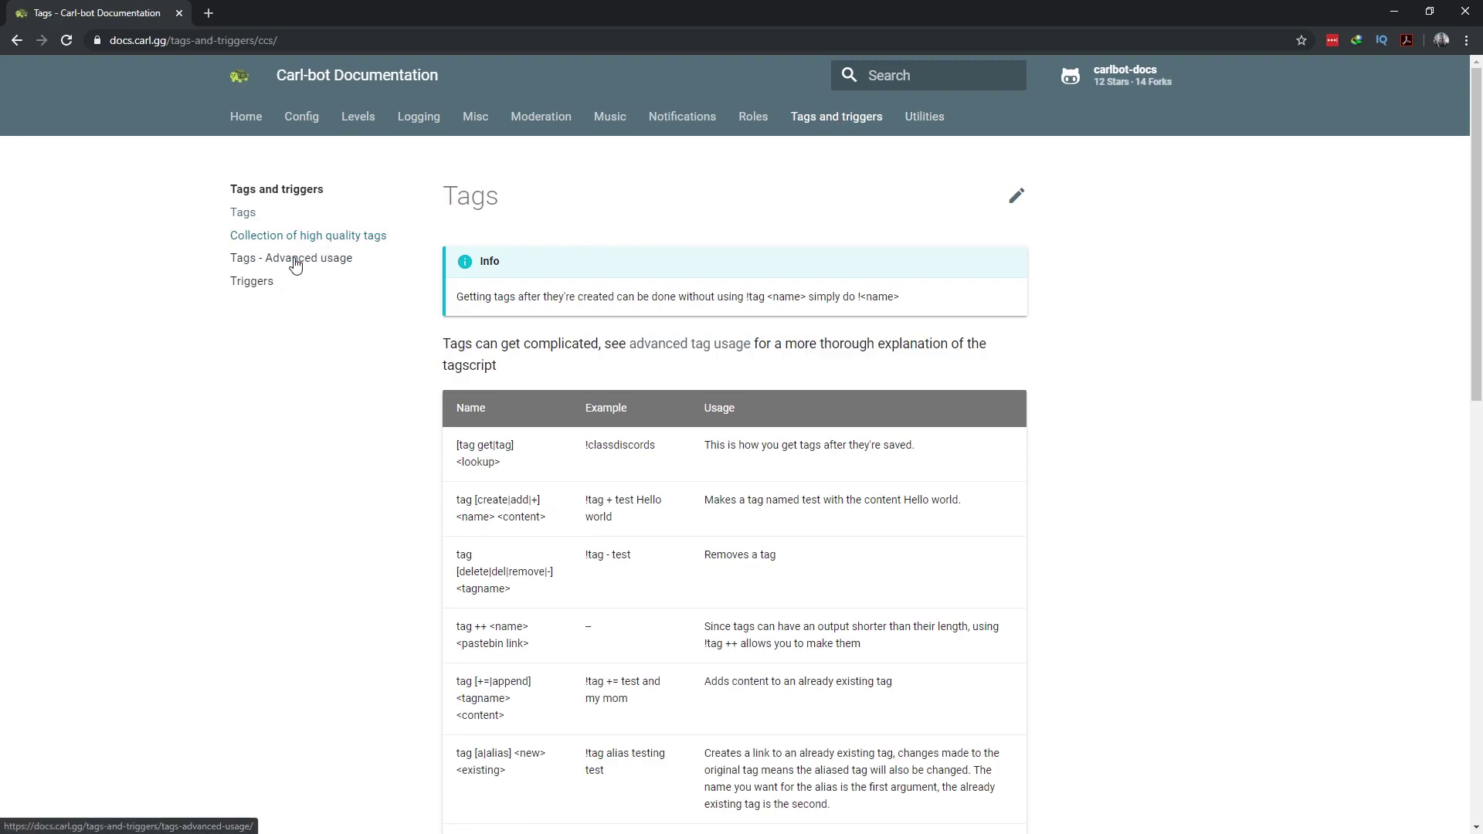
pyautogui.click(294, 259)
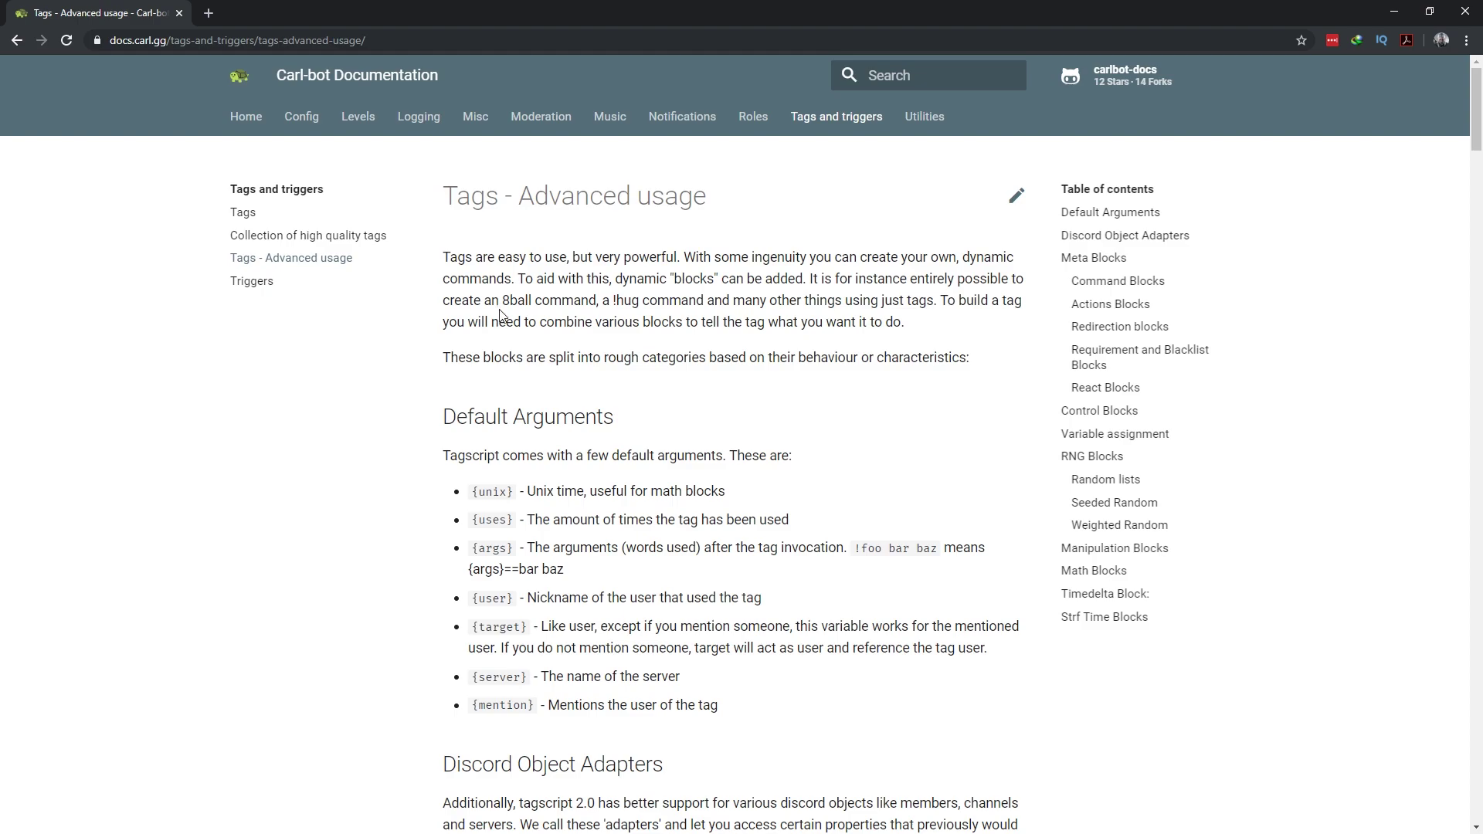
pyautogui.scroll(-2, 702, 449)
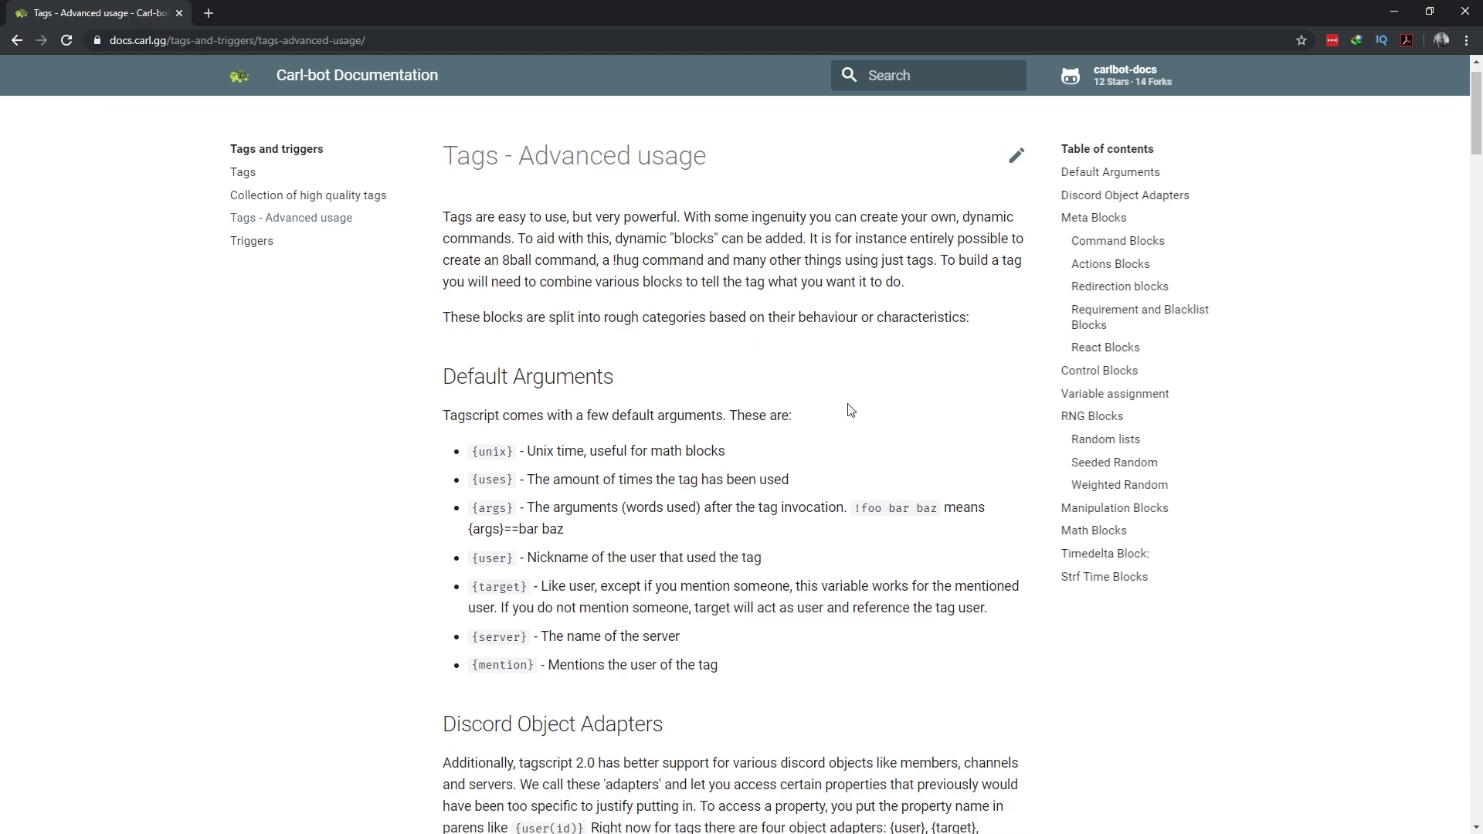
pyautogui.scroll(-2, 773, 425)
pyautogui.scroll(-2, 850, 405)
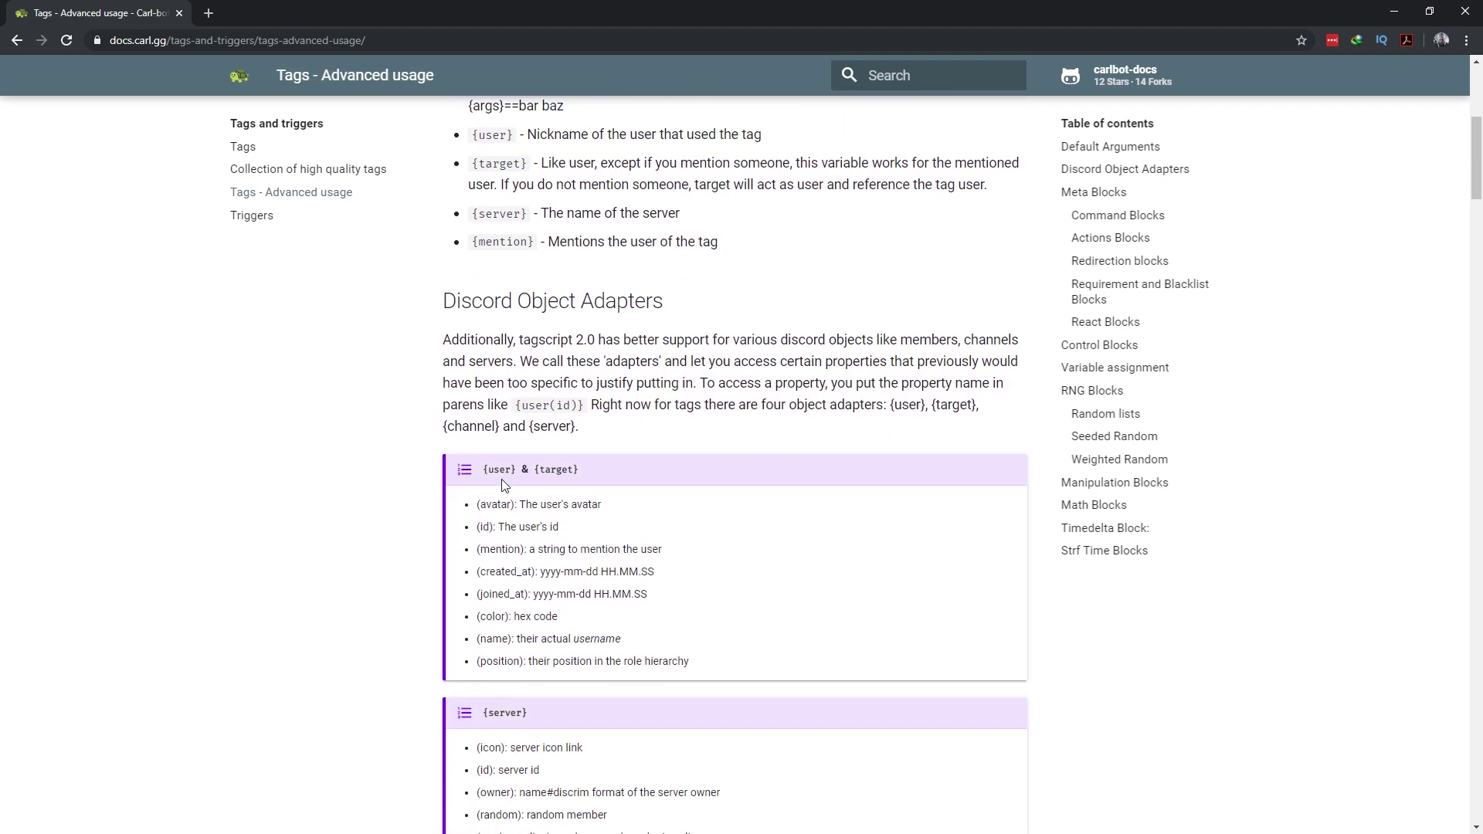
# Step: Highlight the {user} adapter's id example and its avatar and mention descriptions
pyautogui.moveTo(484, 469)
pyautogui.mouseDown()
pyautogui.moveTo(519, 470)
pyautogui.moveTo(511, 503)
pyautogui.mouseUp()
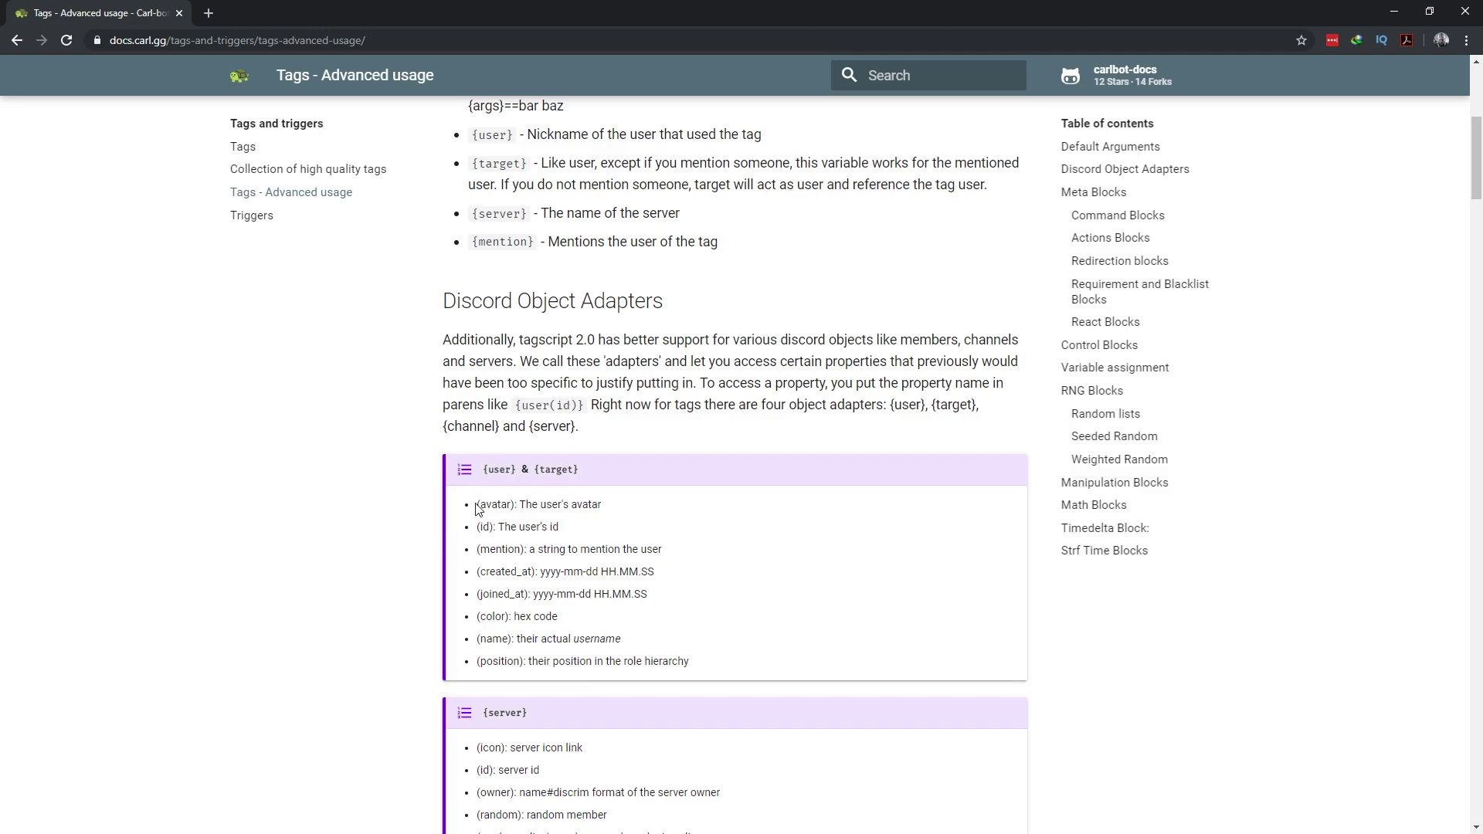
pyautogui.click(510, 470)
pyautogui.moveTo(522, 405); pyautogui.dragTo(576, 404)
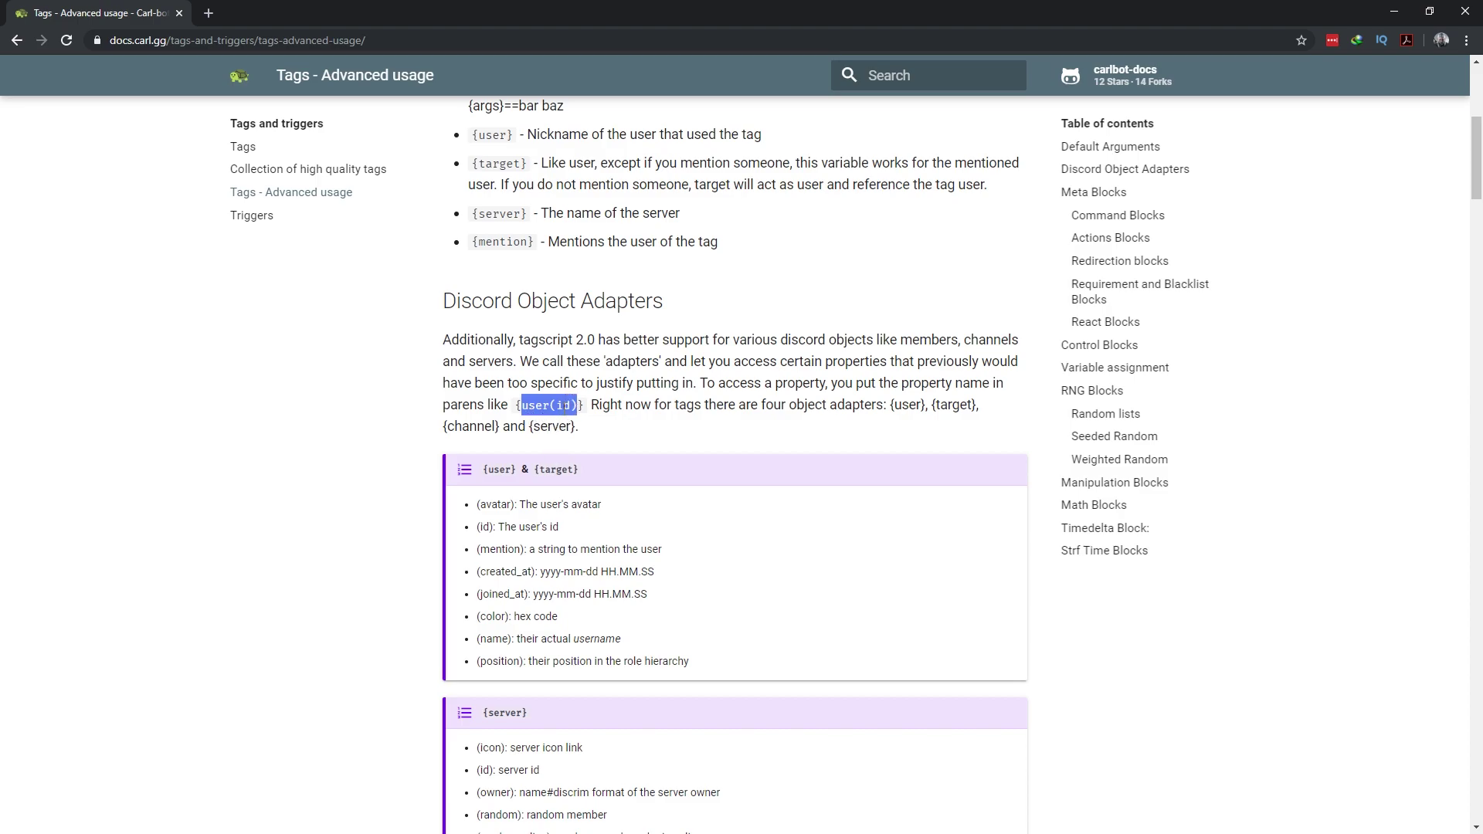
pyautogui.doubleClick(564, 405)
pyautogui.moveTo(523, 504); pyautogui.dragTo(602, 506)
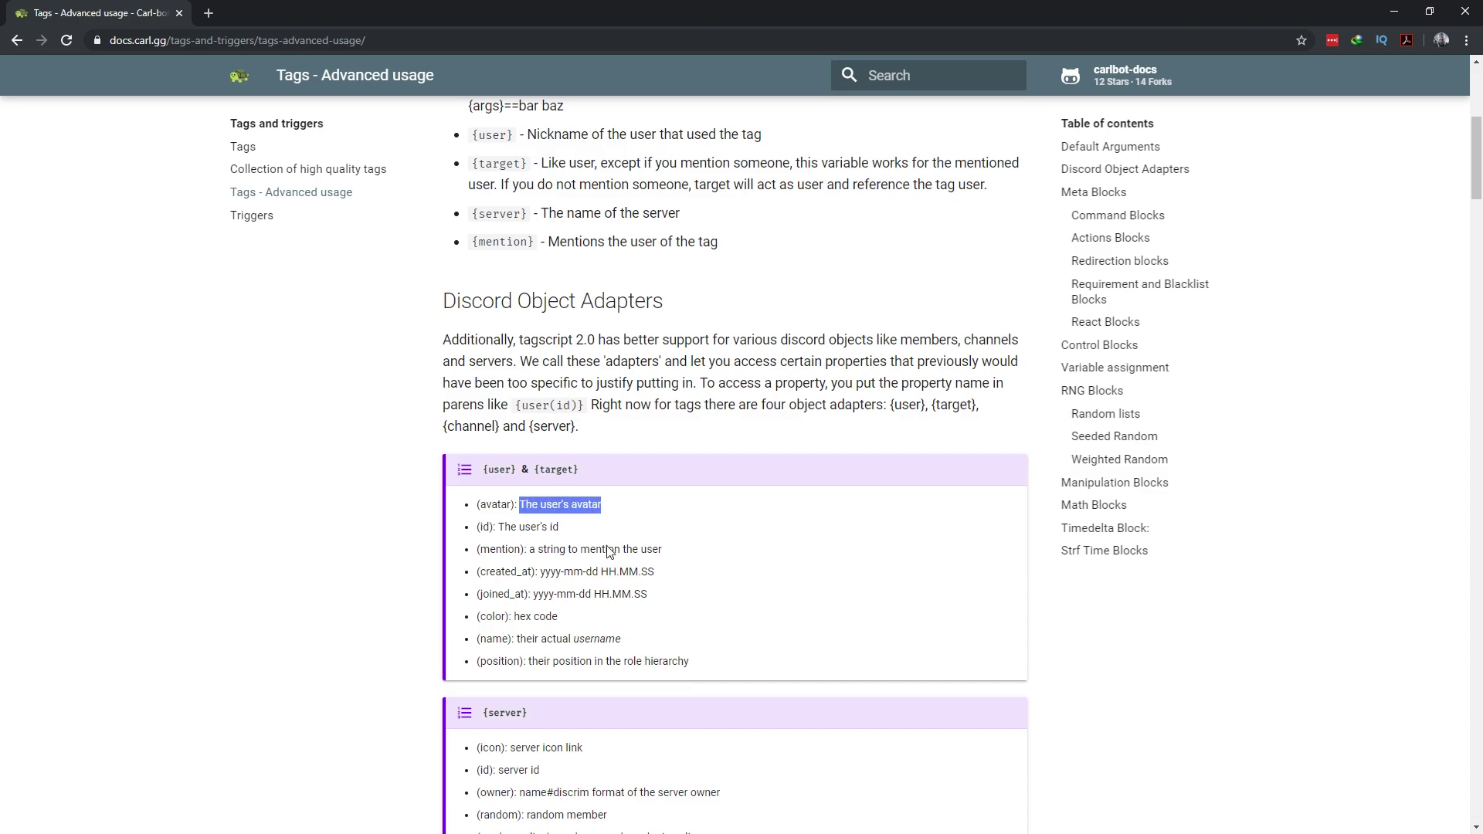
pyautogui.moveTo(497, 526); pyautogui.dragTo(674, 550)
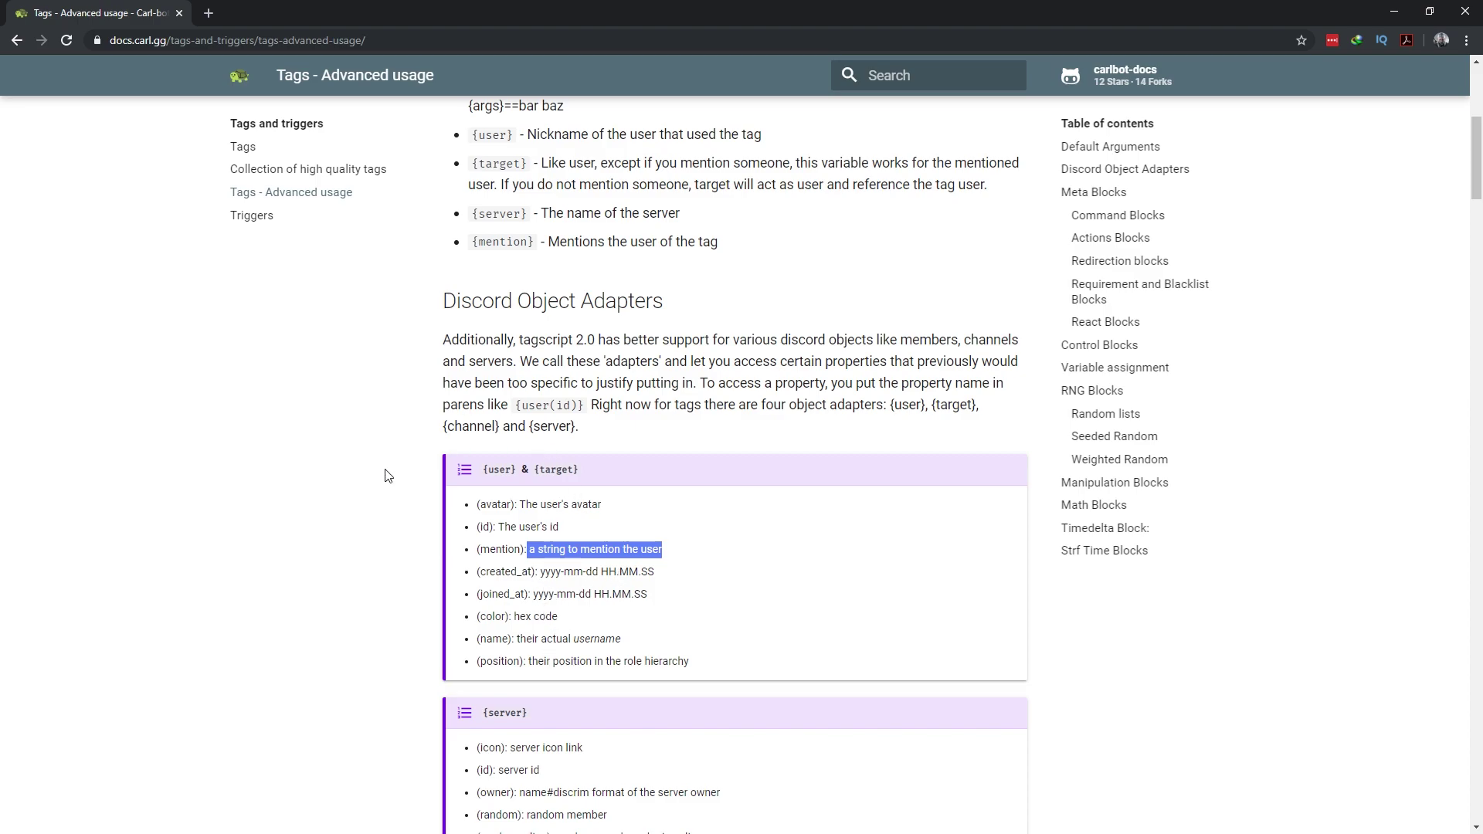
# Step: Scroll on through the server and channel adapter sections
pyautogui.scroll(-1, 463, 324)
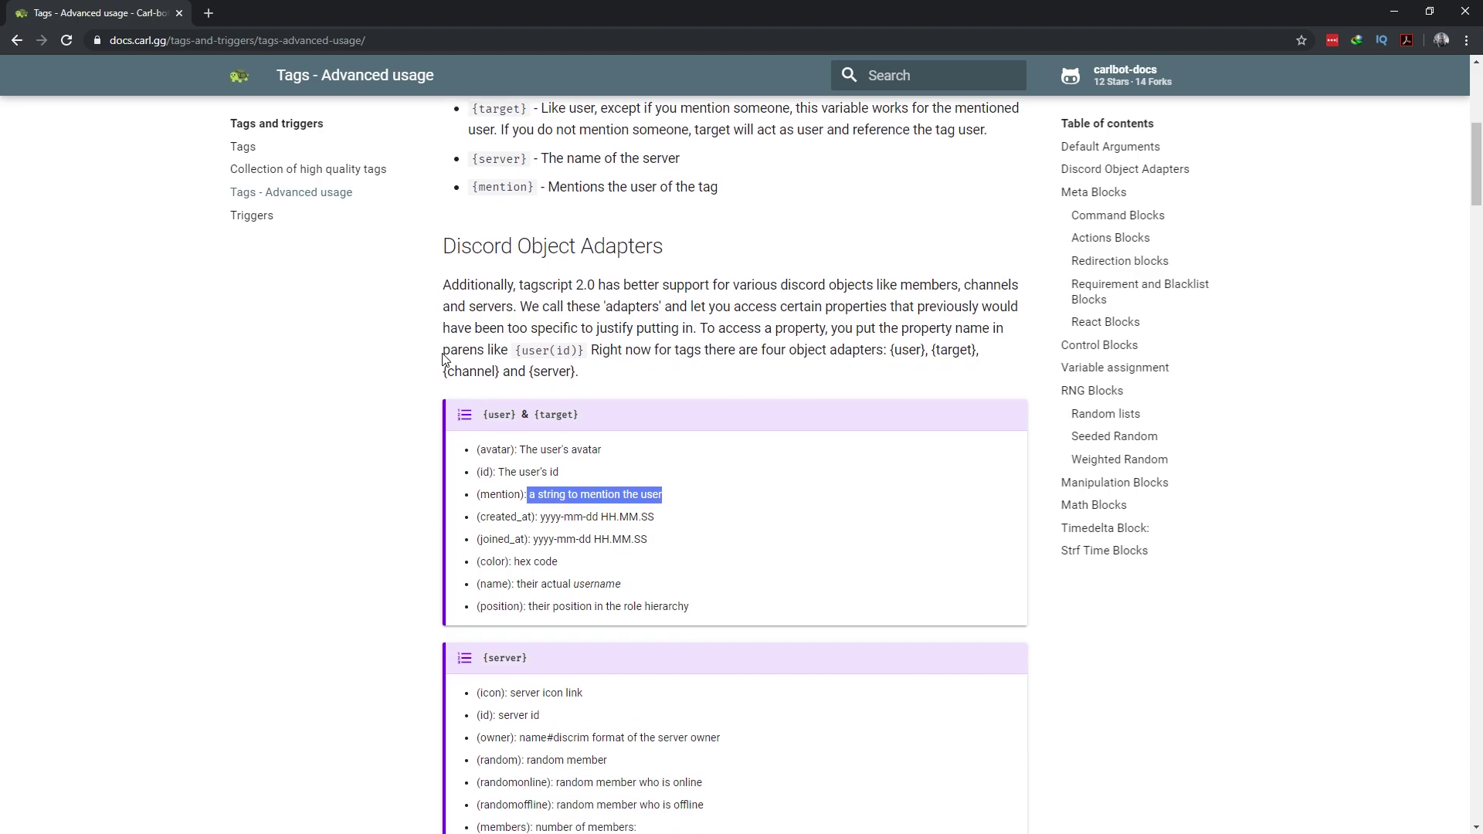
pyautogui.scroll(-1, 431, 335)
pyautogui.scroll(-3, 430, 335)
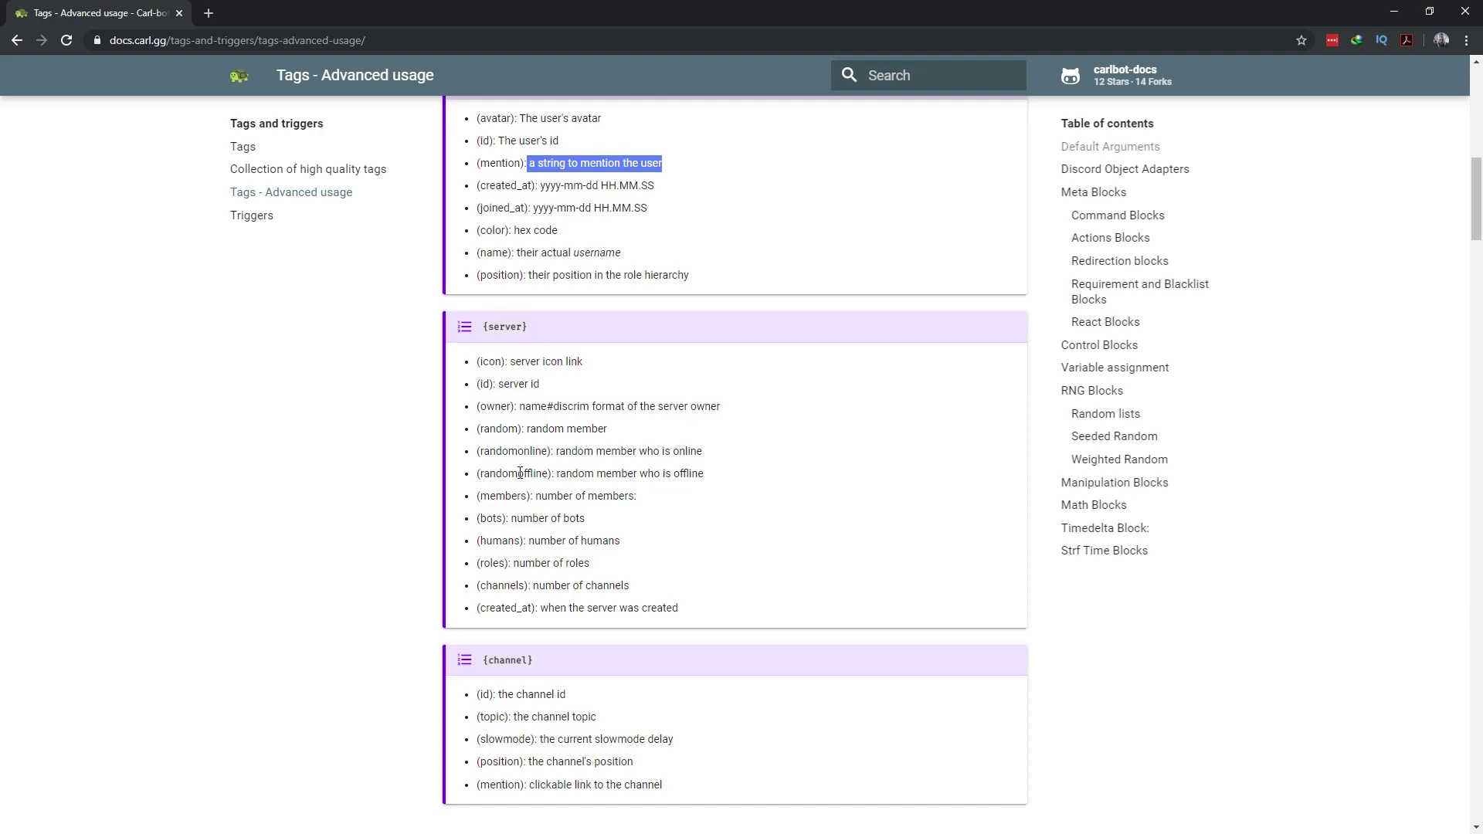
pyautogui.scroll(-1, 379, 554)
pyautogui.scroll(-3, 378, 554)
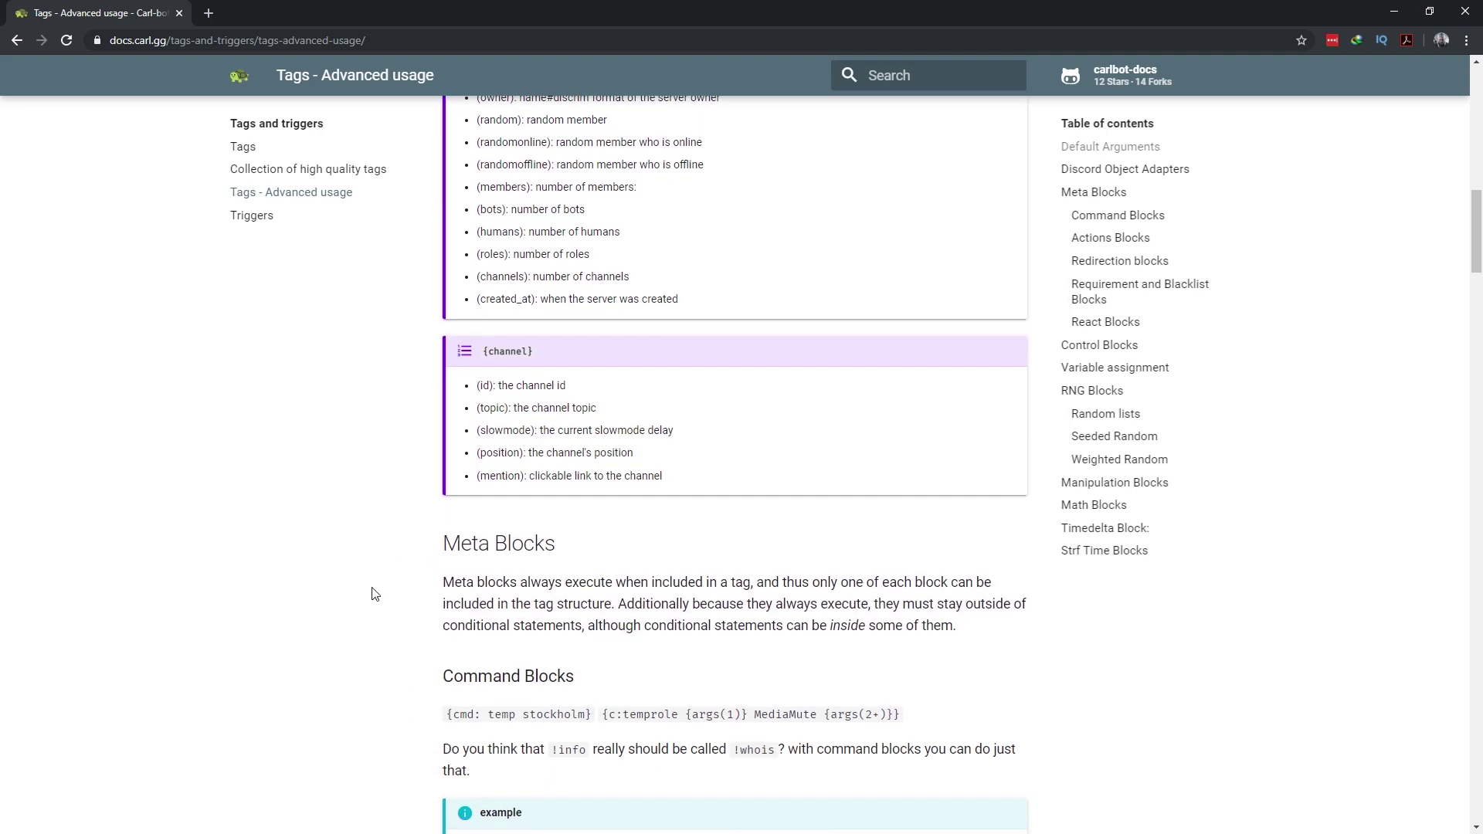
pyautogui.scroll(-3, 375, 599)
pyautogui.scroll(15, 380, 605)
pyautogui.scroll(8, 394, 626)
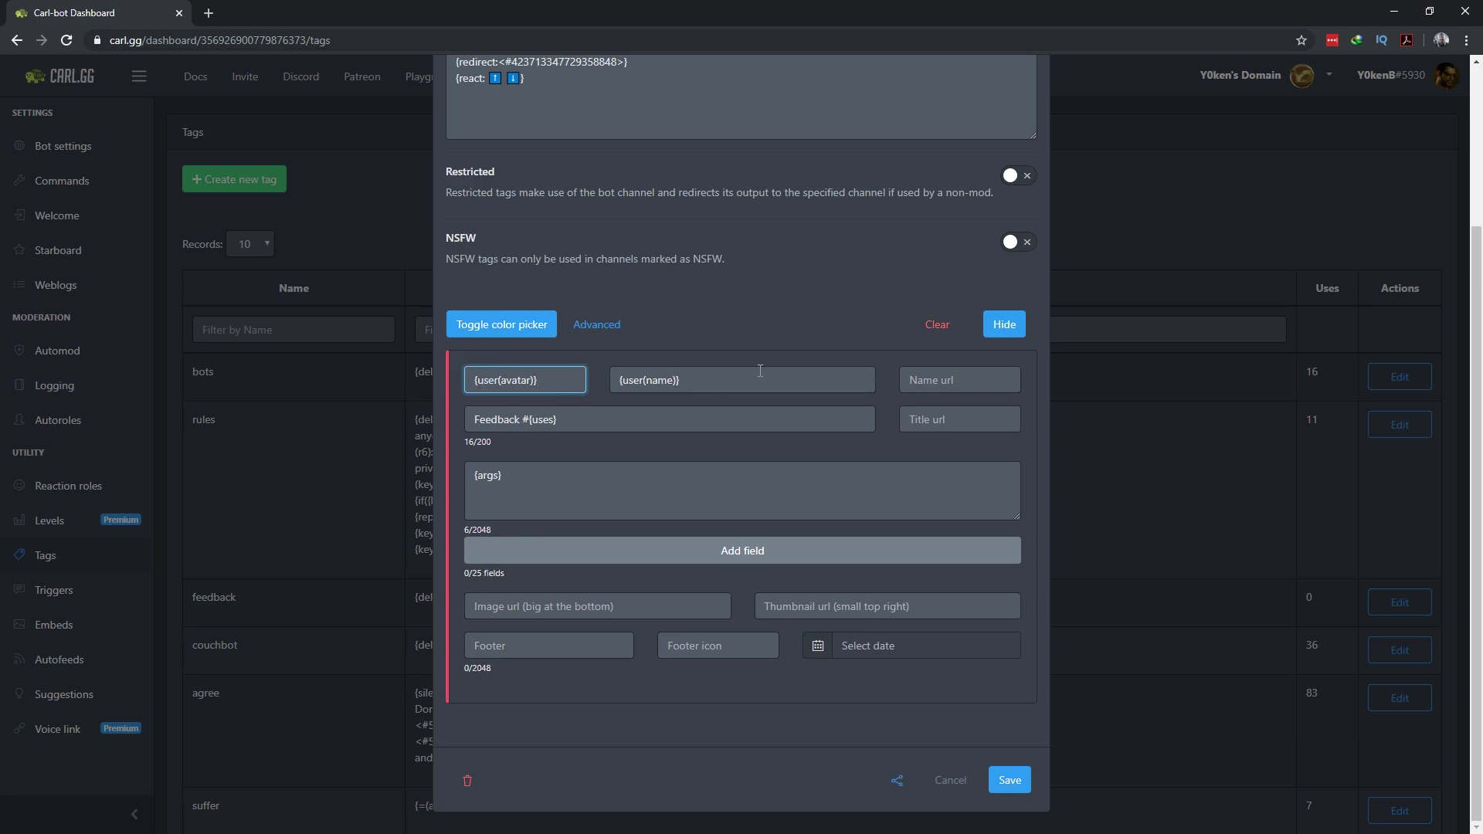
pyautogui.press('Tab')
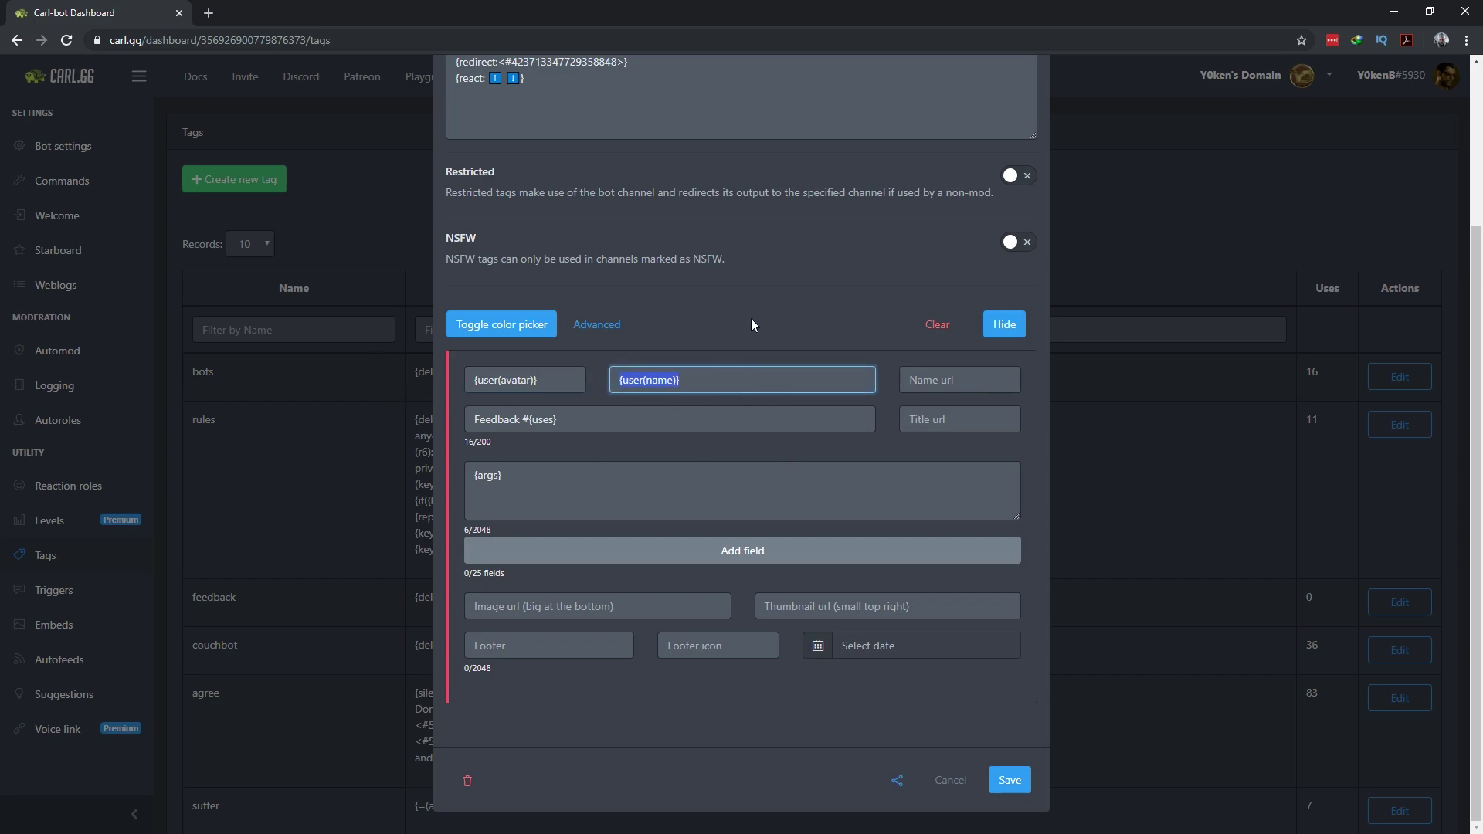
pyautogui.click(621, 427)
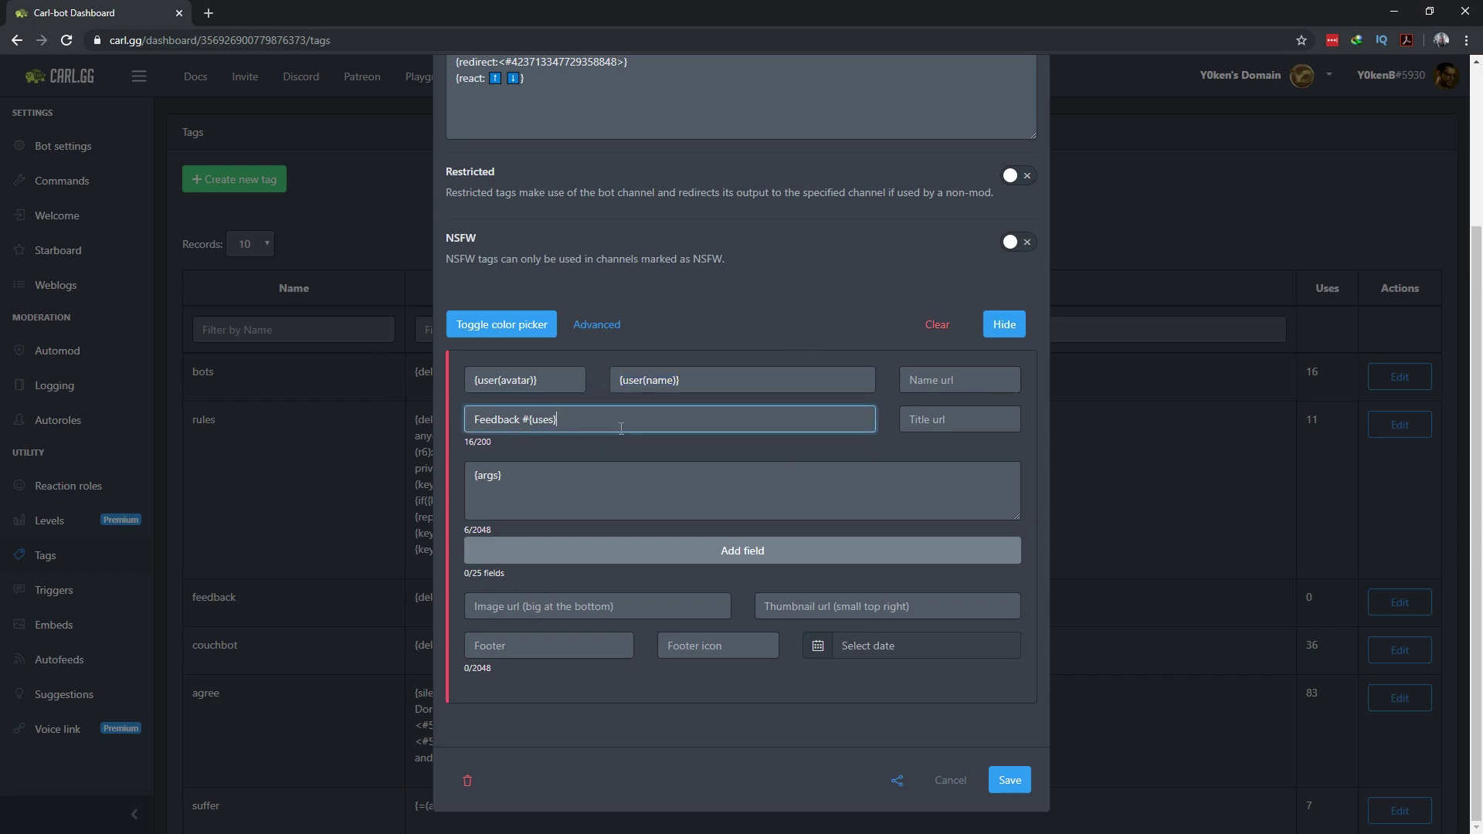
pyautogui.moveTo(595, 419)
pyautogui.mouseDown()
pyautogui.moveTo(442, 417)
pyautogui.moveTo(520, 421)
pyautogui.mouseUp()
pyautogui.press('Tab')
pyautogui.moveTo(524, 419); pyautogui.dragTo(533, 421)
pyautogui.doubleClick(535, 413)
pyautogui.hotkey('shift', 'Left')
pyautogui.click(1304, 507)
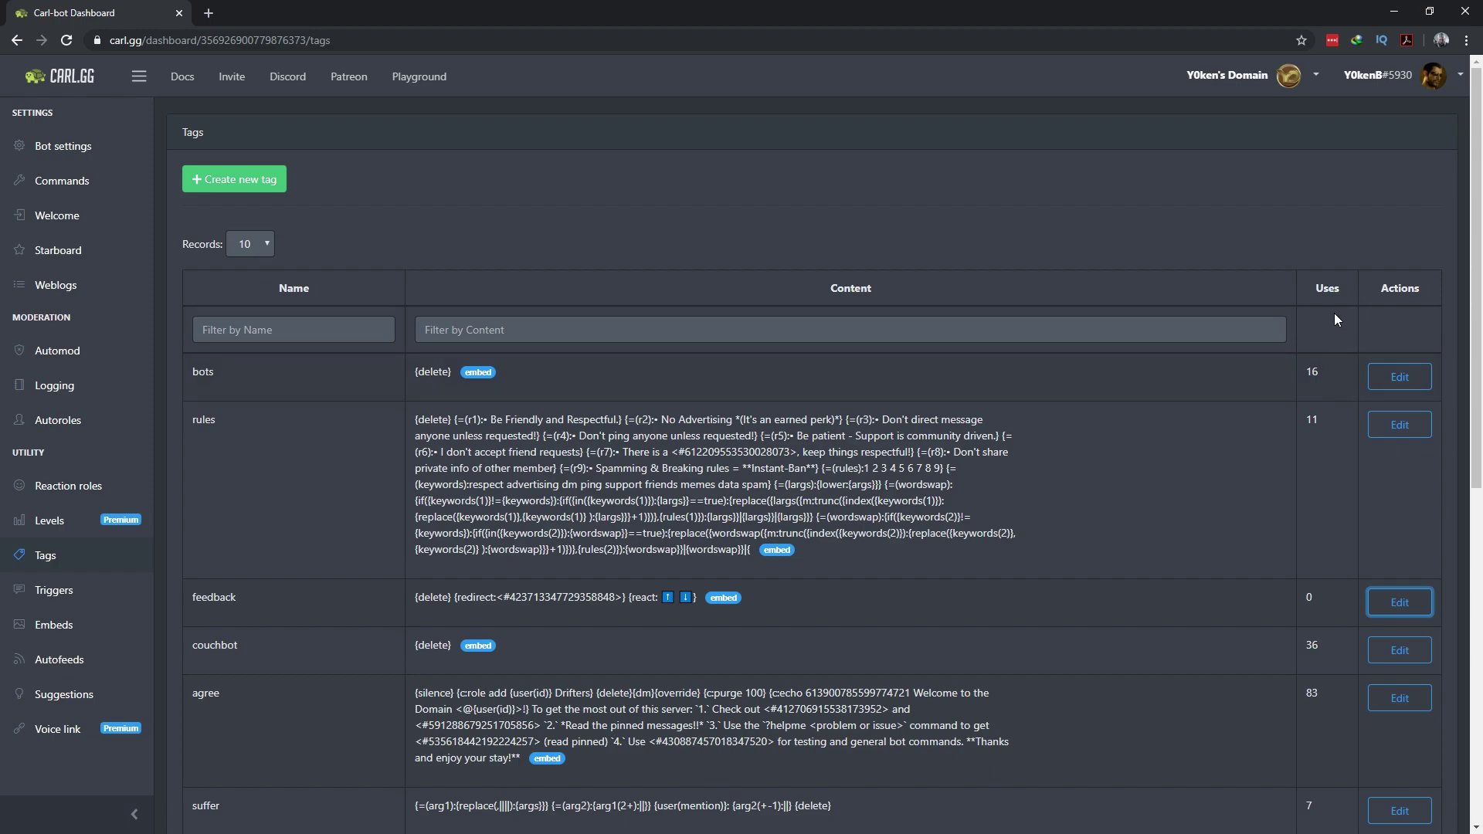
pyautogui.scroll(-3, 1334, 319)
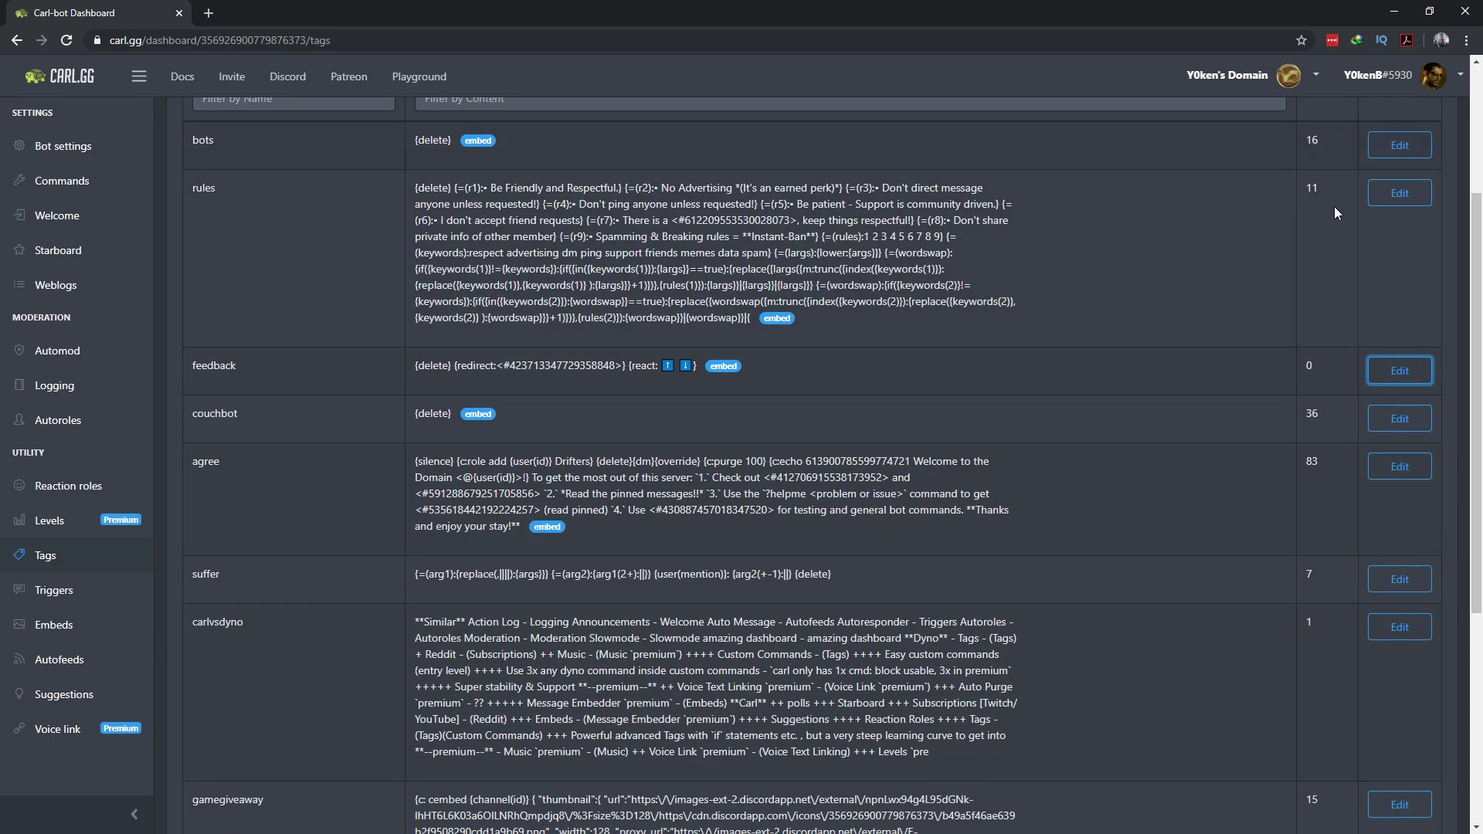
pyautogui.scroll(3, 1335, 209)
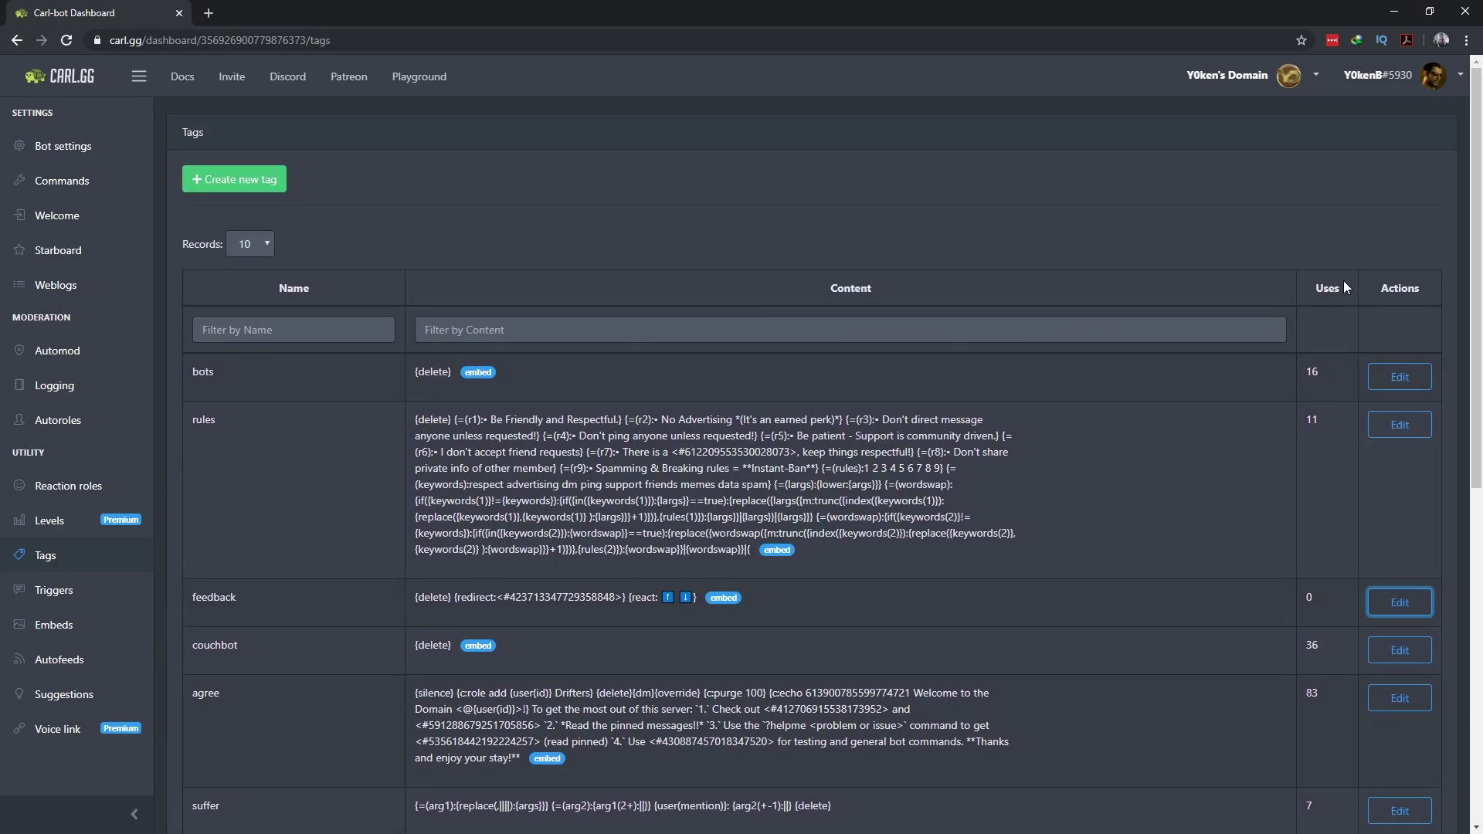
pyautogui.scroll(-2, 1322, 327)
pyautogui.scroll(-3, 1329, 471)
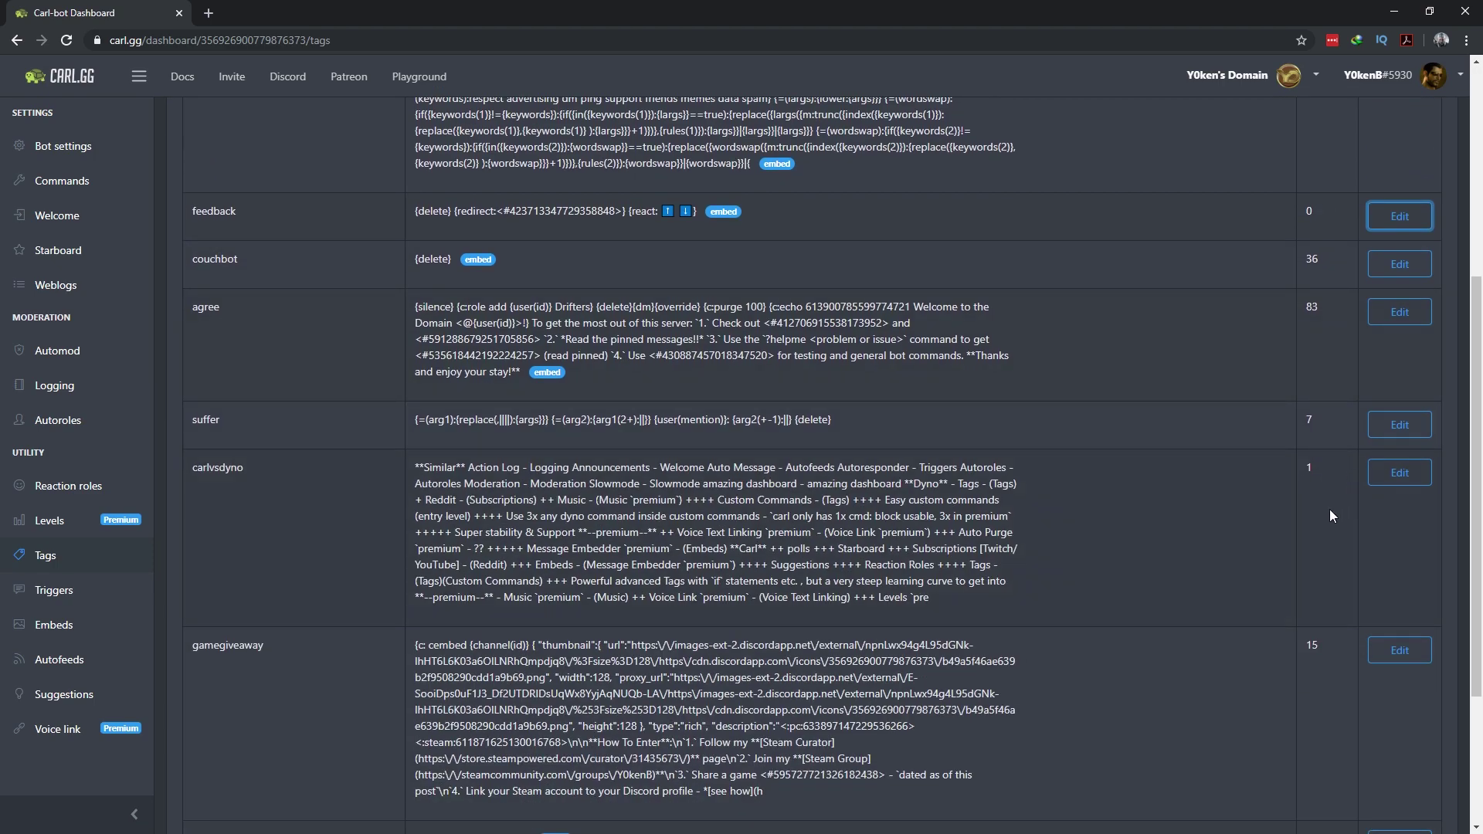
pyautogui.doubleClick(1324, 215)
pyautogui.click(1399, 216)
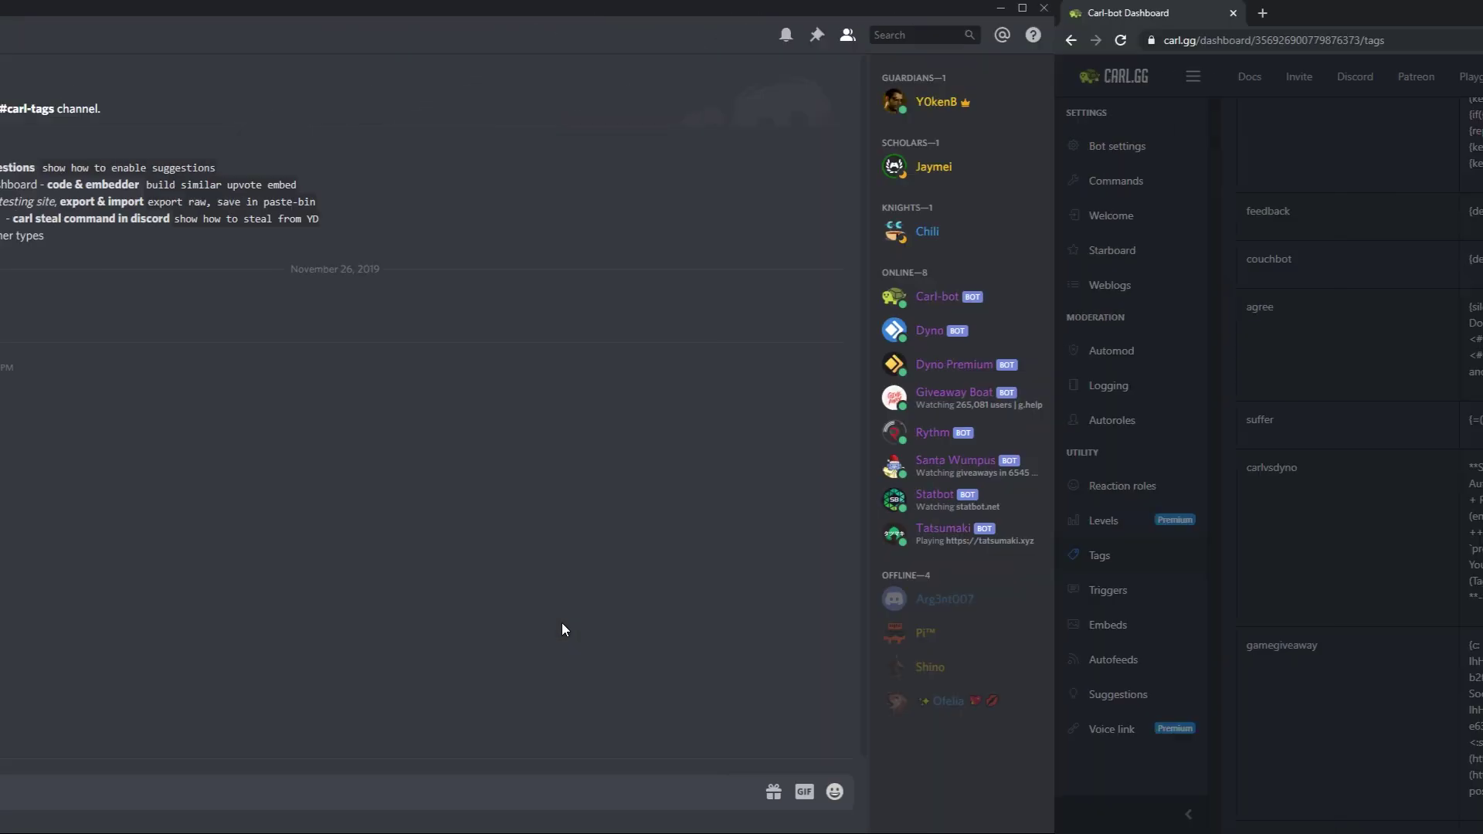
pyautogui.scroll(5, 215, 254)
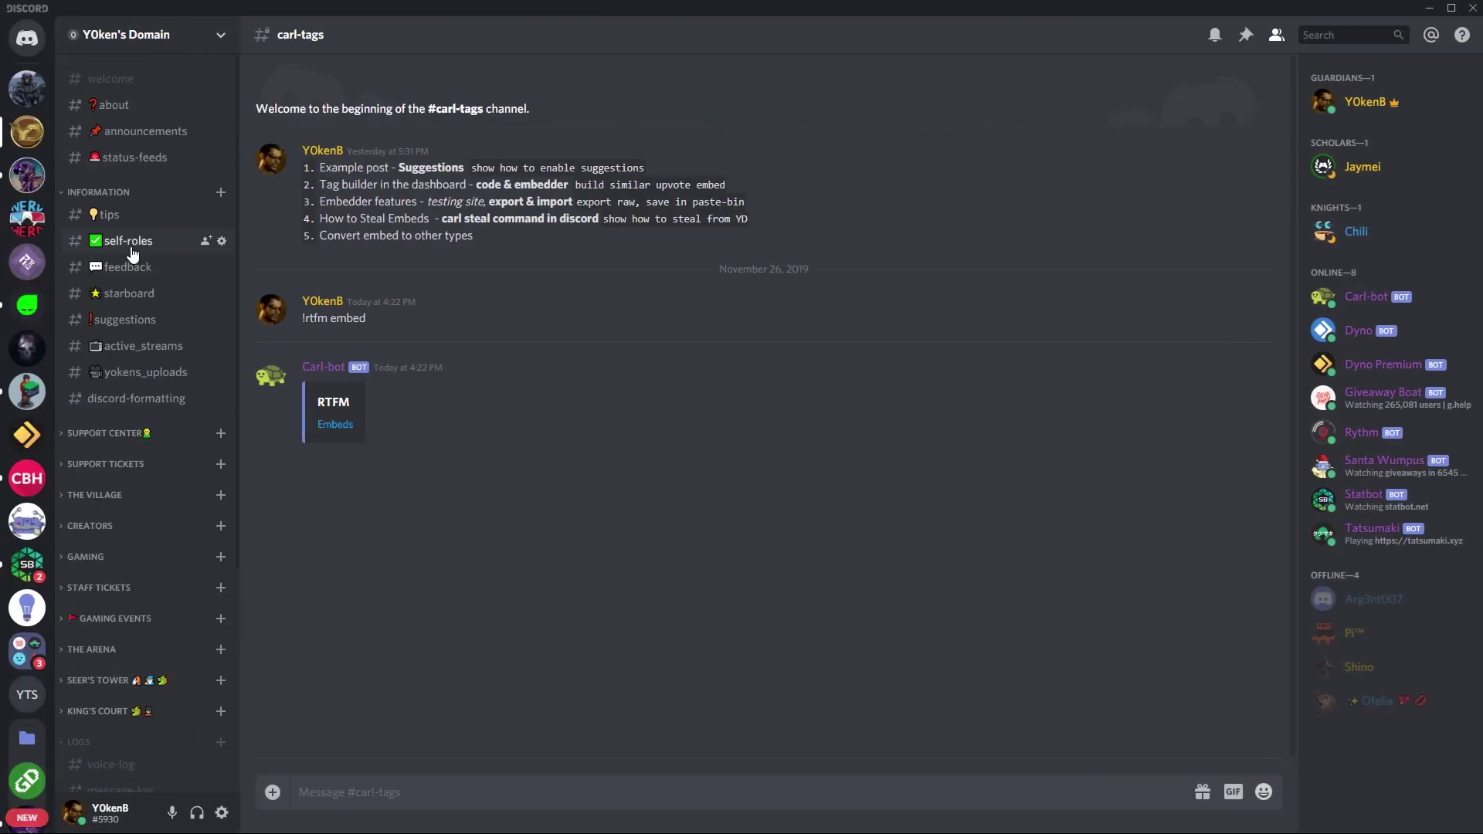
pyautogui.click(139, 316)
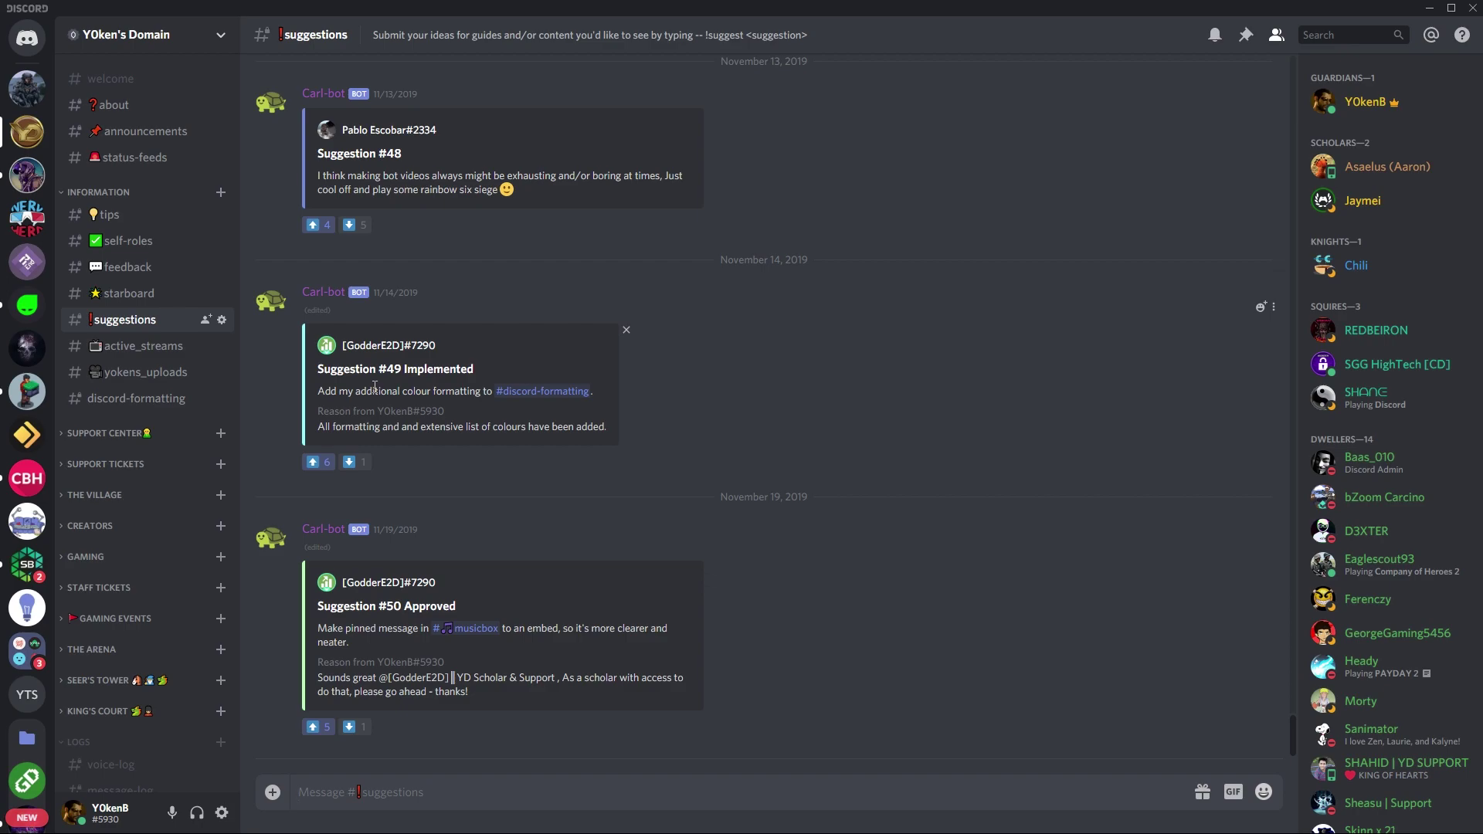
# Step: Return to the feedback tag editor and highlight its {args} description
pyautogui.hotkey('alt', 'Tab')
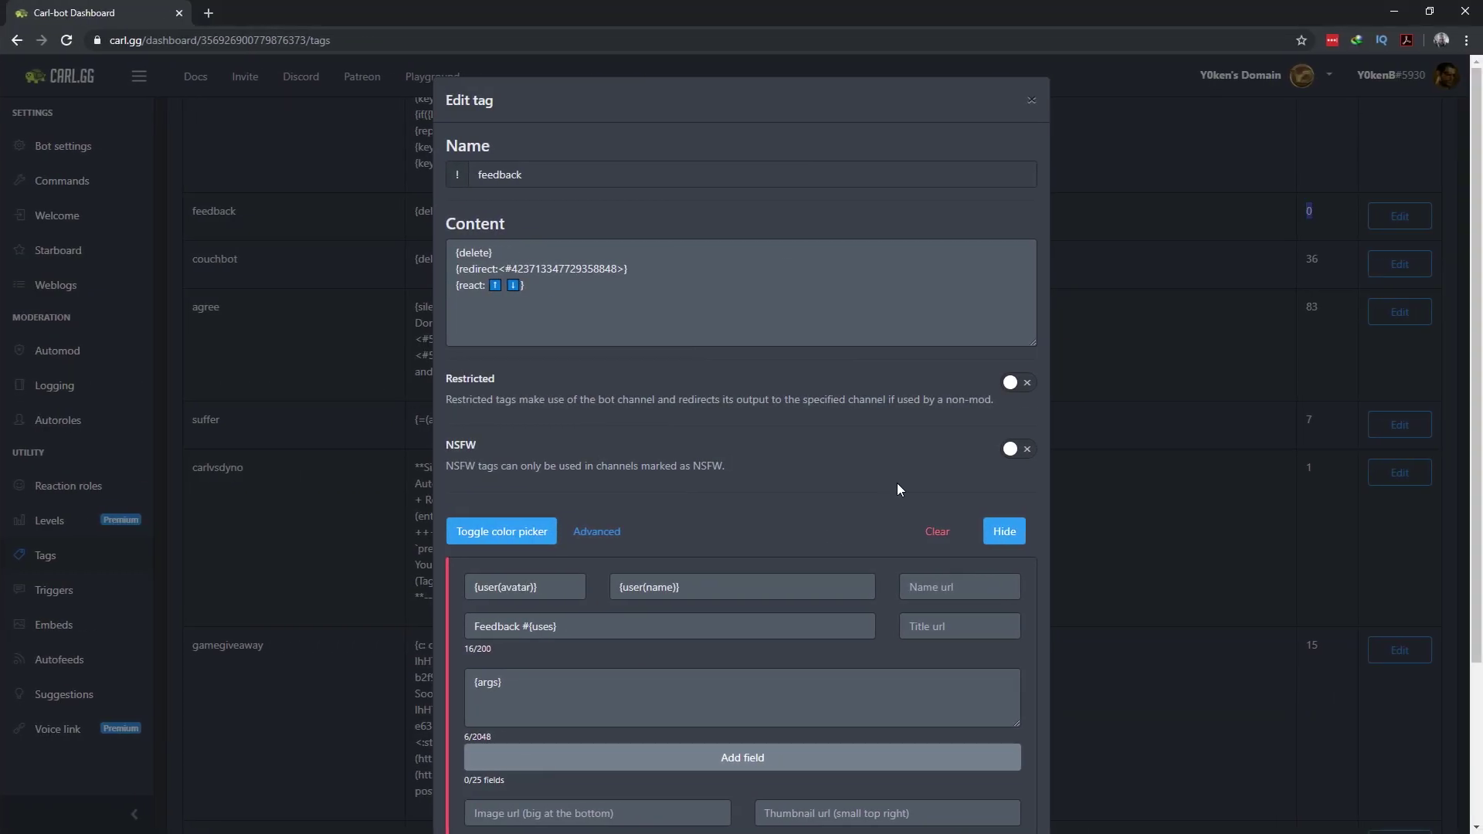
pyautogui.scroll(-2, 882, 477)
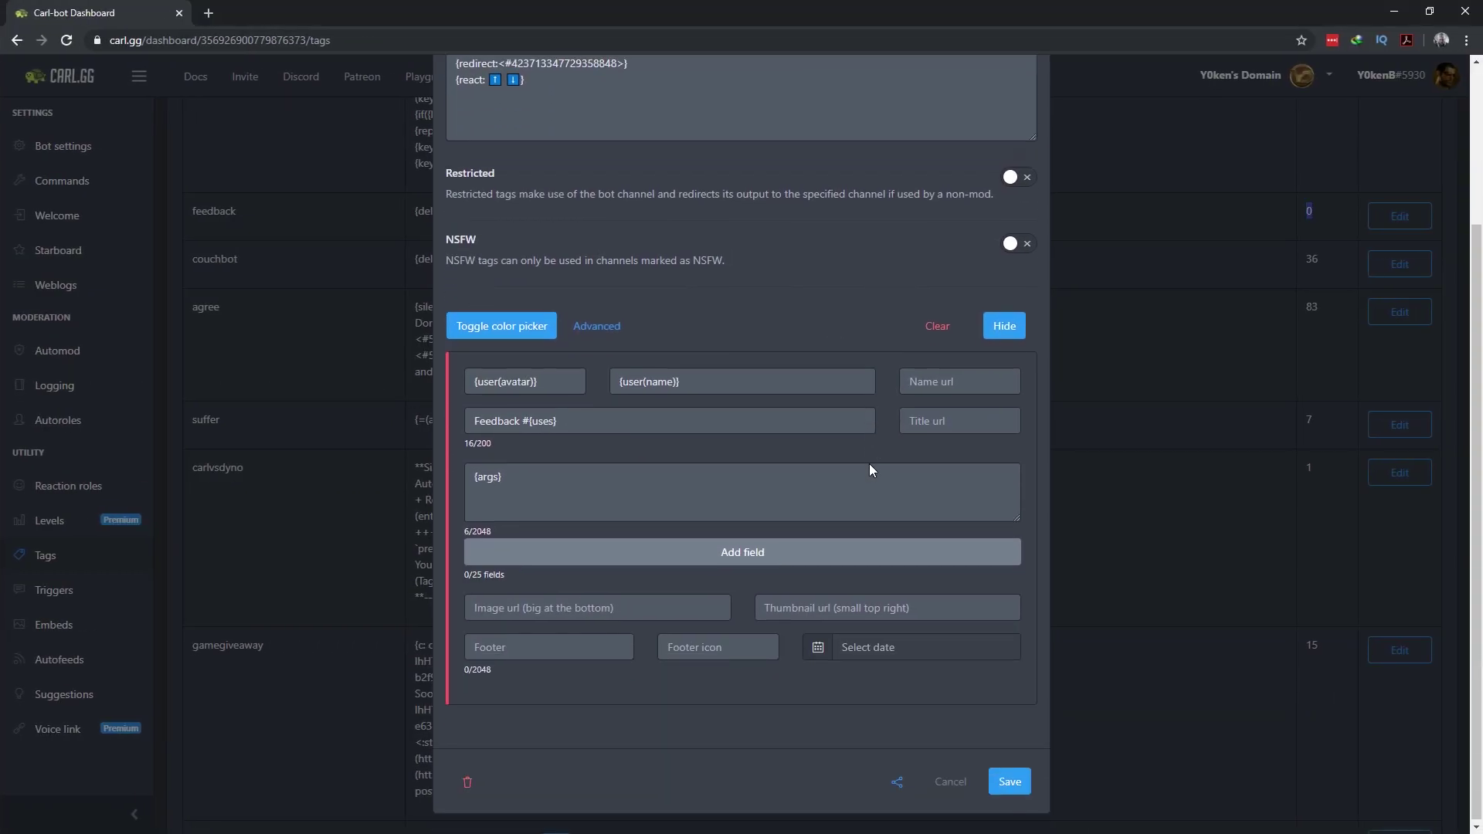
pyautogui.click(503, 494)
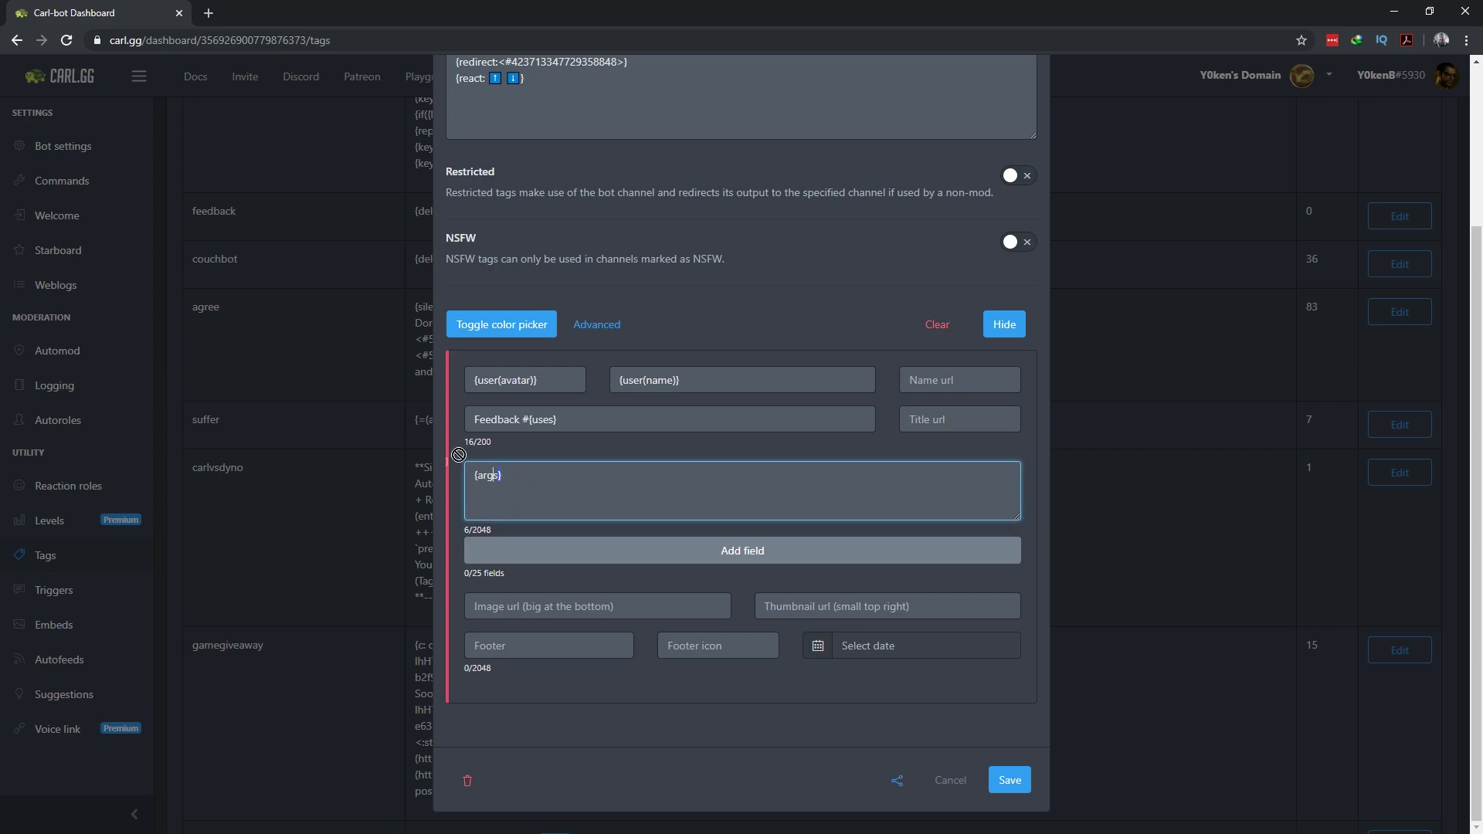
pyautogui.tripleClick(493, 474)
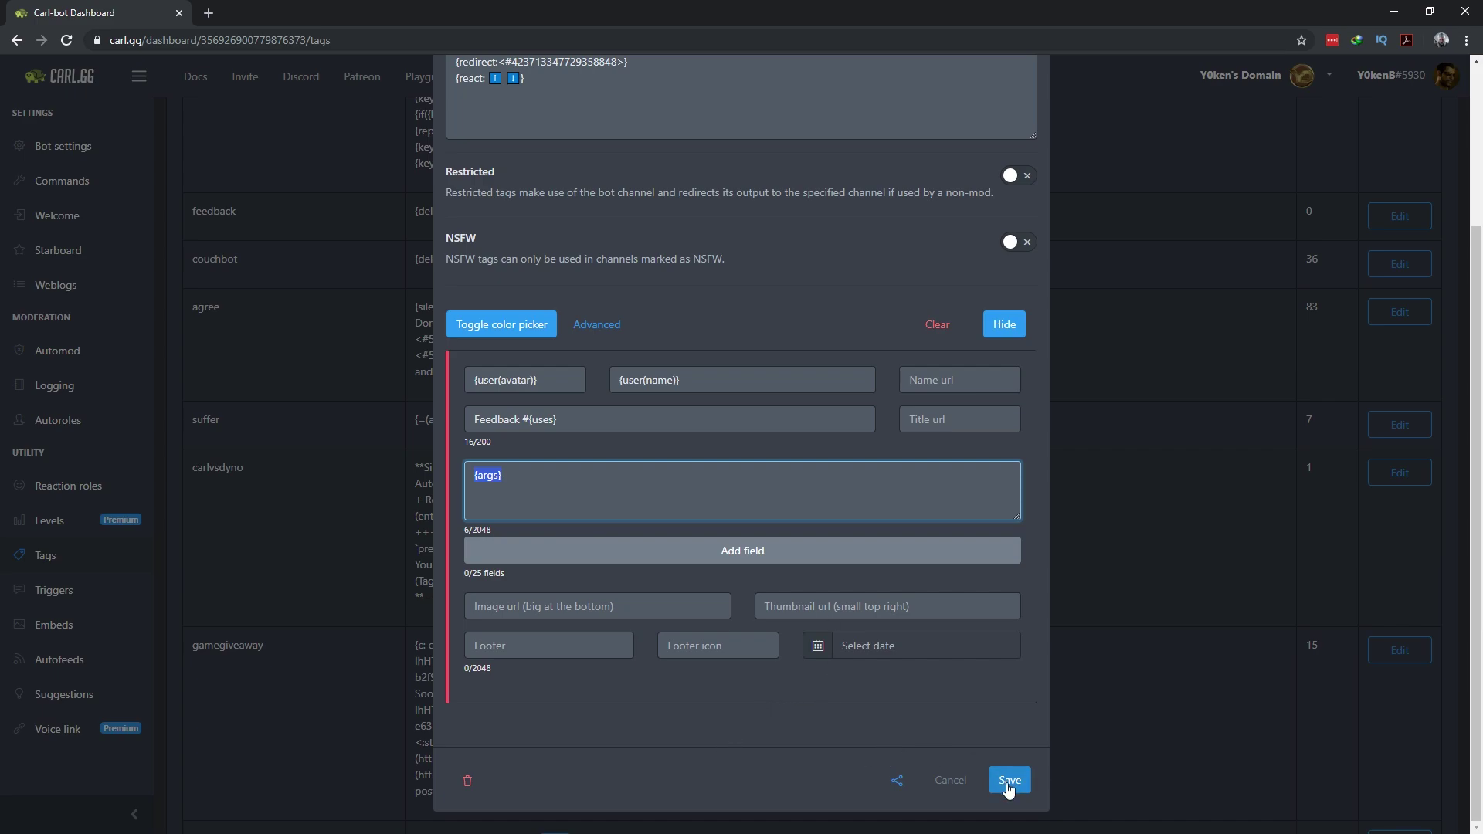
# Step: Close the feedback tag editor and scroll back to the top of the tags list
pyautogui.scroll(1, 1117, 591)
pyautogui.scroll(1, 1004, 518)
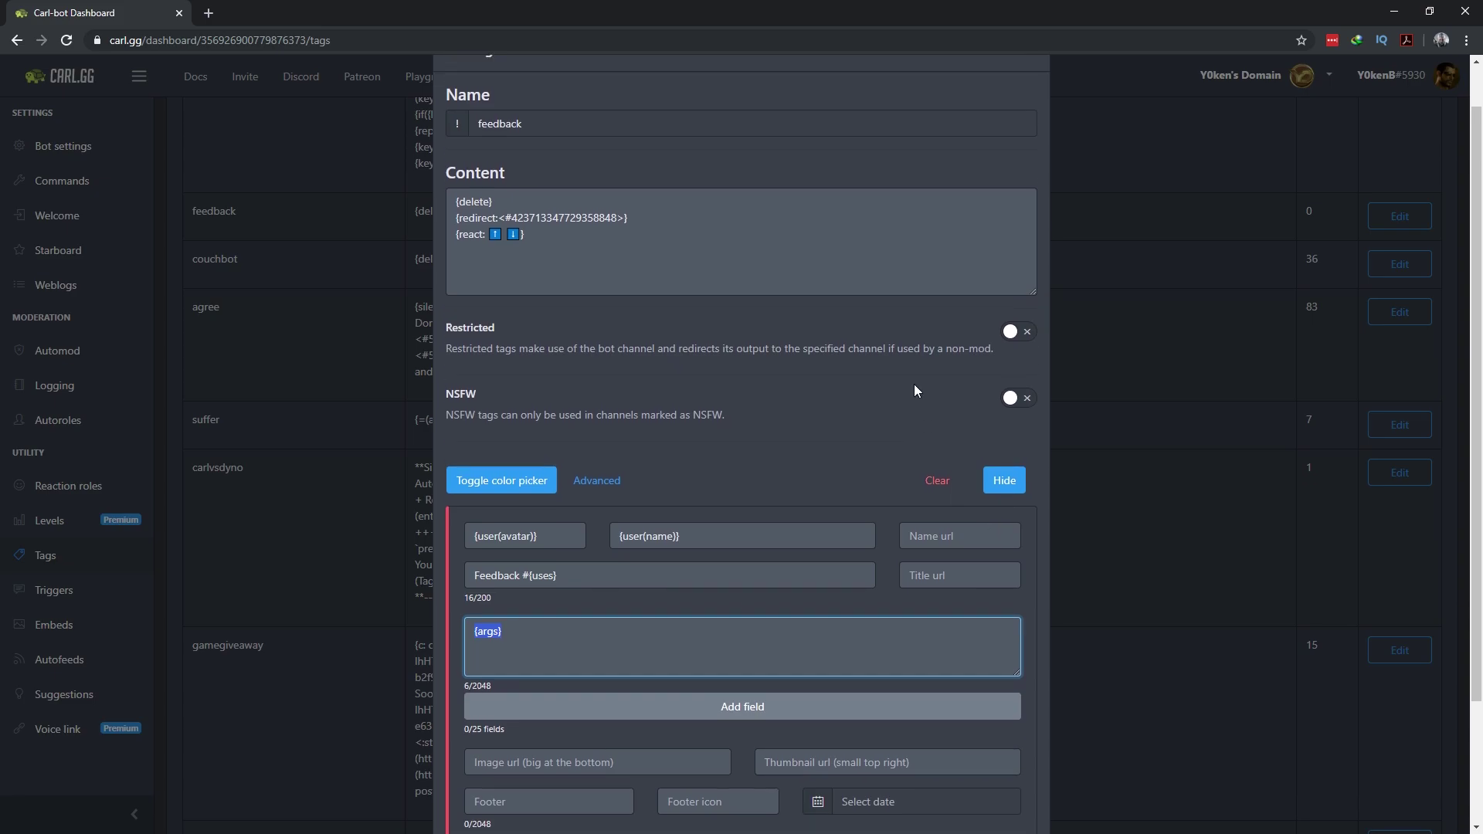
pyautogui.click(1031, 102)
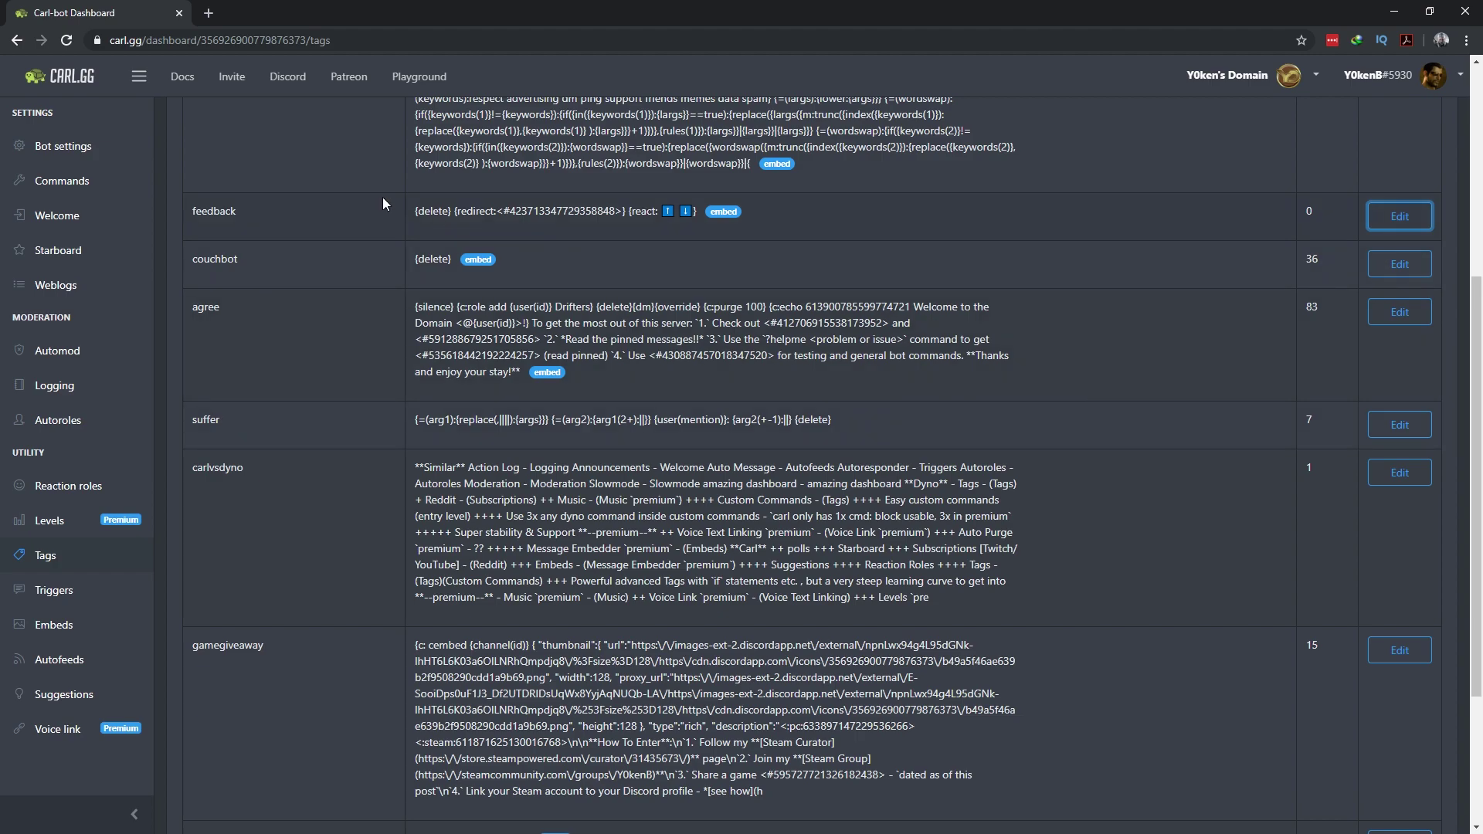
pyautogui.scroll(2, 550, 466)
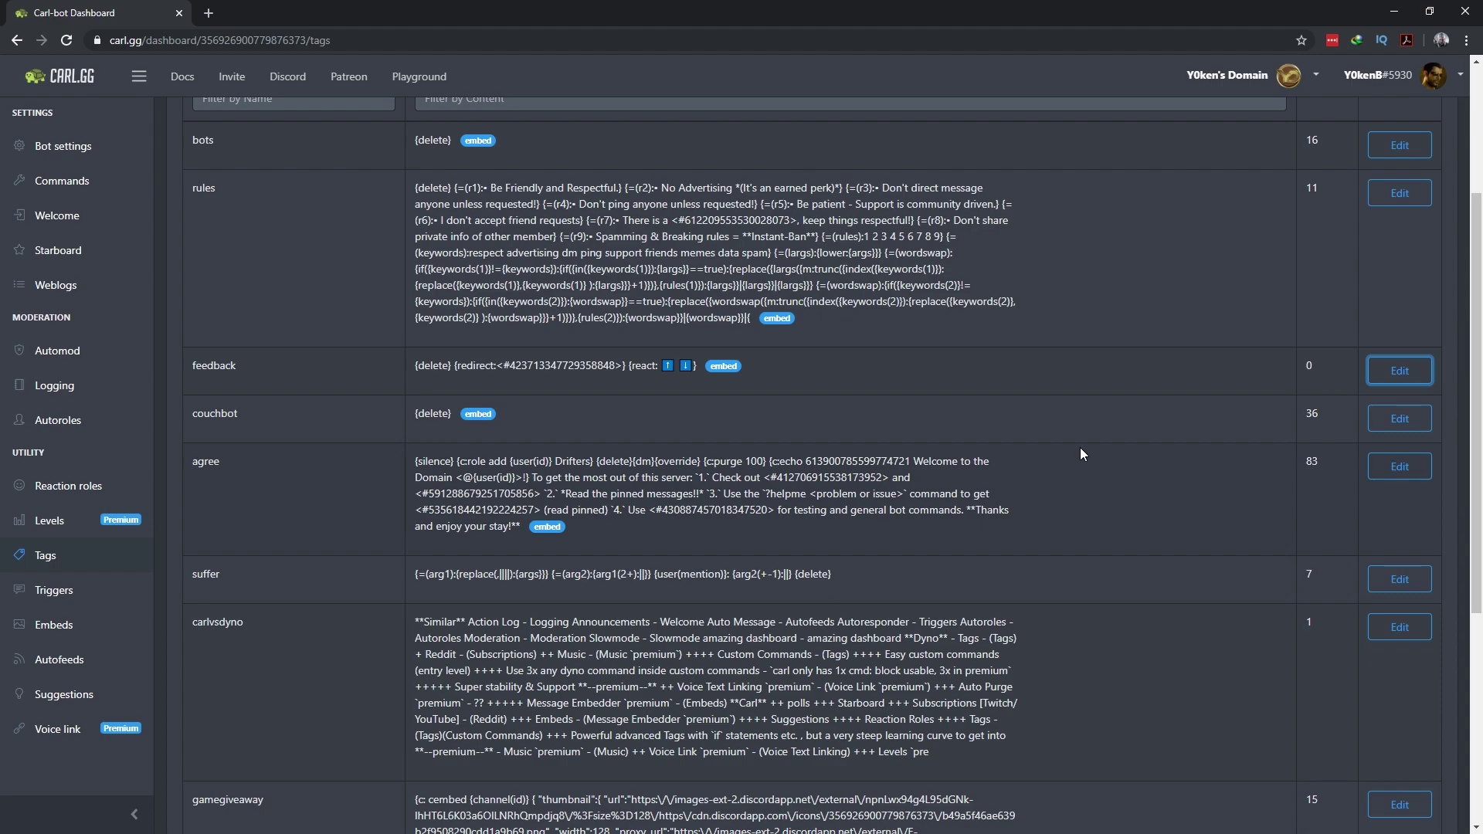
pyautogui.hotkey('alt', 'Tab')
# Step: Send '!feedback This is greet!' in carl-tags, then try deleting that command message
pyautogui.scroll(-5, 159, 545)
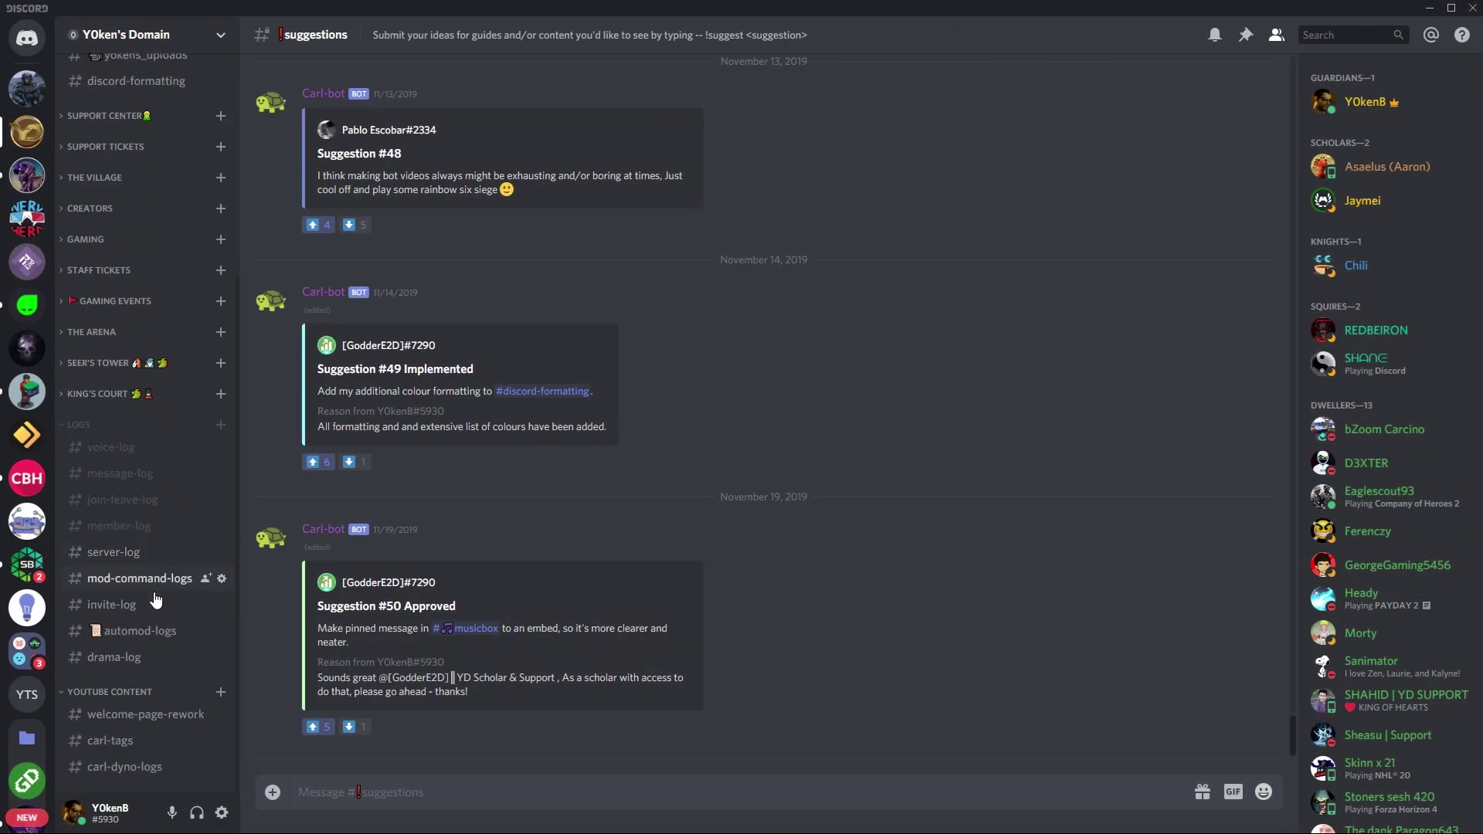
pyautogui.click(124, 741)
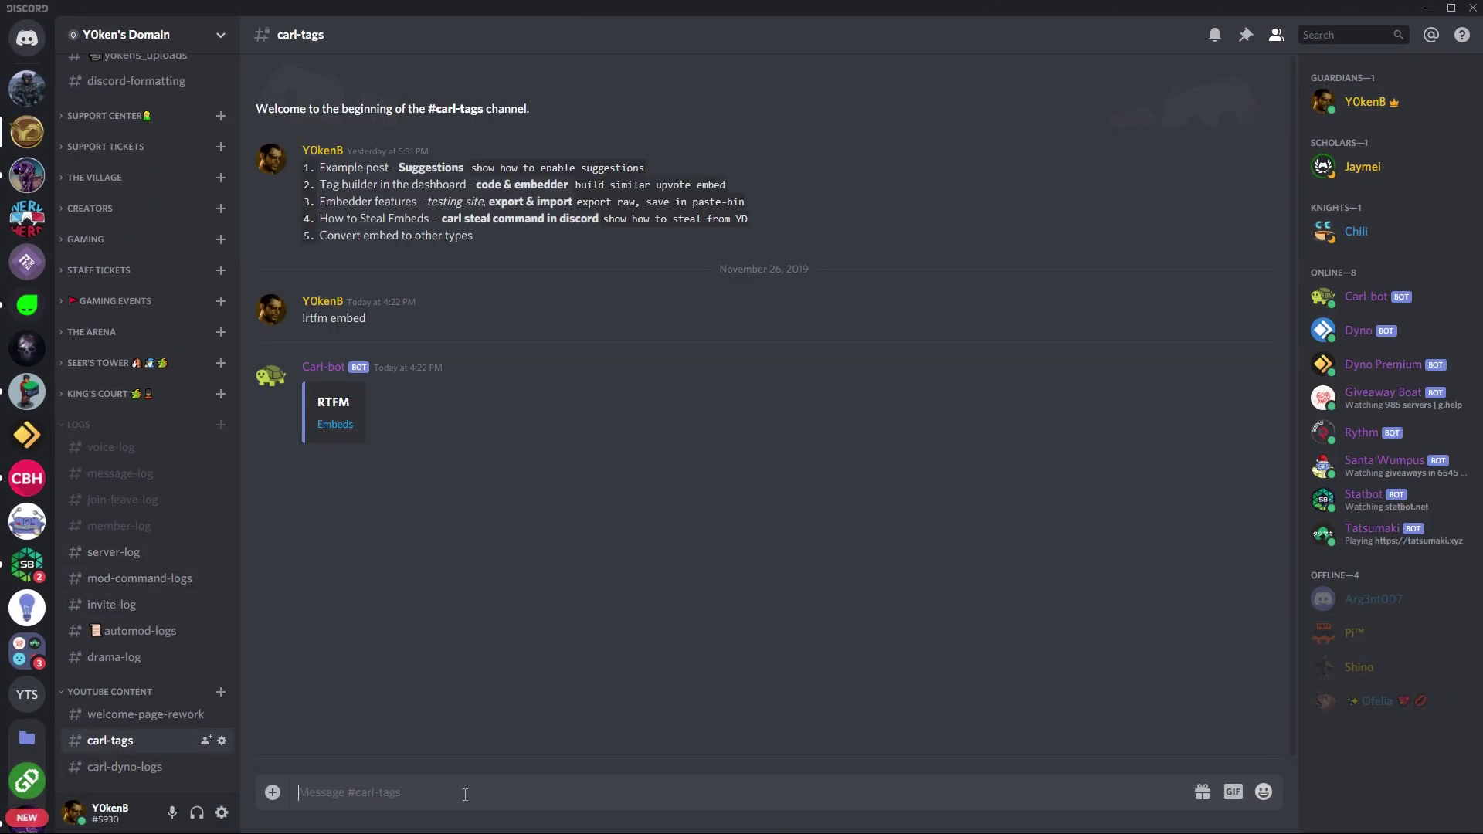
pyautogui.write('!feedb')
pyautogui.write('ack This is g')
pyautogui.write('ree')
pyautogui.write('t!')
pyautogui.press('Return')
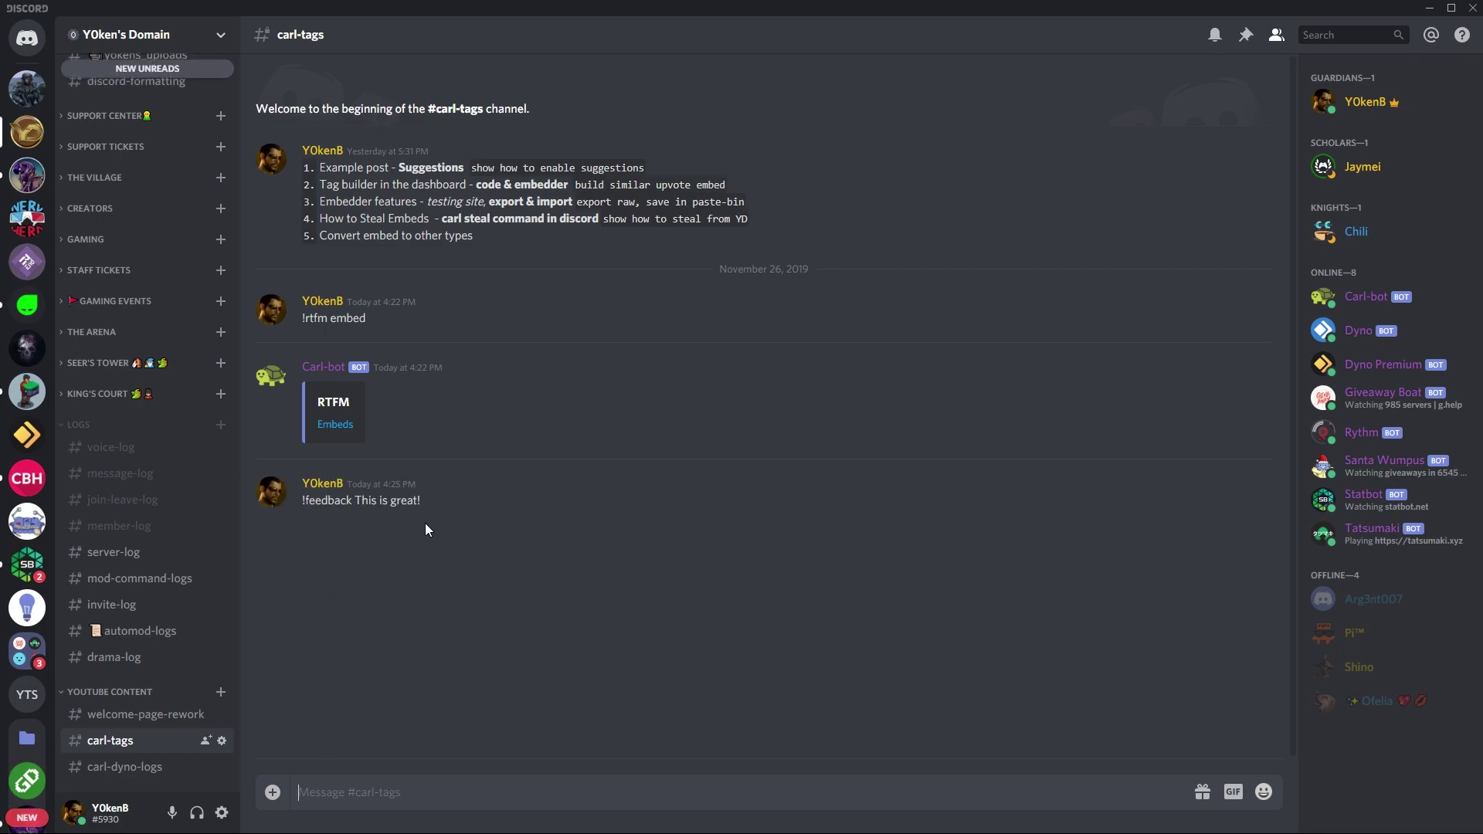
pyautogui.click(1282, 495)
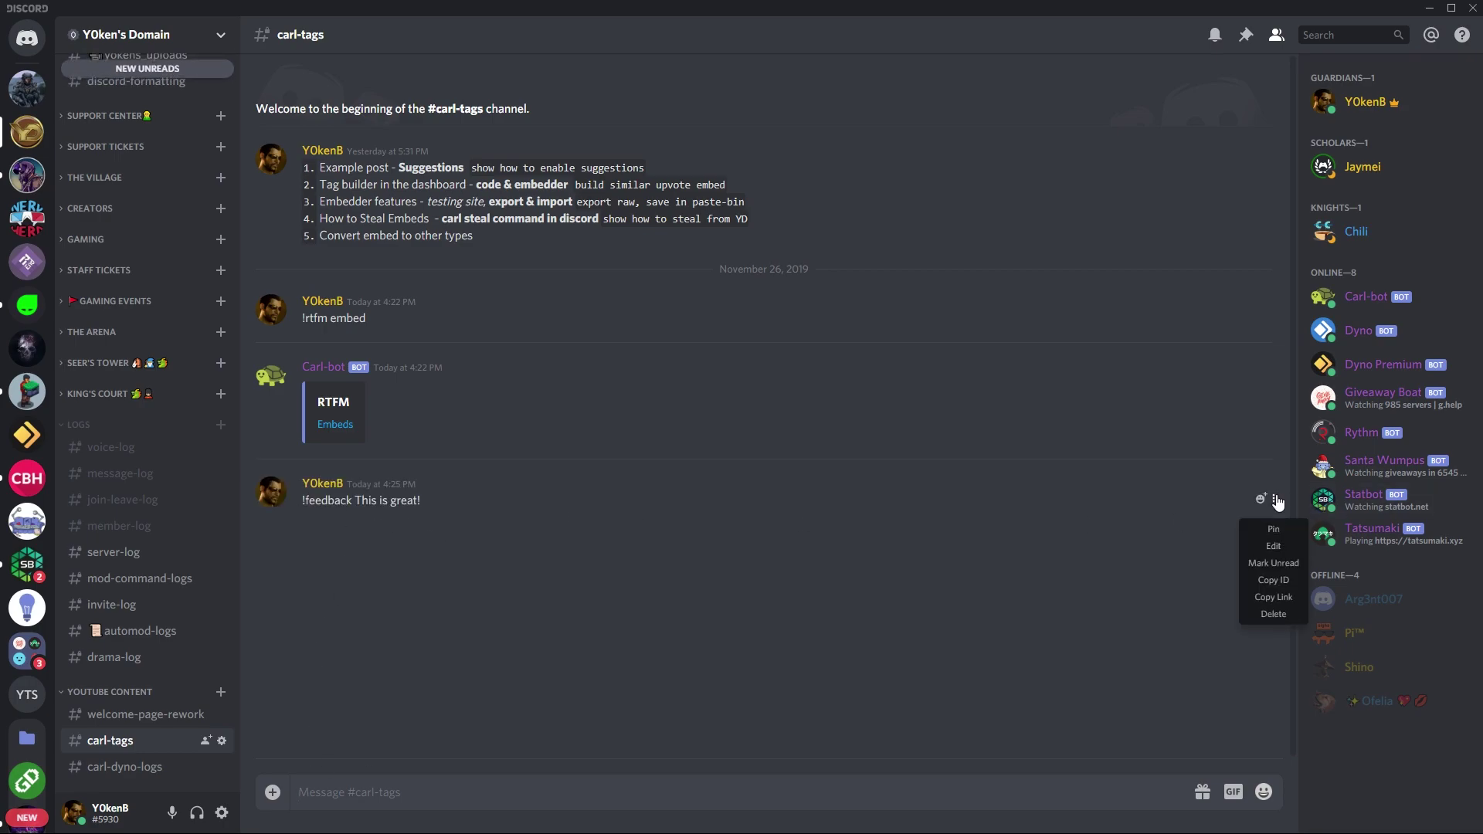
pyautogui.click(1274, 612)
pyautogui.click(853, 497)
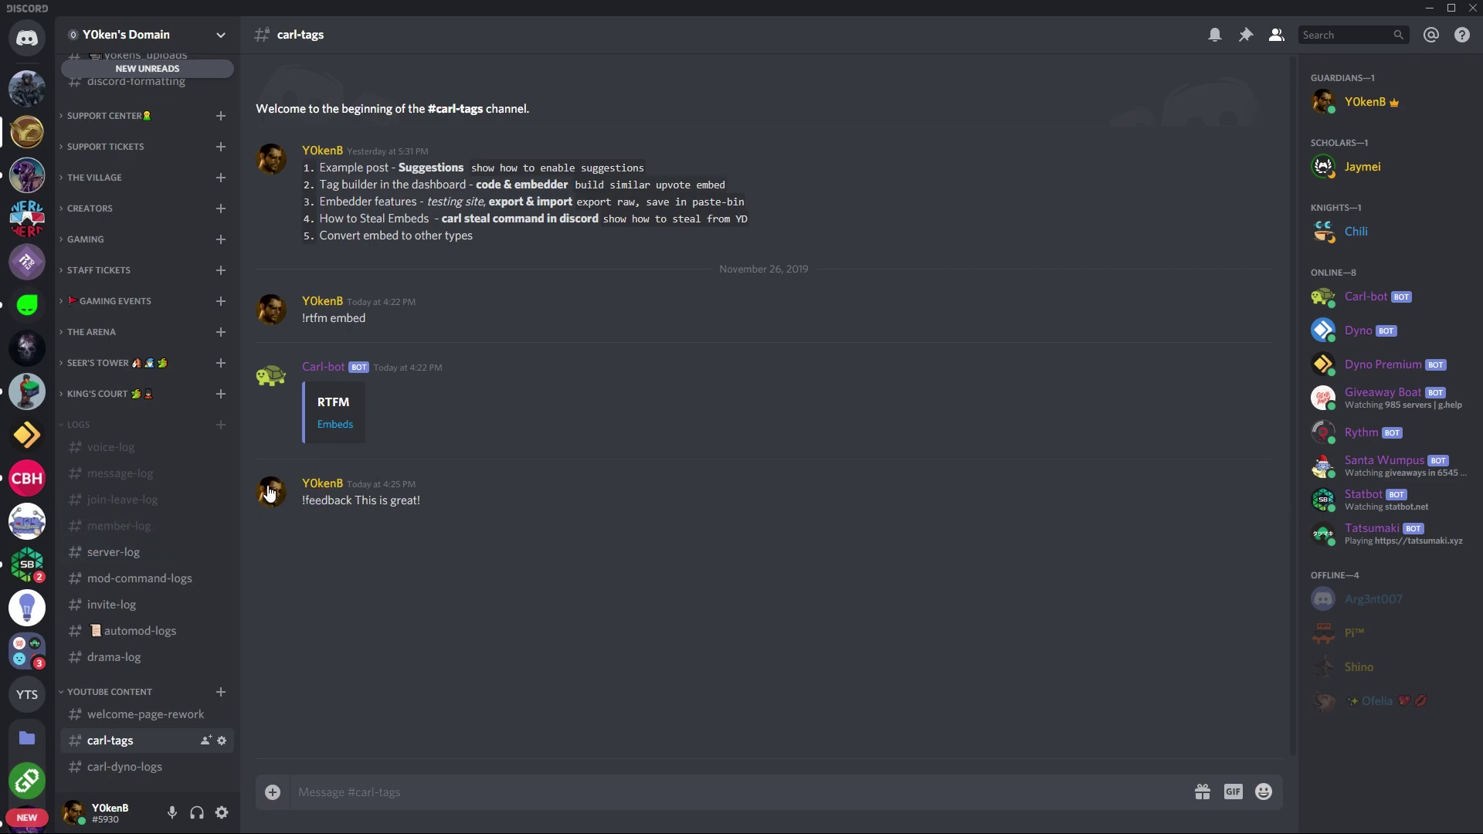
# Step: Upvote Carl-bot's new feedback embed in the feedback channel
pyautogui.scroll(3, 151, 457)
pyautogui.scroll(1, 150, 452)
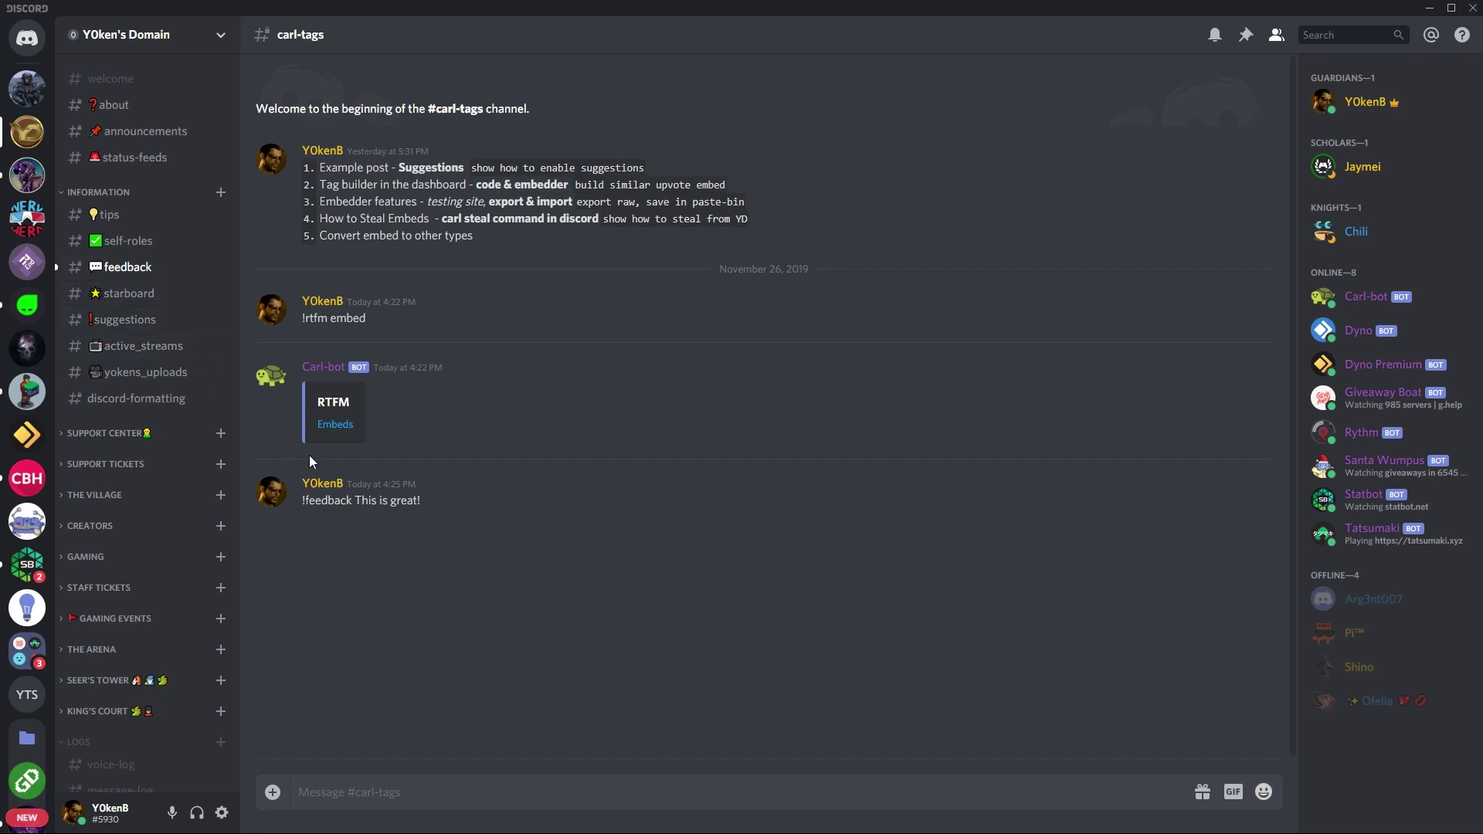
pyautogui.click(126, 267)
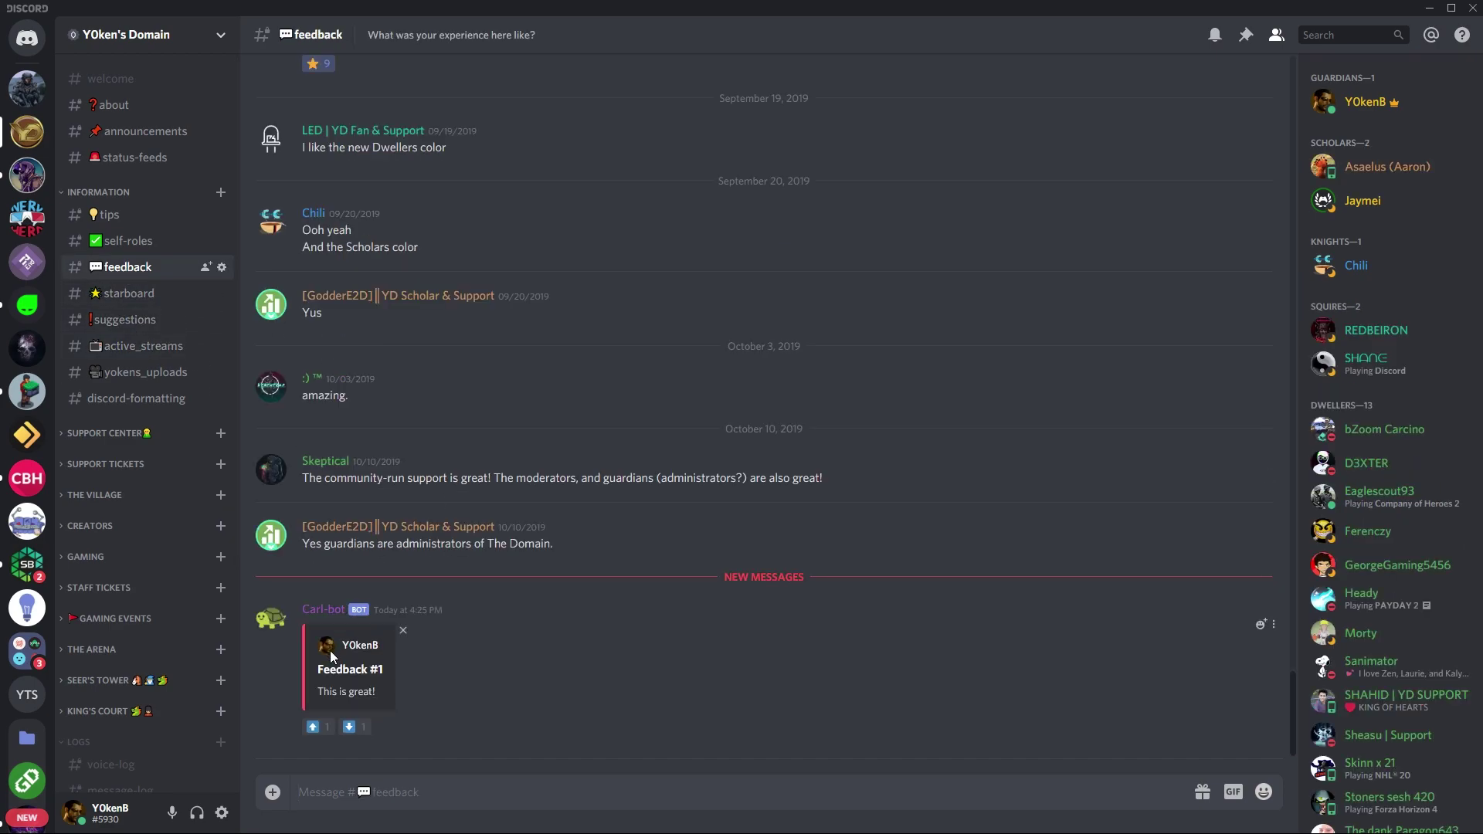
pyautogui.moveTo(348, 670)
pyautogui.moveTo(319, 687); pyautogui.dragTo(378, 694)
pyautogui.click(316, 727)
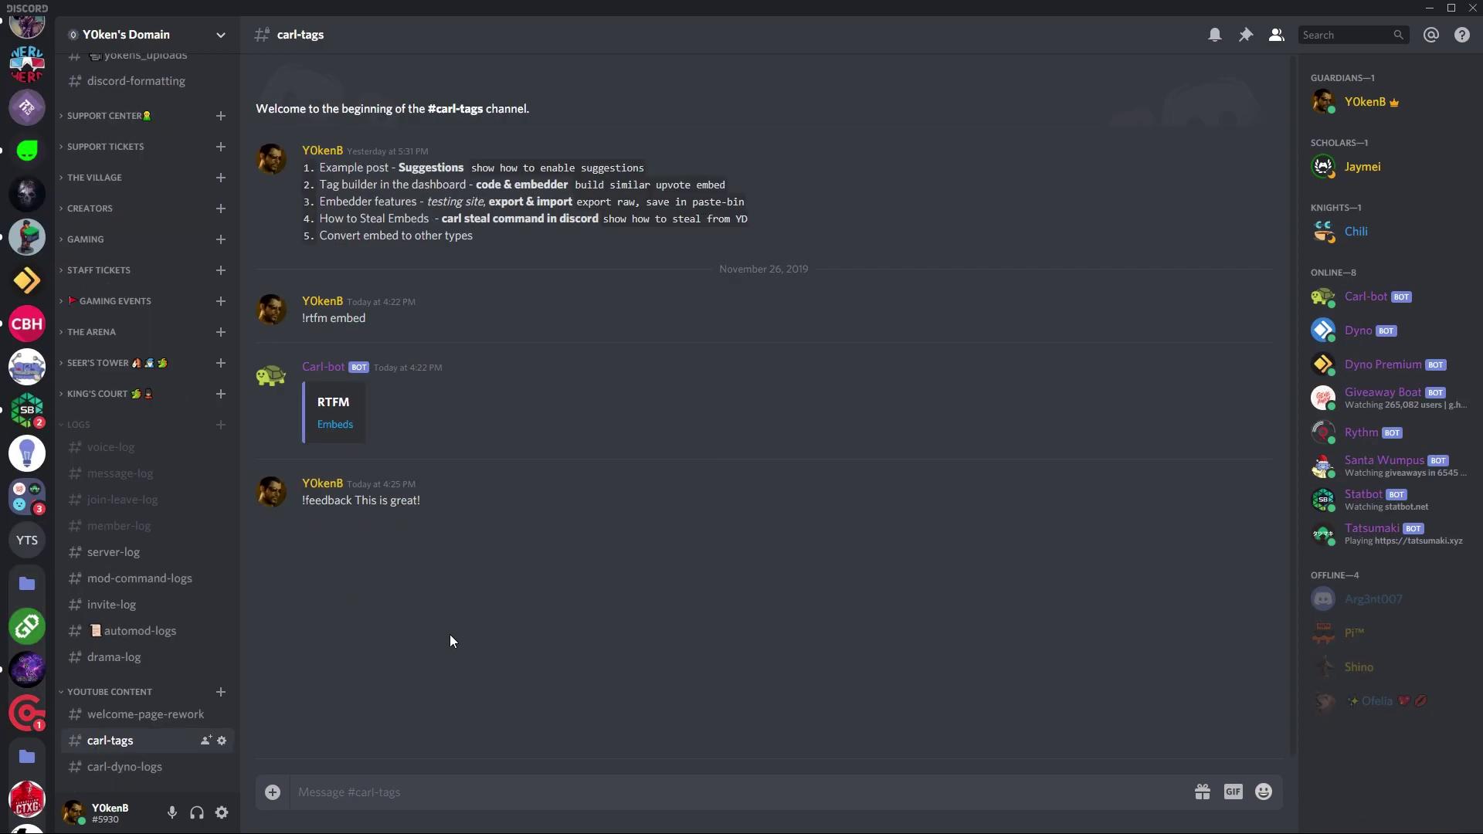
# Step: Follow the Embeds docs link and locate !embedsource, which returns an embed's raw JSON
pyautogui.click(335, 424)
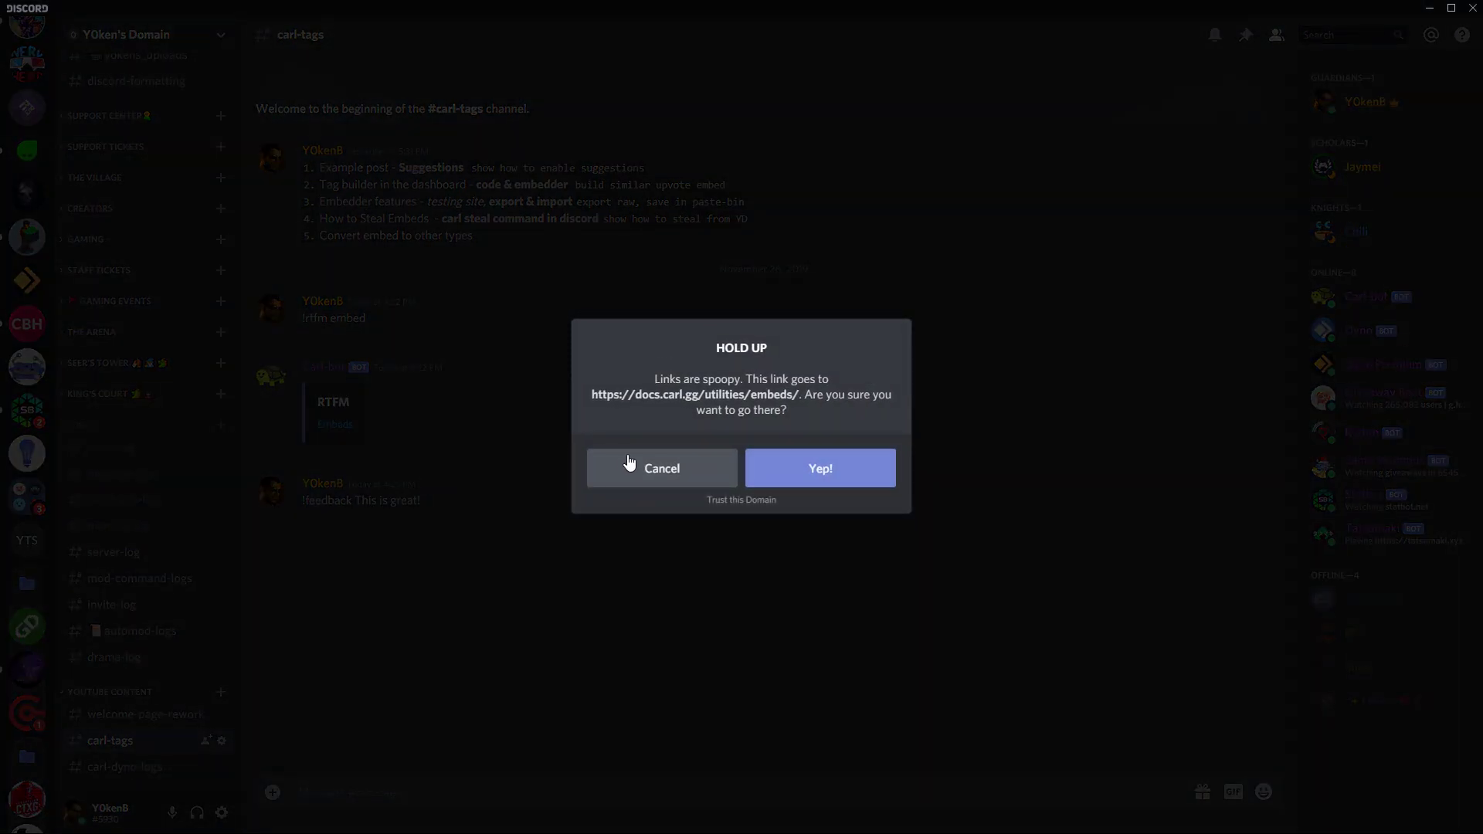
pyautogui.click(799, 477)
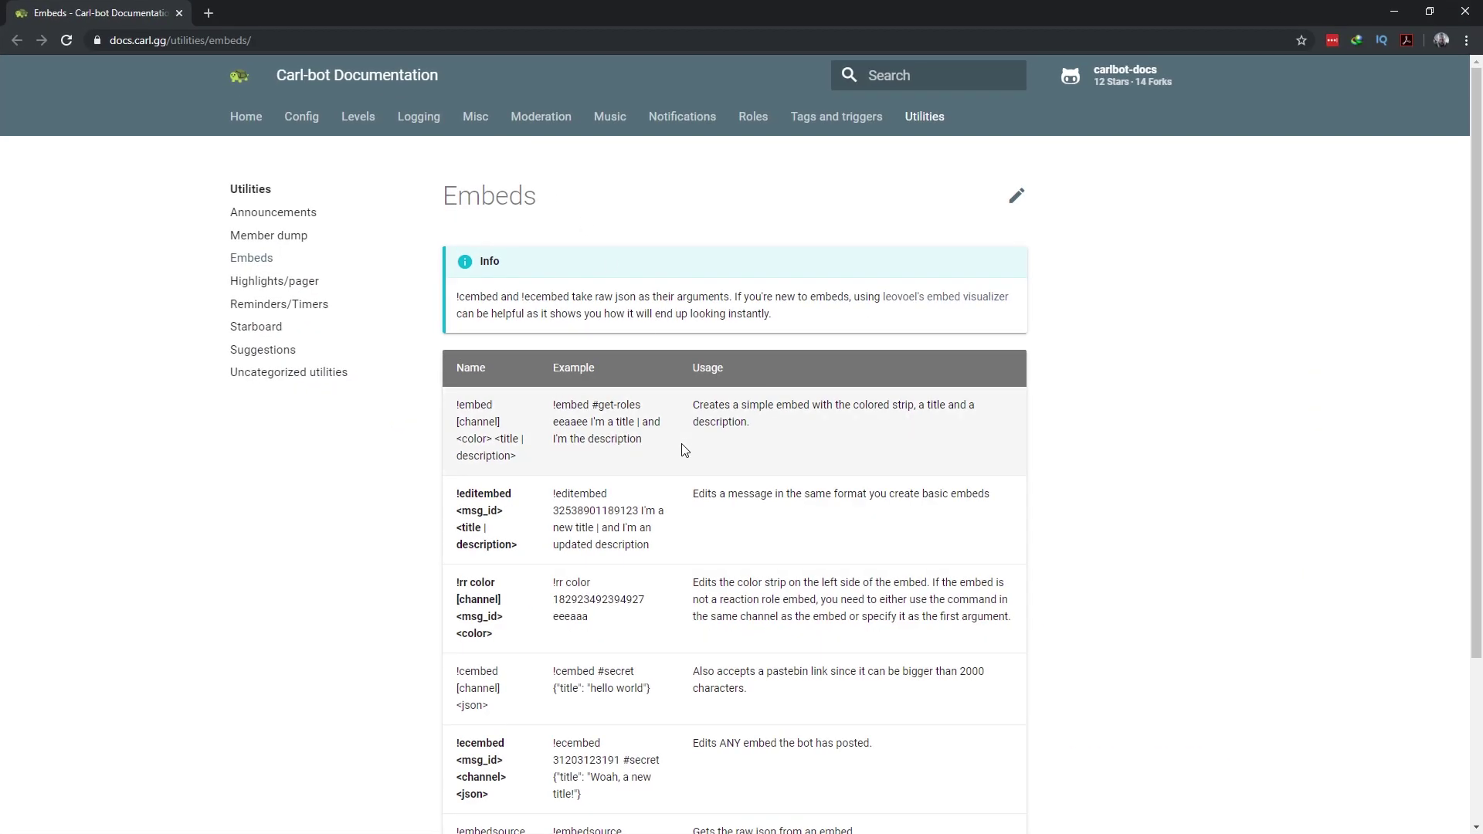
pyautogui.scroll(-3, 871, 495)
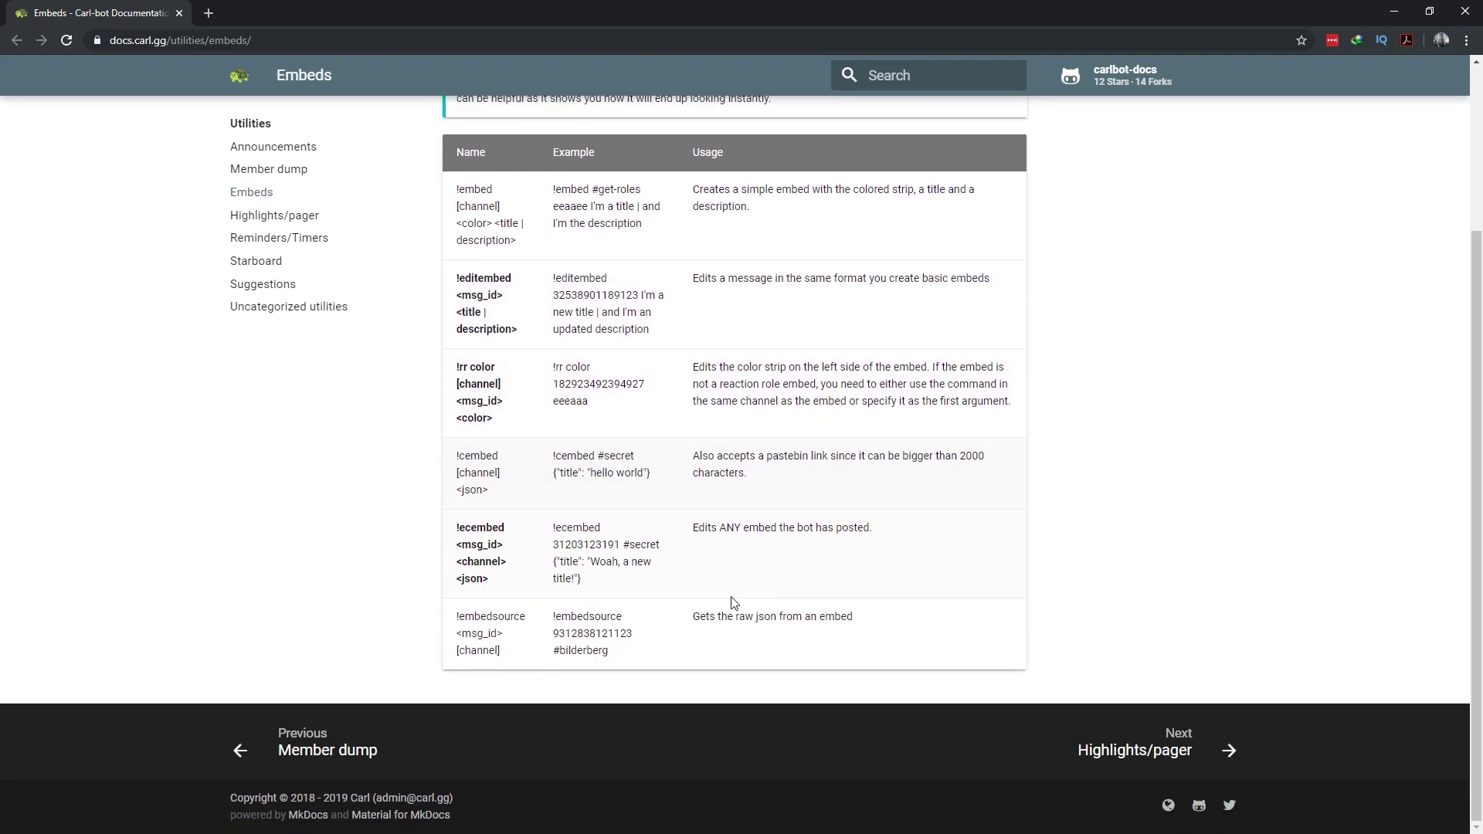
pyautogui.moveTo(455, 617)
pyautogui.mouseDown()
pyautogui.moveTo(509, 617)
pyautogui.moveTo(502, 651)
pyautogui.mouseUp()
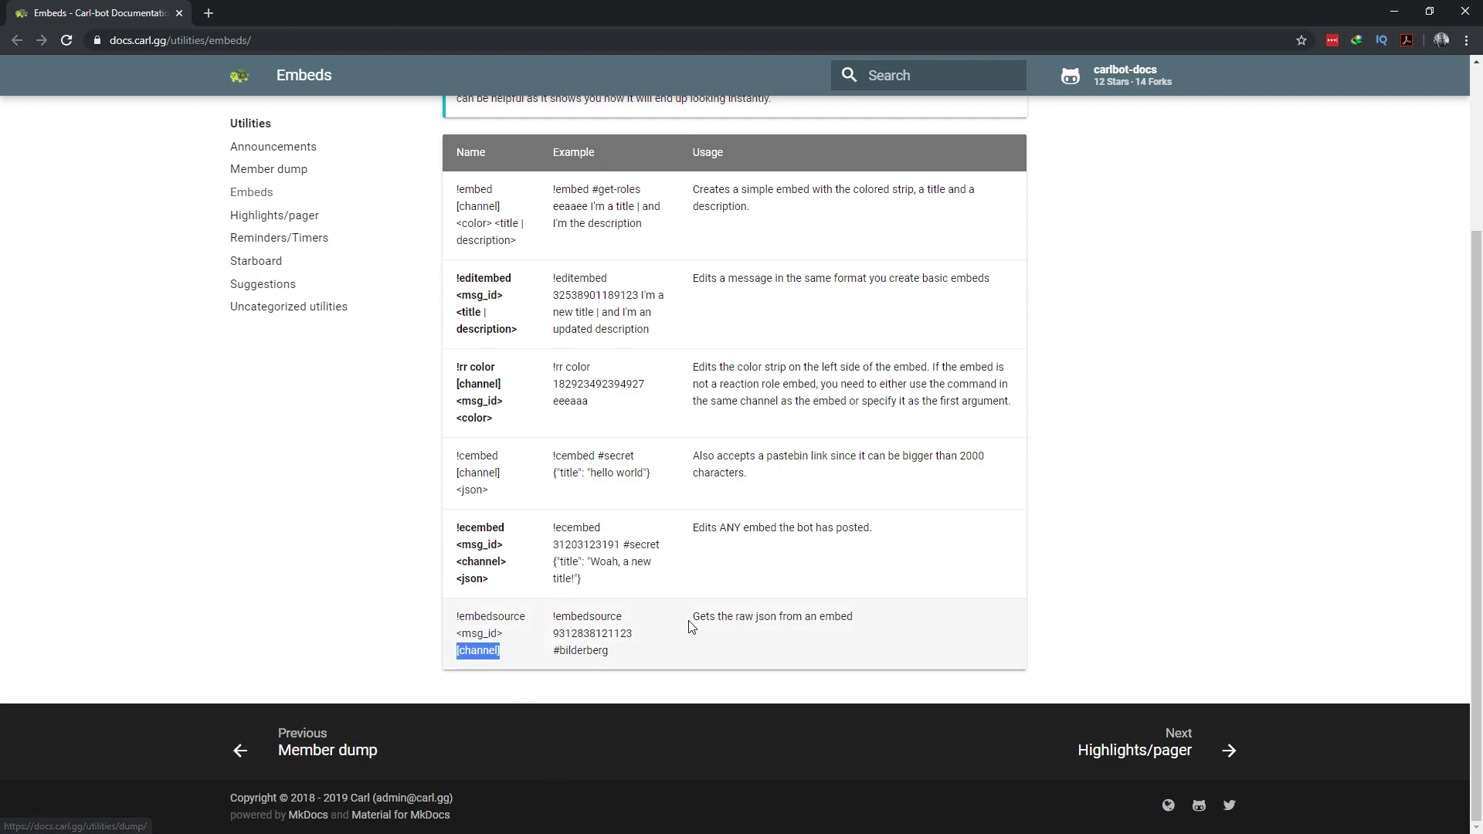
pyautogui.moveTo(692, 617); pyautogui.dragTo(880, 624)
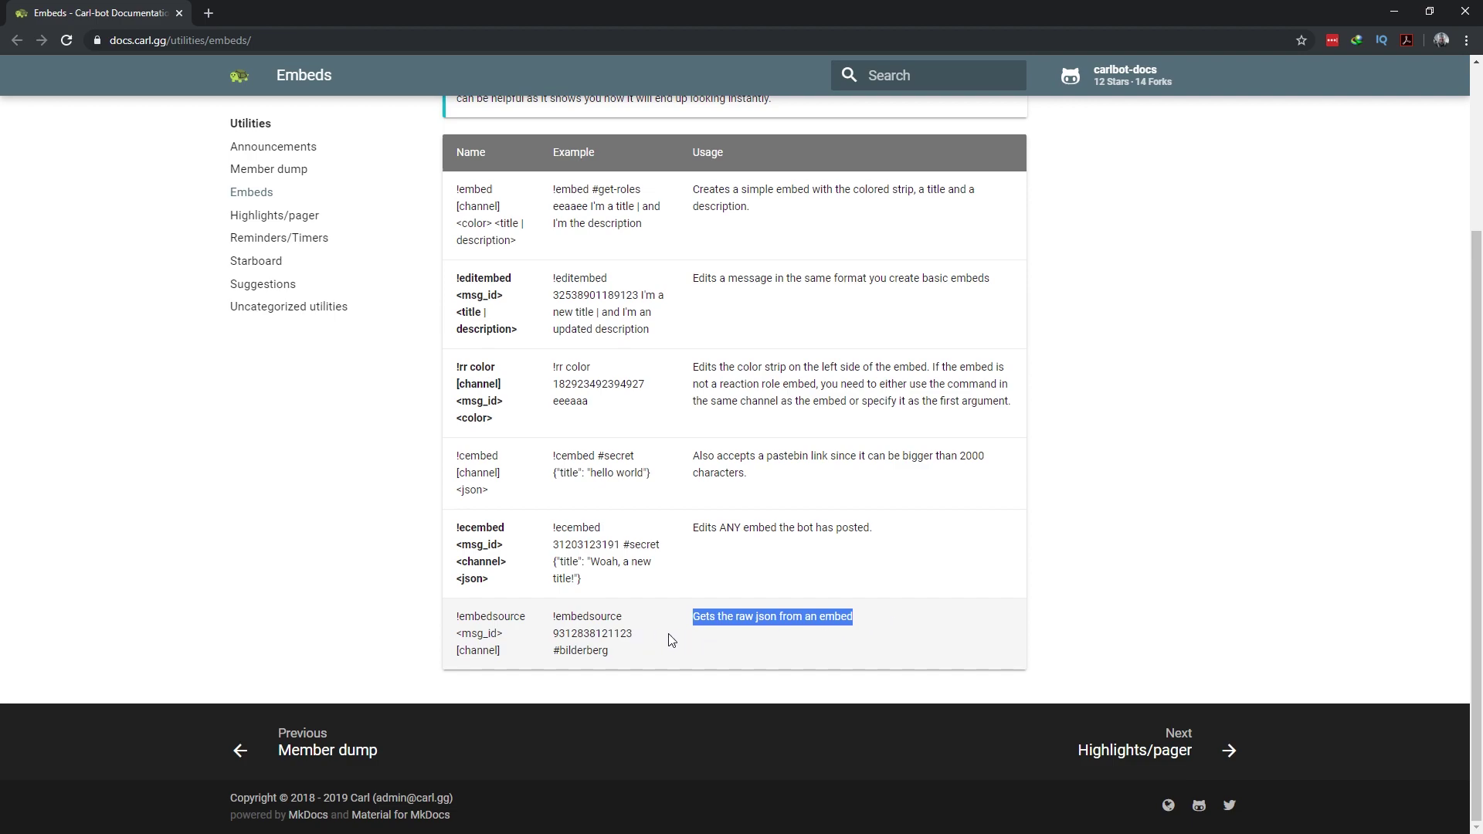
# Step: Send '!embedsource' with the Suggestion #50 message ID and the suggestions channel
pyautogui.hotkey('alt', 'Tab')
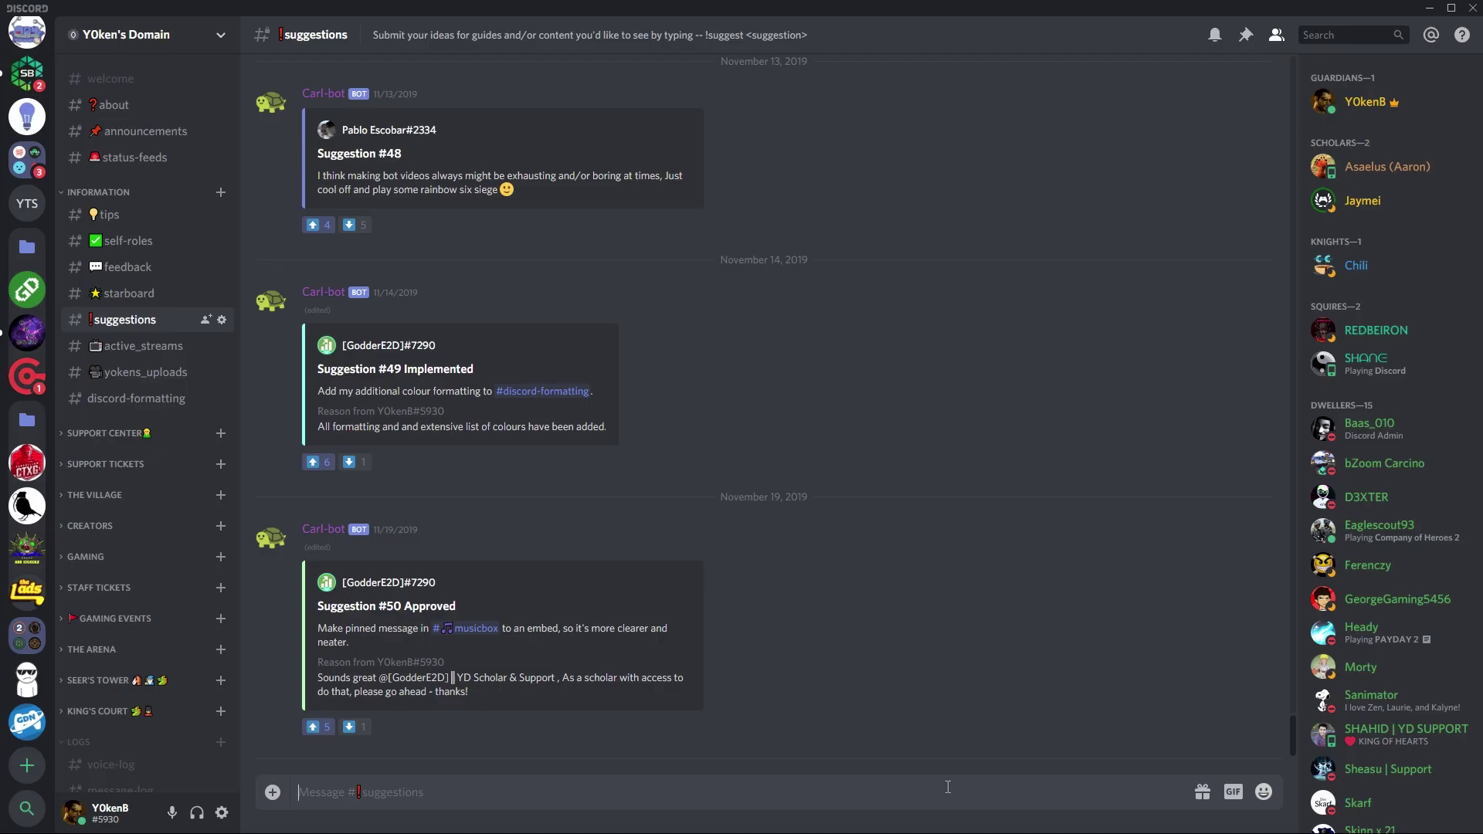
pyautogui.write('!embe')
pyautogui.write('dsource')
pyautogui.hotkey('ctrl', 'v')
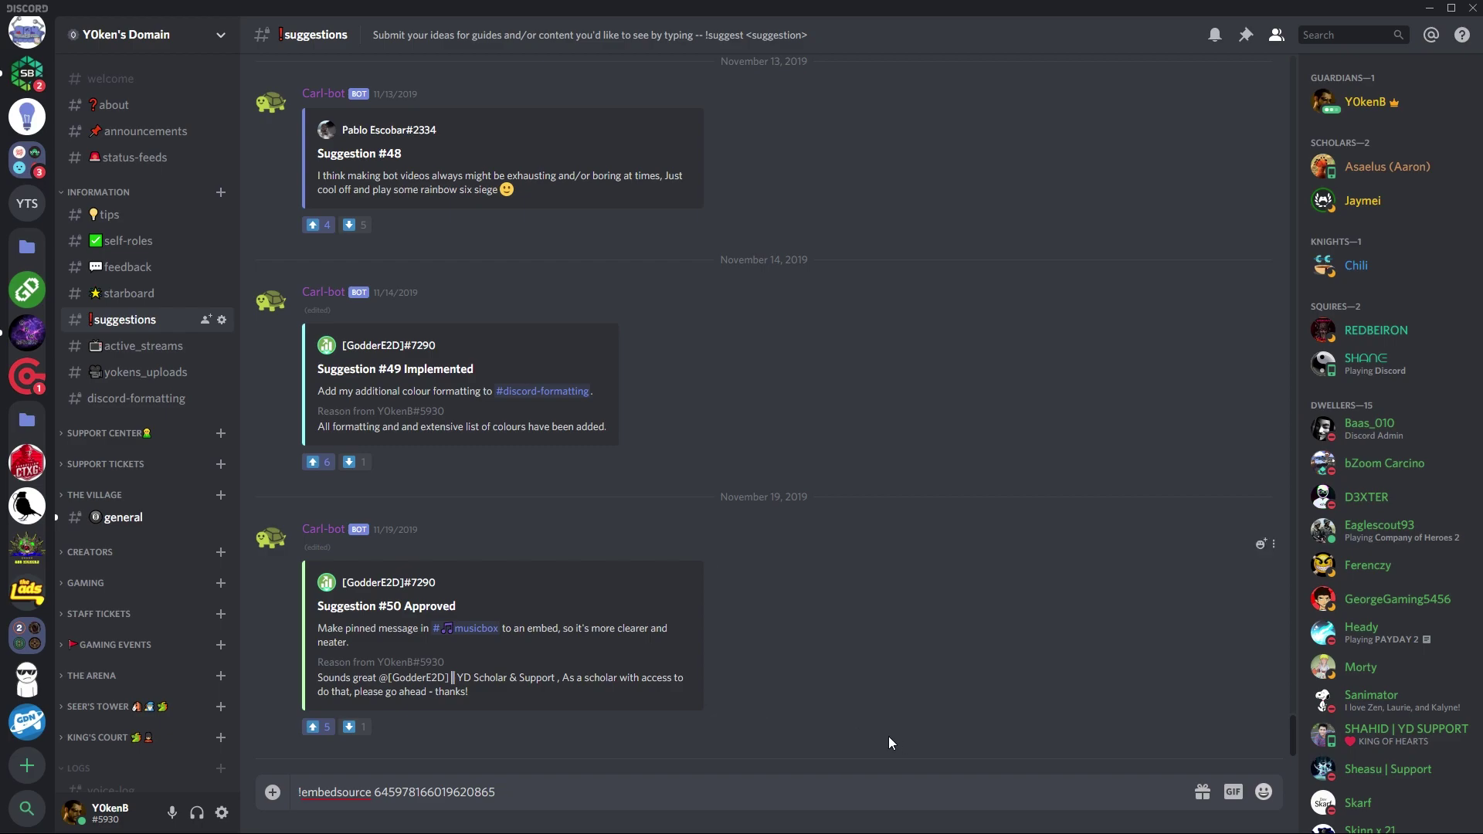
pyautogui.write('#')
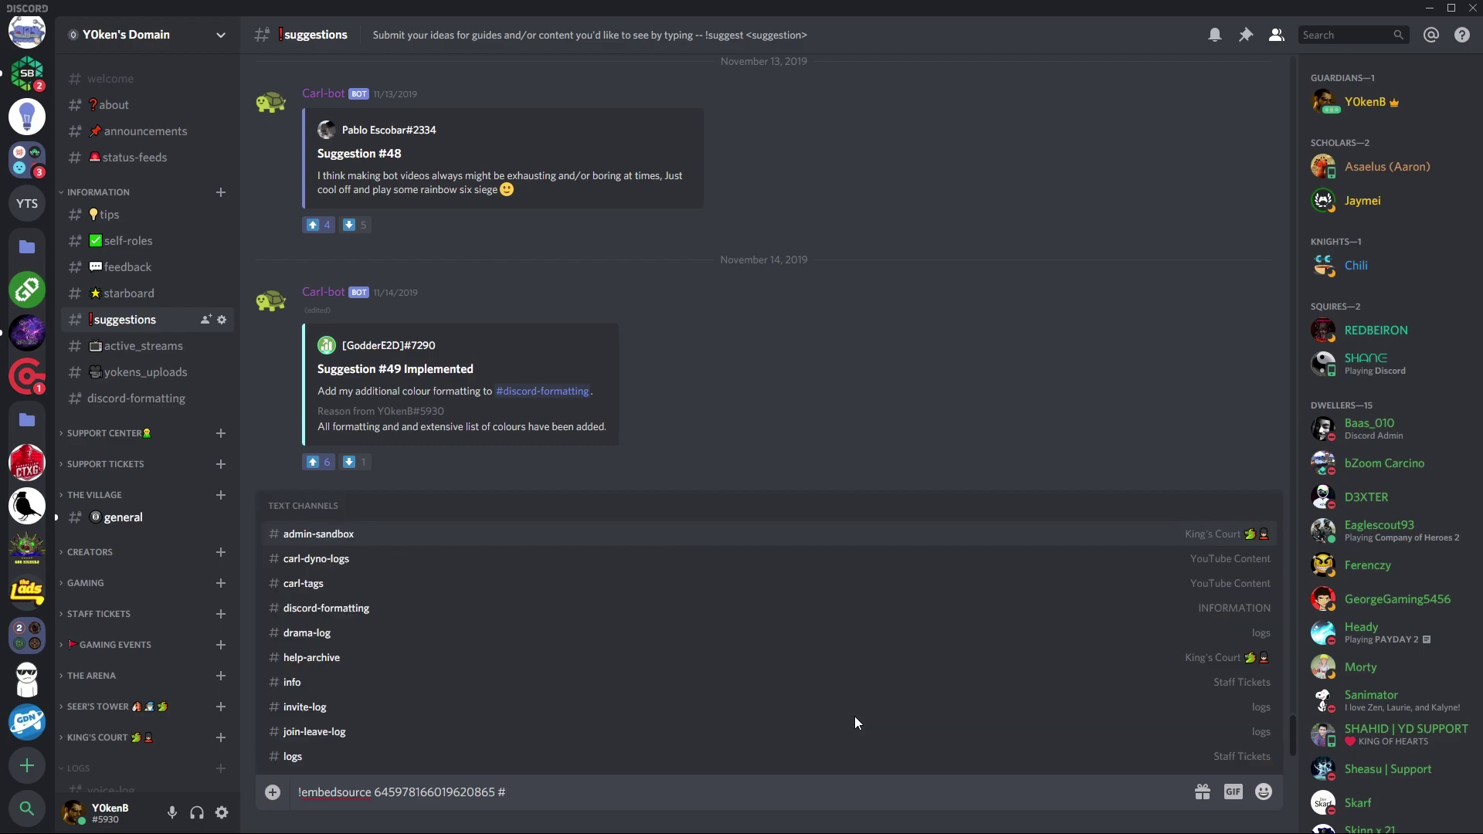
pyautogui.write('❗sugge')
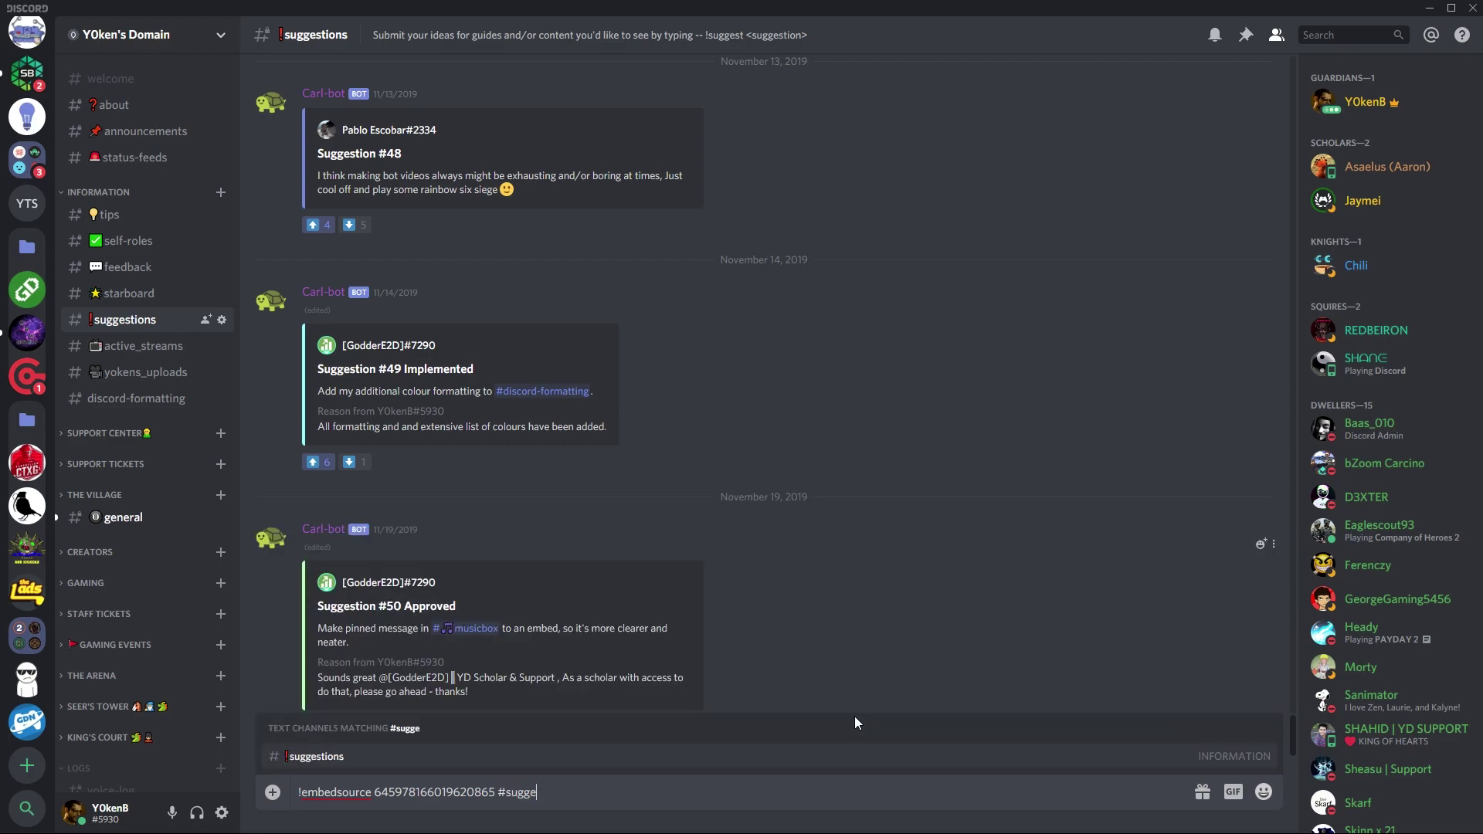
pyautogui.press('Tab')
pyautogui.press('Return')
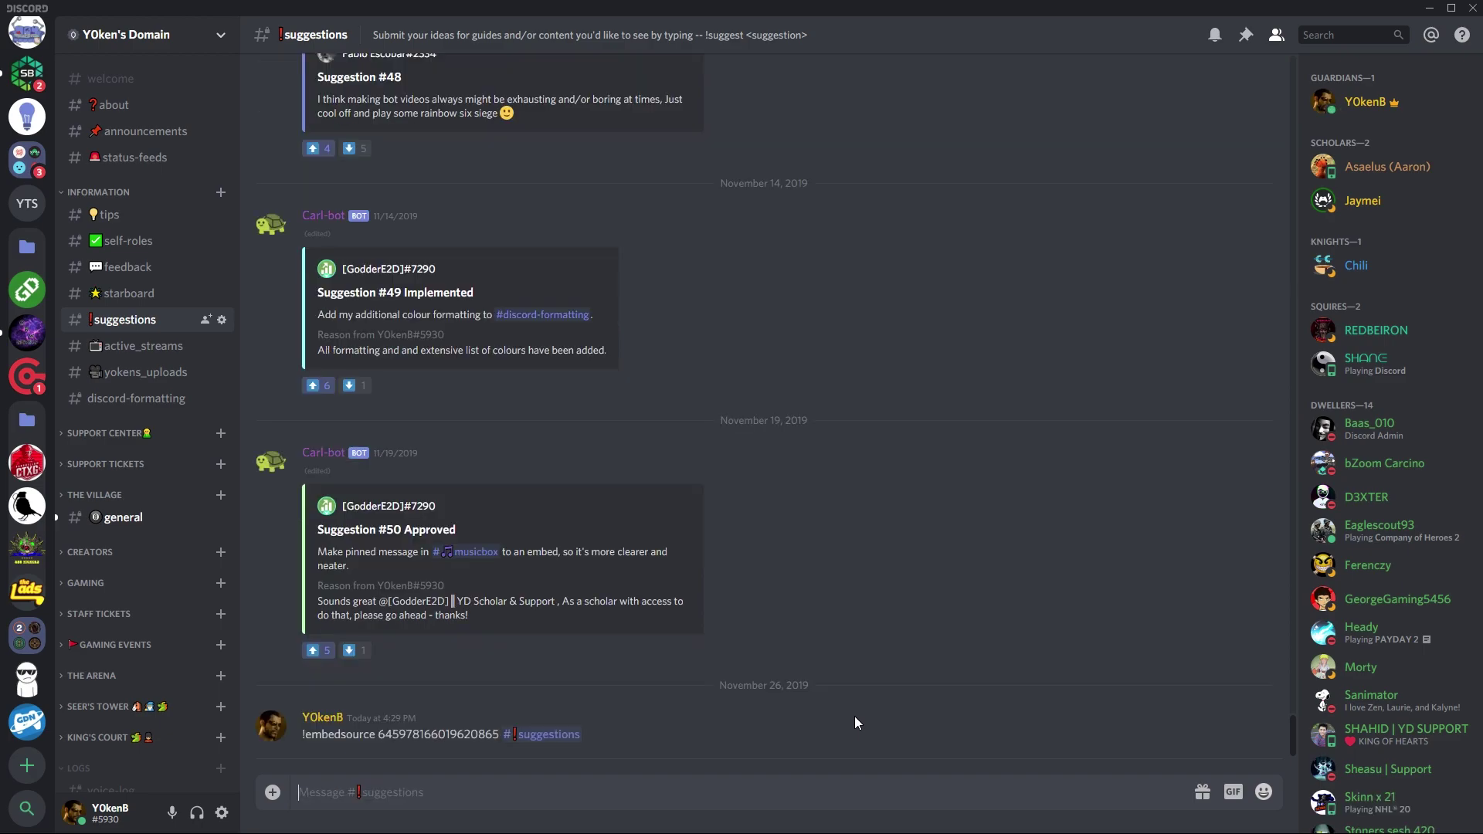
pyautogui.moveTo(498, 521)
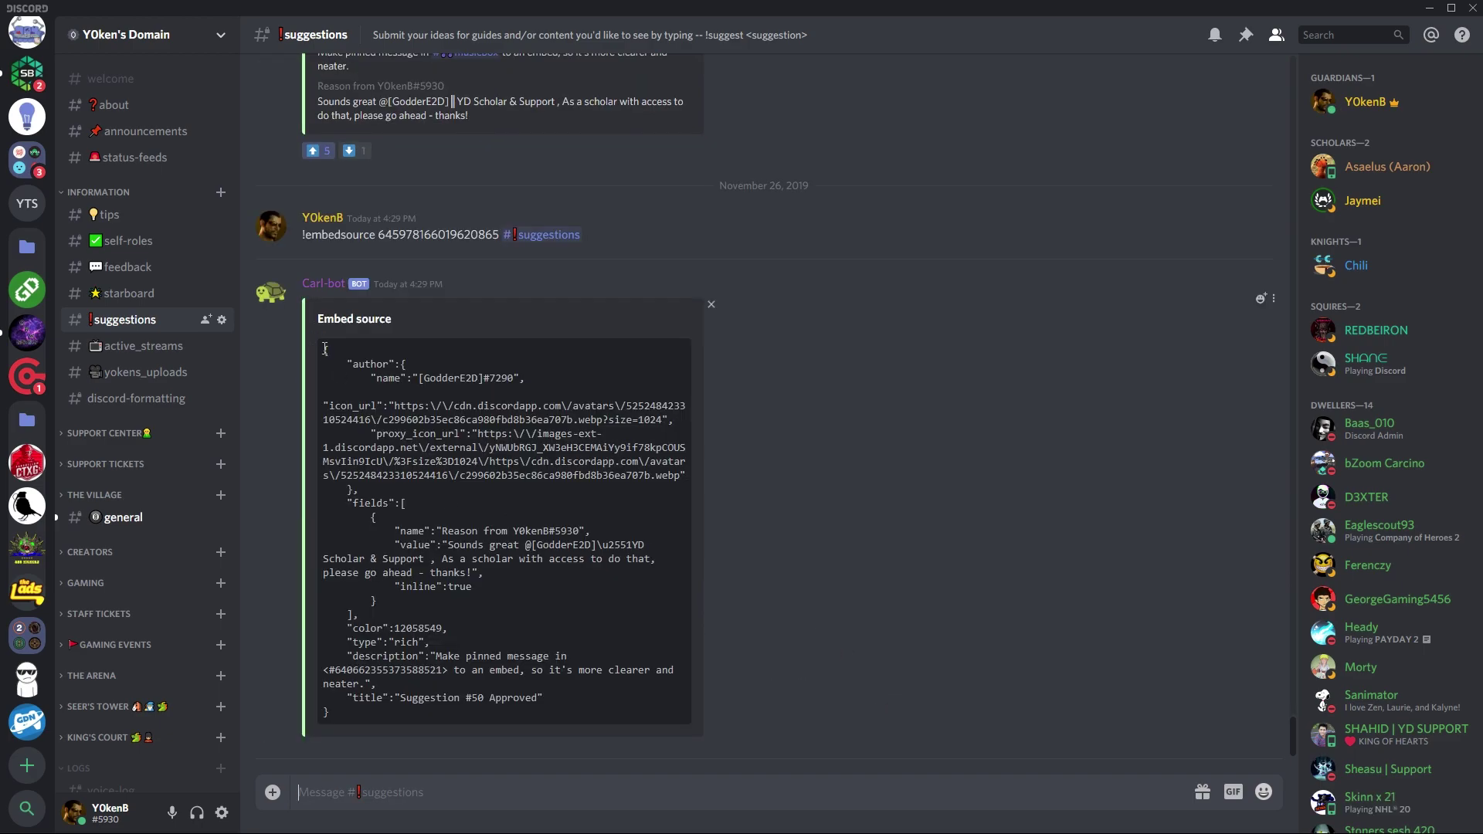
# Step: Select Carl-bot's returned embed JSON, then send '?p 2'
pyautogui.moveTo(324, 350)
pyautogui.mouseDown()
pyautogui.moveTo(398, 647)
pyautogui.moveTo(394, 730)
pyautogui.mouseUp()
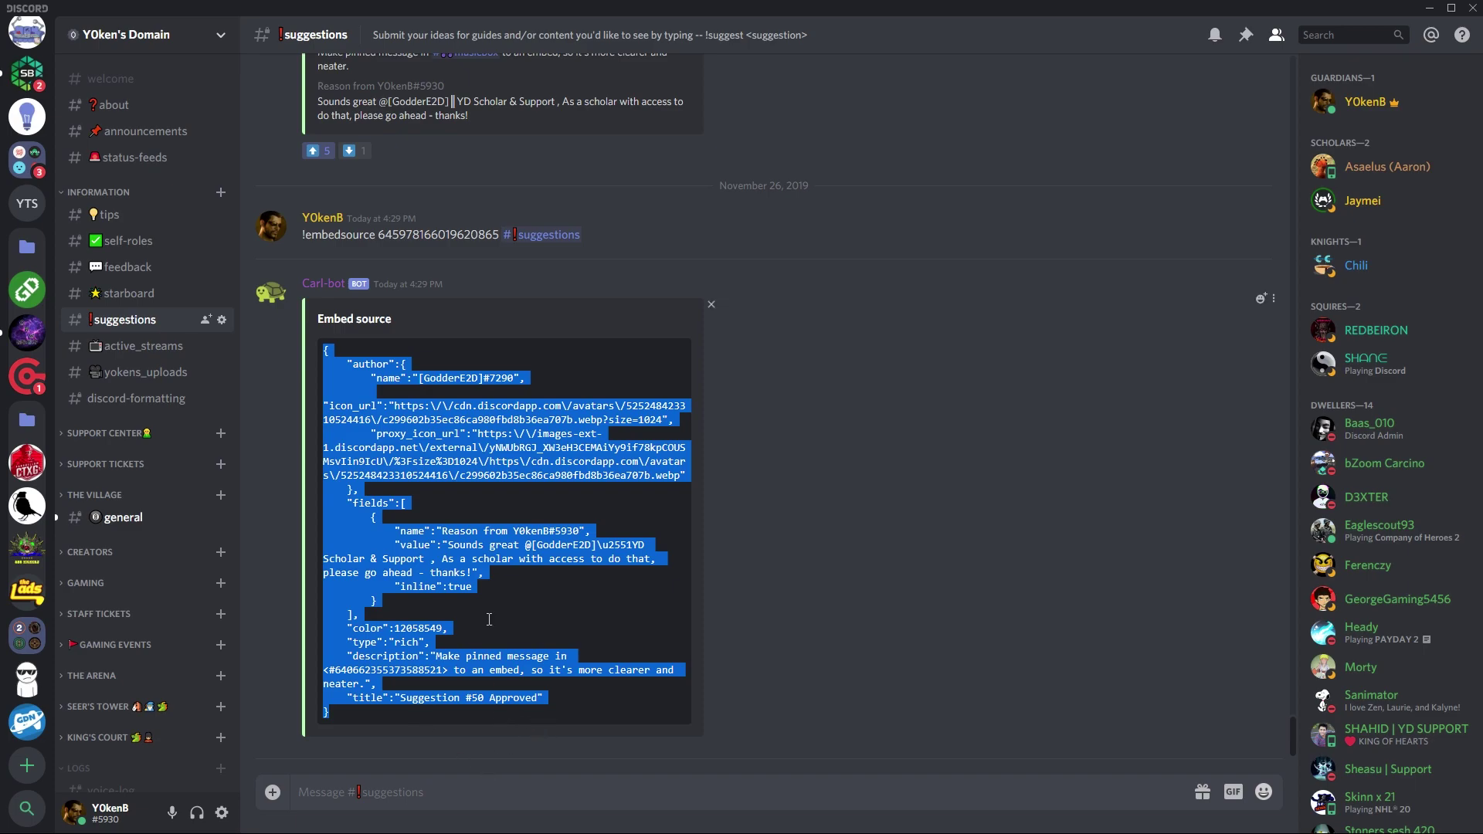
pyautogui.scroll(2, 741, 296)
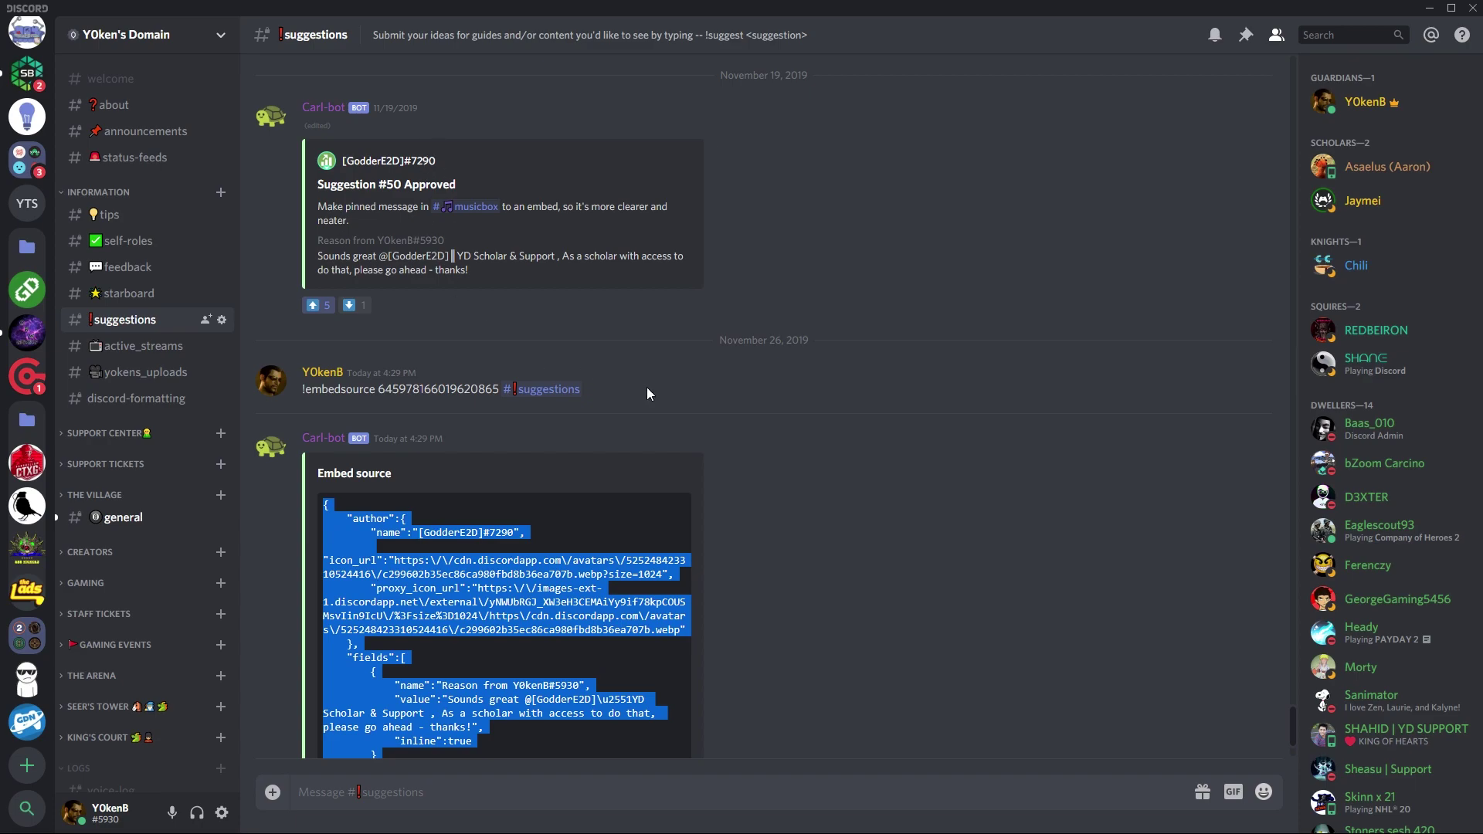
pyautogui.scroll(-2, 784, 341)
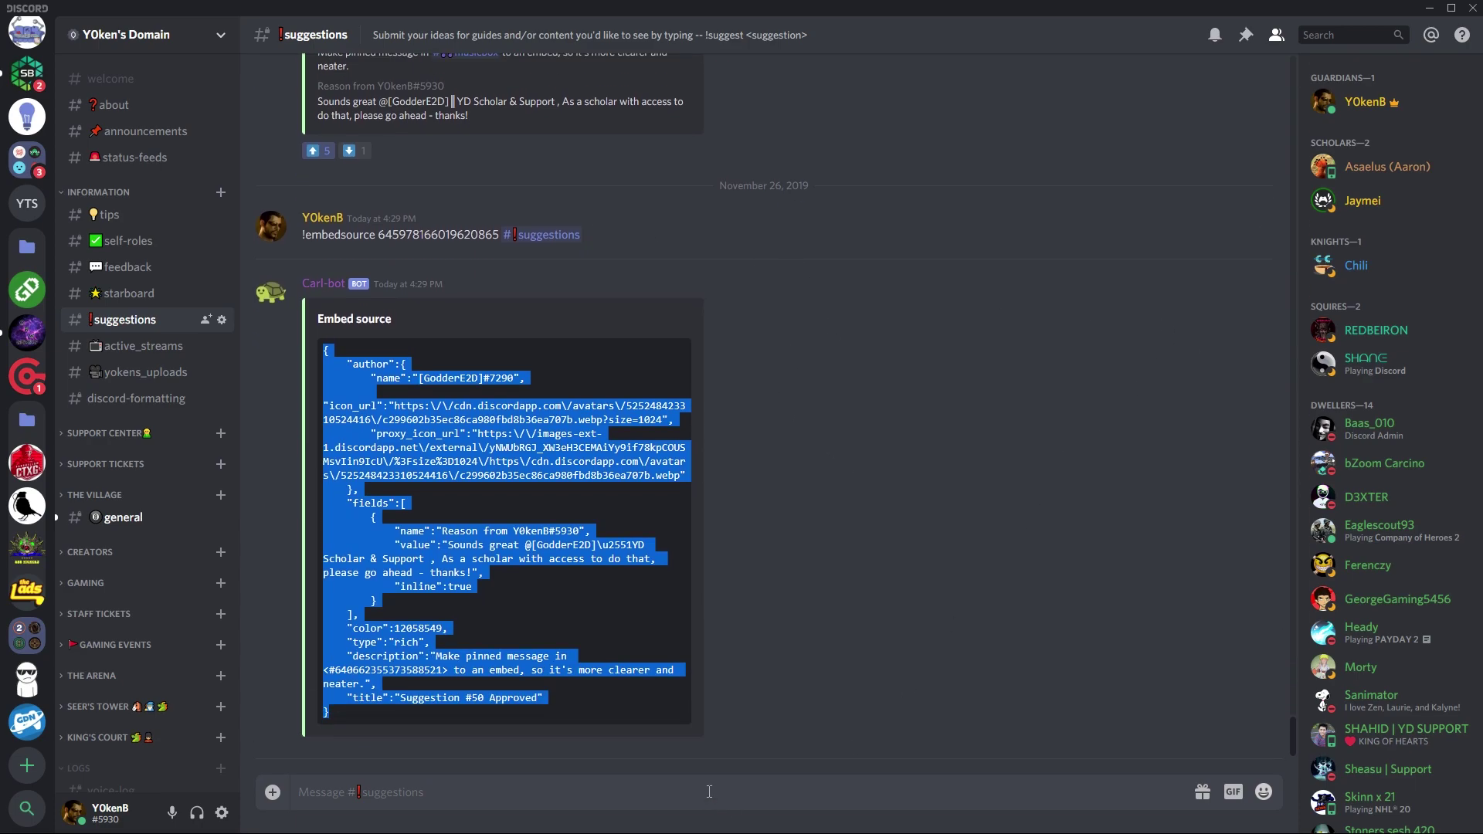
pyautogui.write('?p 2')
pyautogui.press('Return')
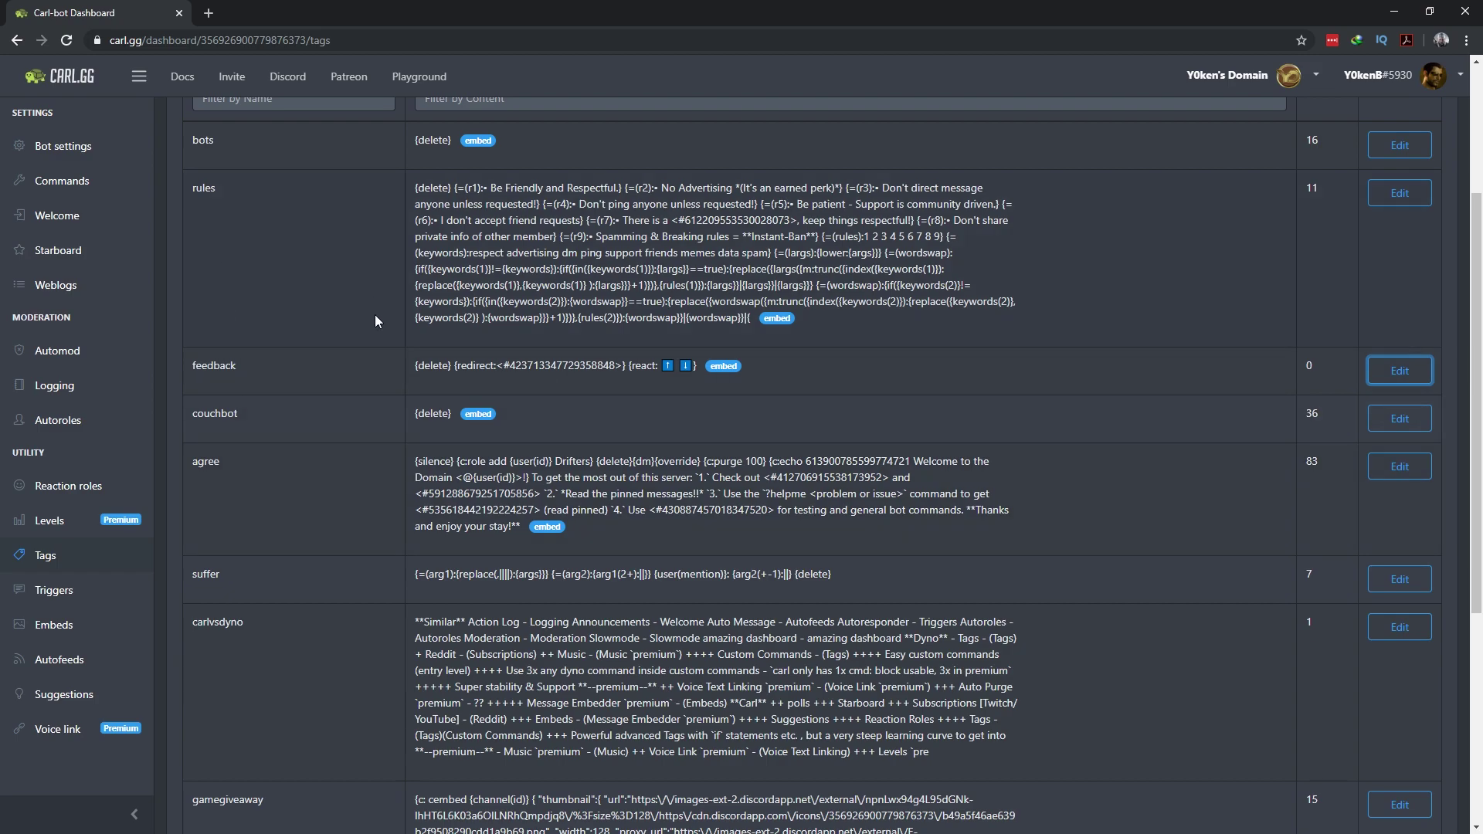
# Step: Start a new tag named newtag with {delete} pasted as its content
pyautogui.scroll(3, 375, 320)
pyautogui.click(234, 179)
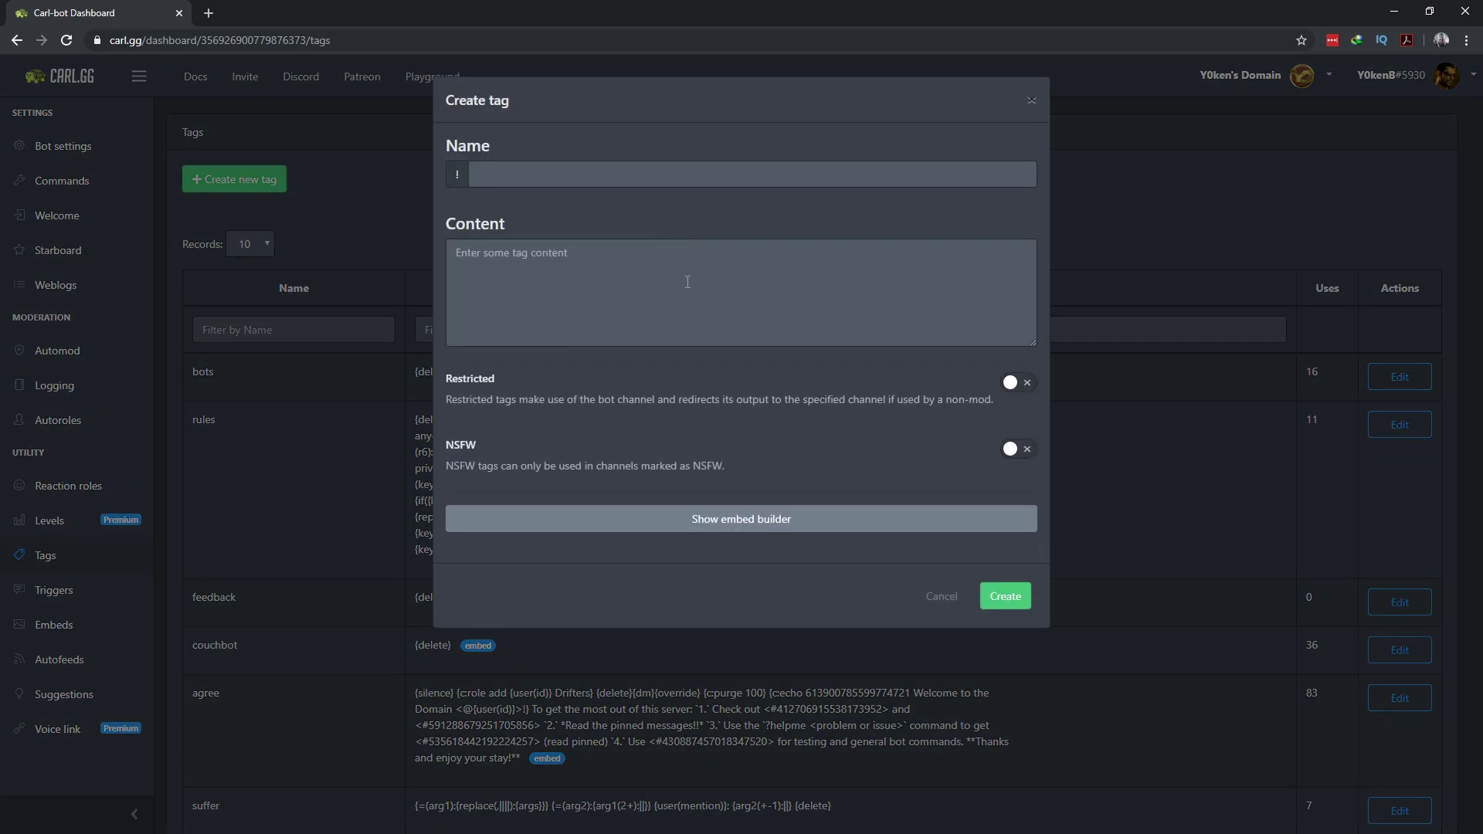
pyautogui.rightClick(687, 282)
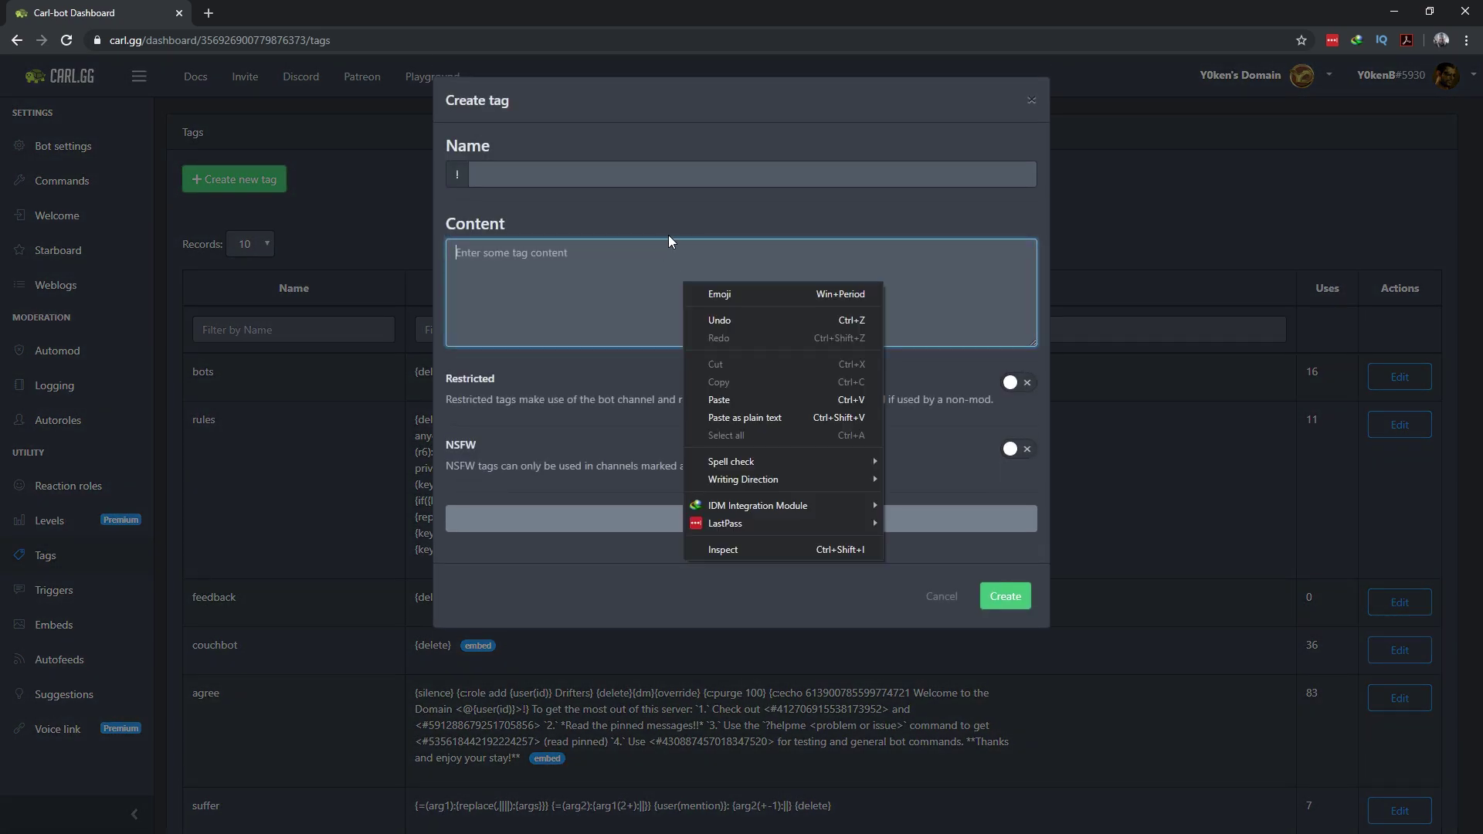
pyautogui.click(704, 179)
pyautogui.write('new')
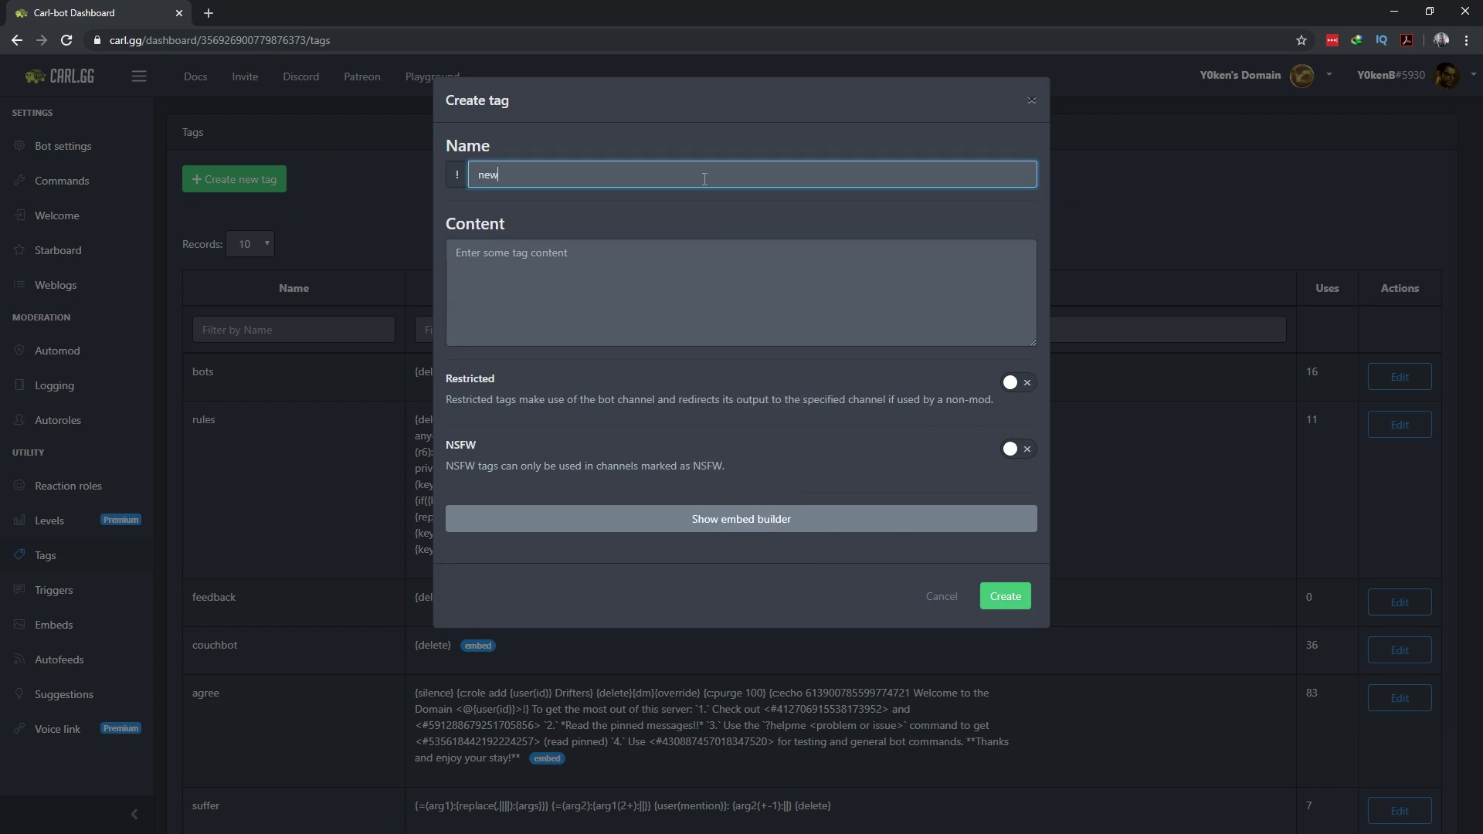
pyautogui.write('tag')
pyautogui.click(514, 265)
pyautogui.write('{delete}')
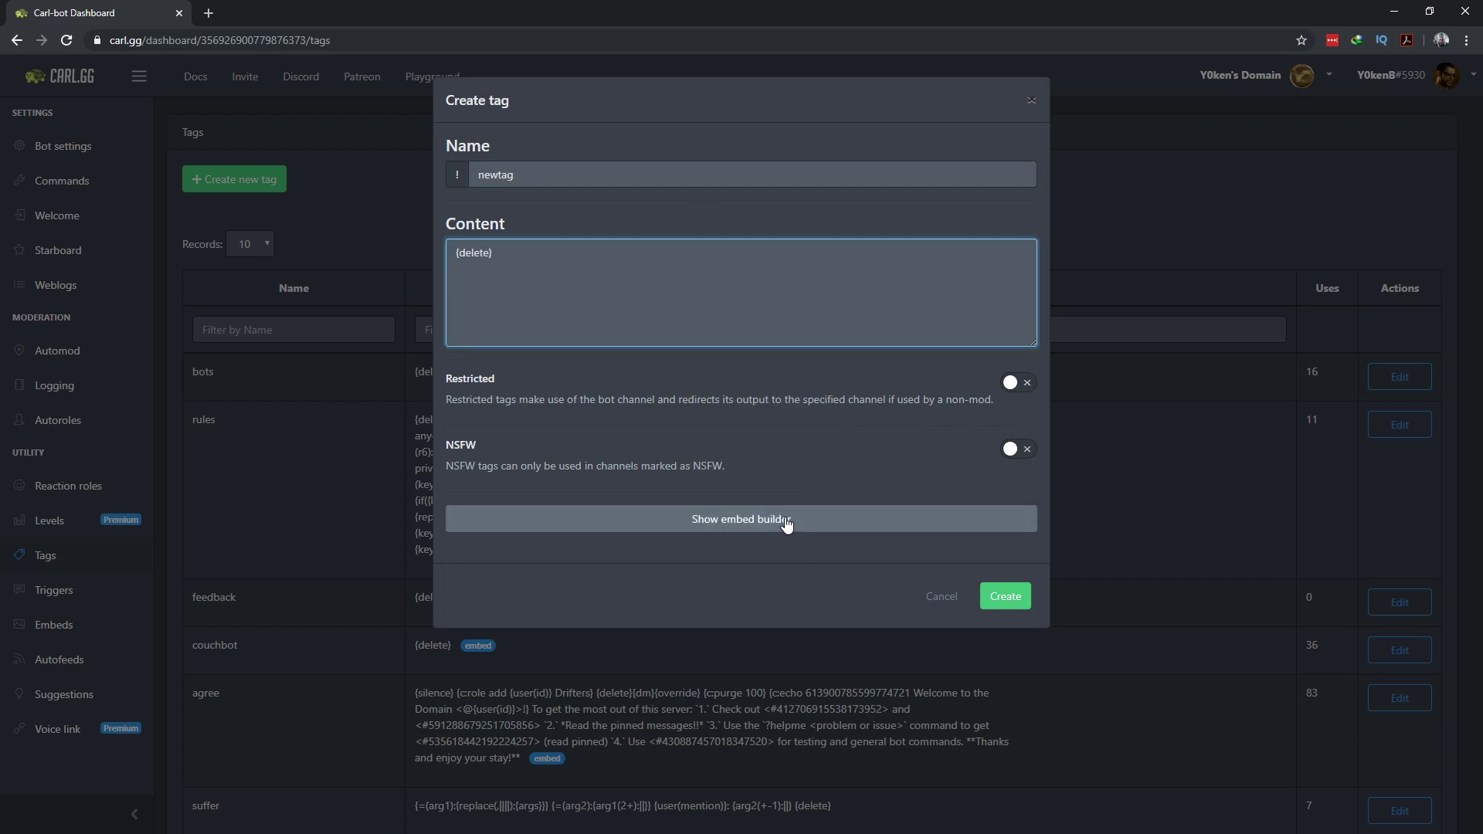
# Step: Import the Suggestion #50 JSON into the tag's embed through the advanced builder
pyautogui.click(746, 530)
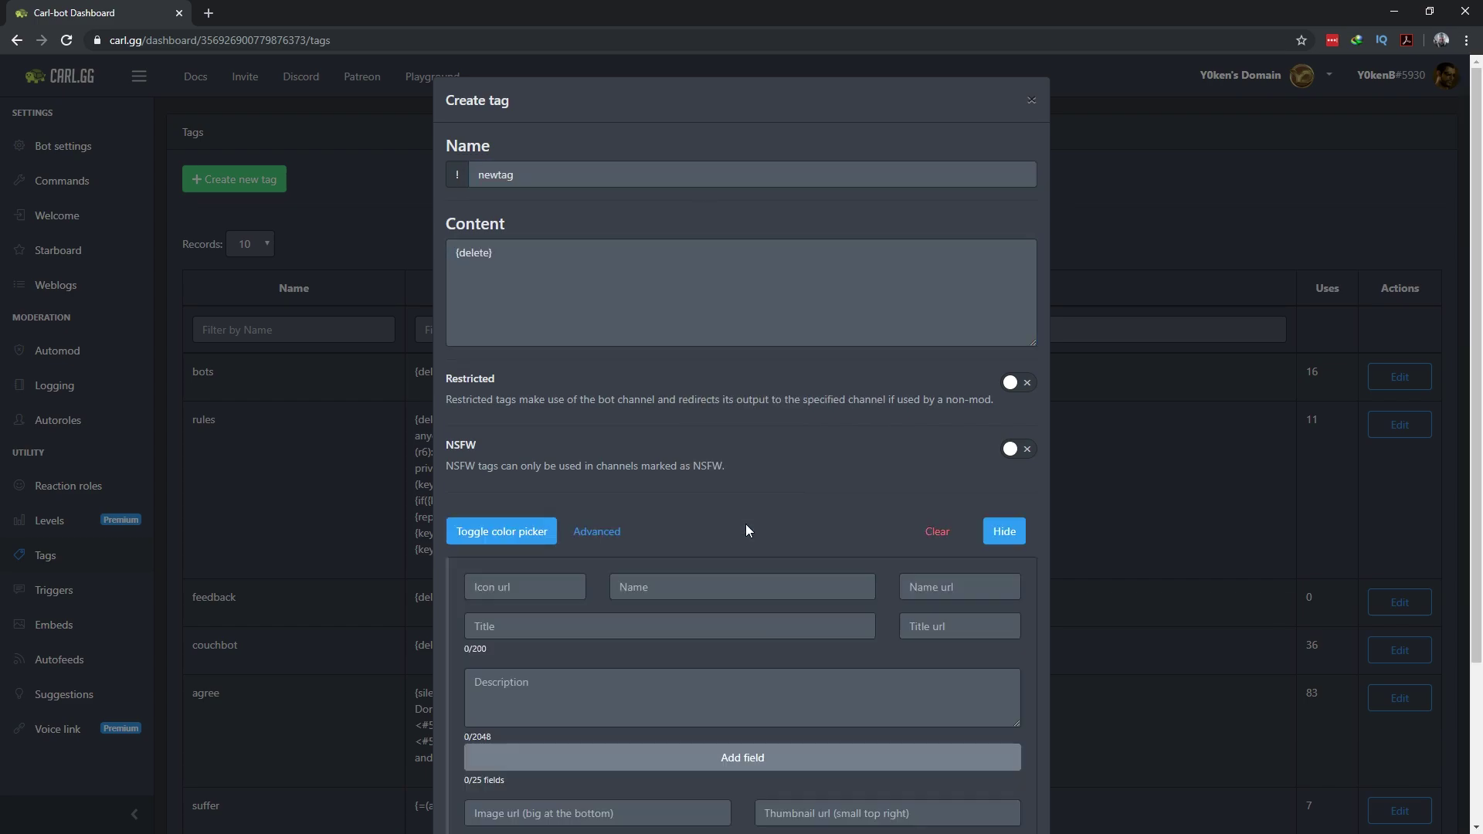
pyautogui.click(599, 535)
pyautogui.click(605, 540)
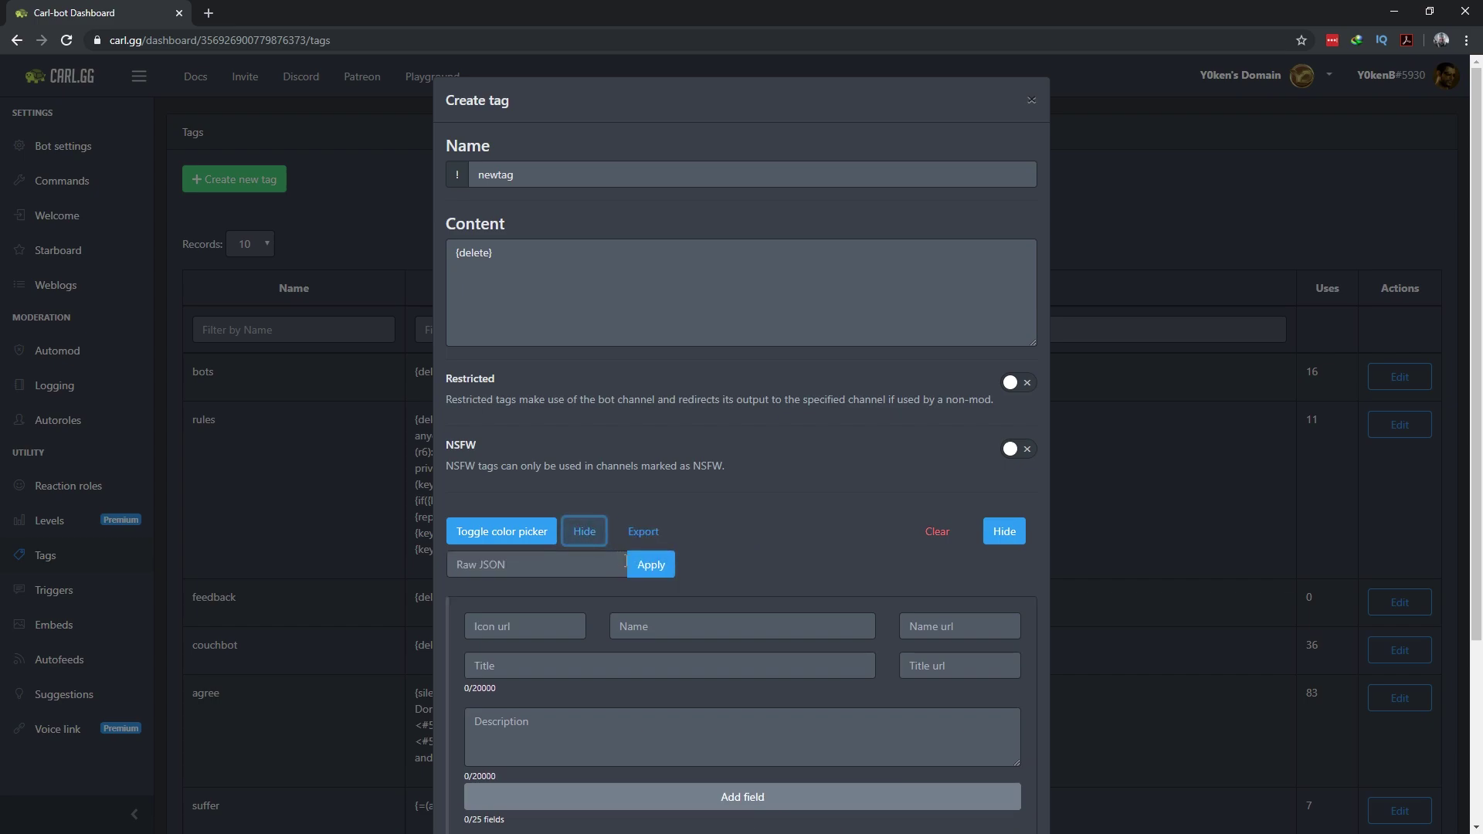
pyautogui.click(536, 574)
pyautogui.hotkey('ctrl', 'v')
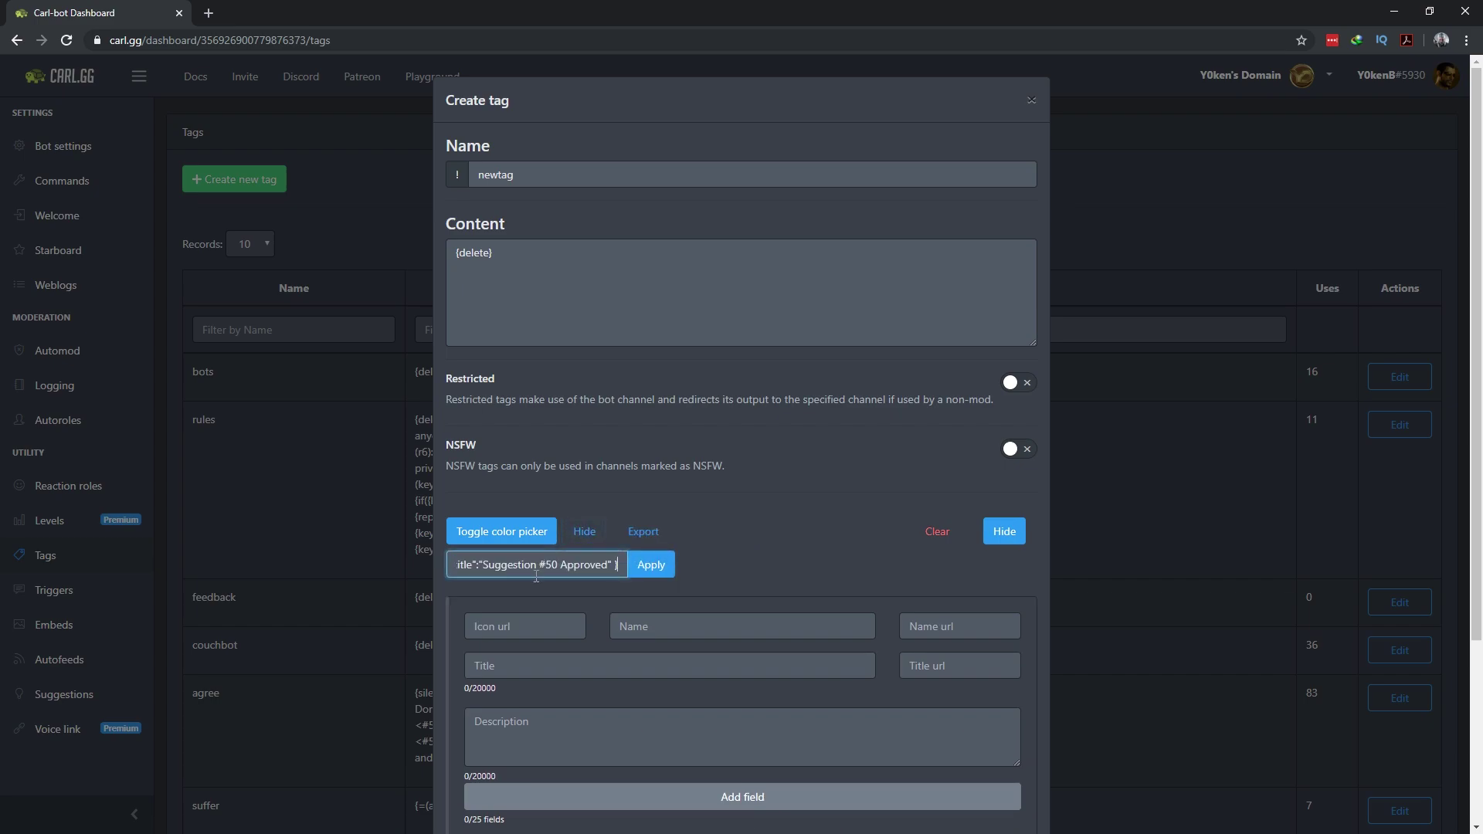
pyautogui.click(651, 564)
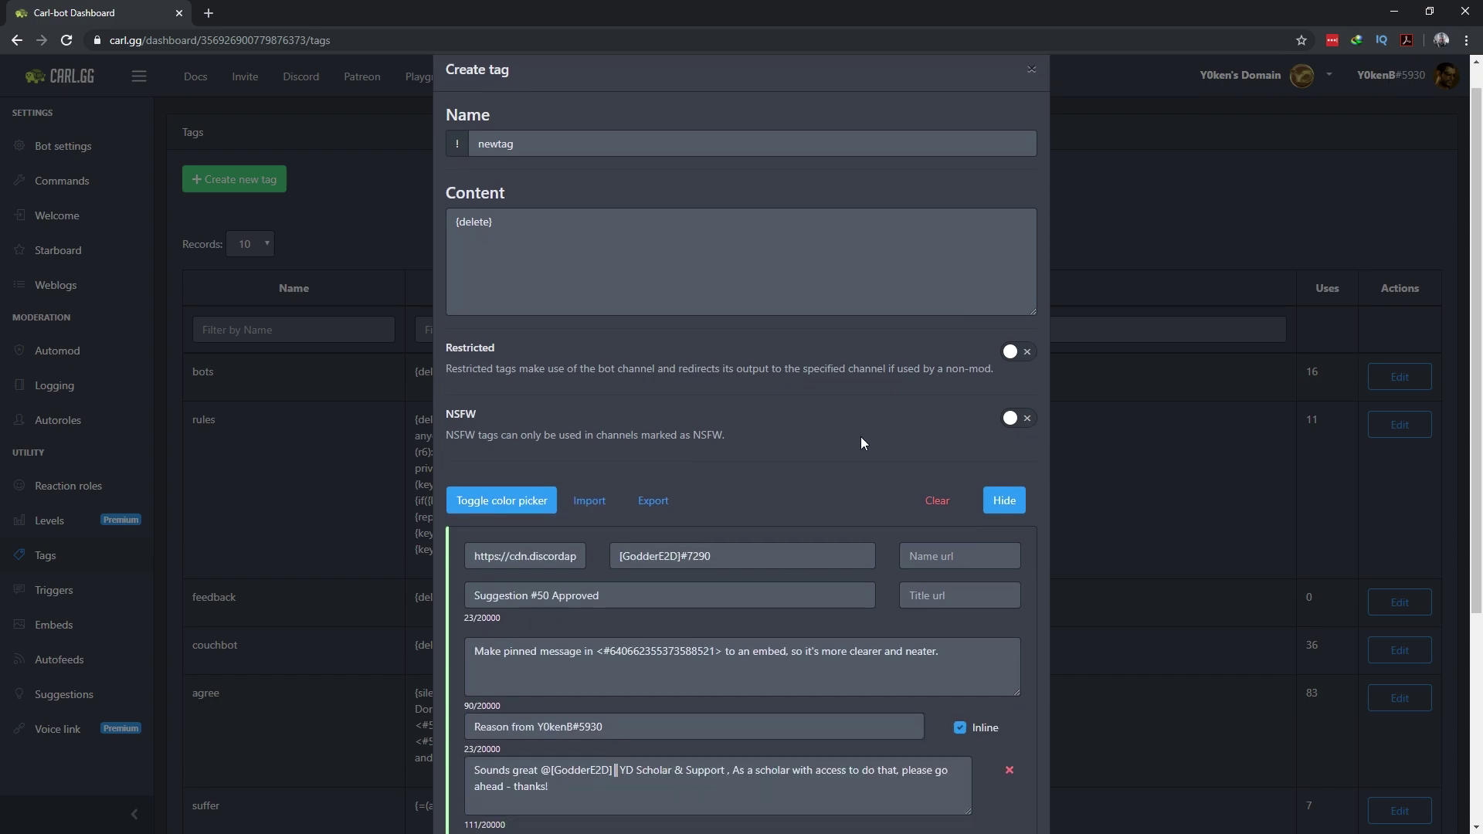
# Step: Set embed icon {user(avatar)}, name {user(name)}, title 'NewThing #{uses}', description {args}, and create it
pyautogui.scroll(-3, 857, 432)
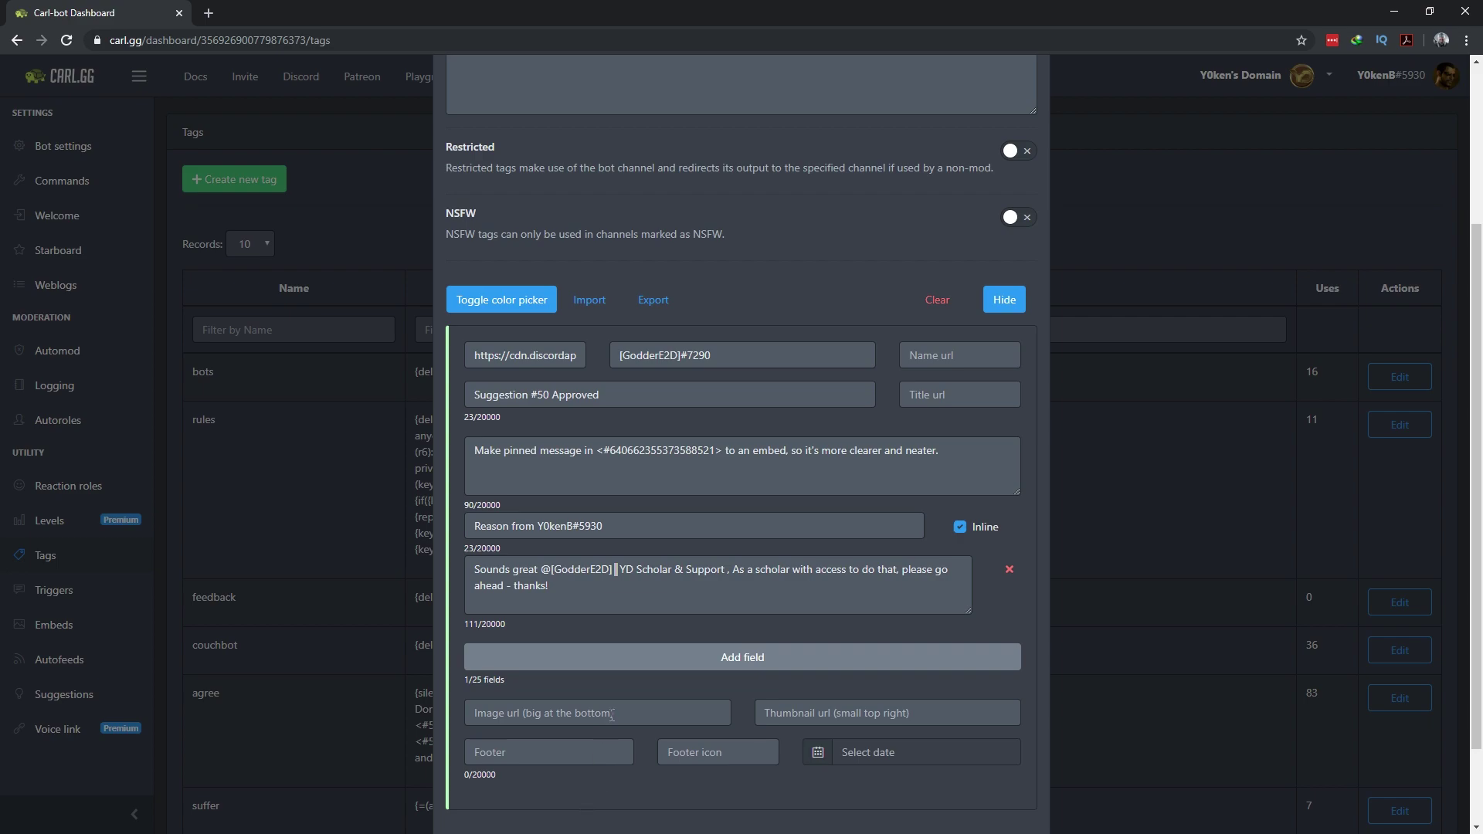
pyautogui.scroll(-1, 611, 714)
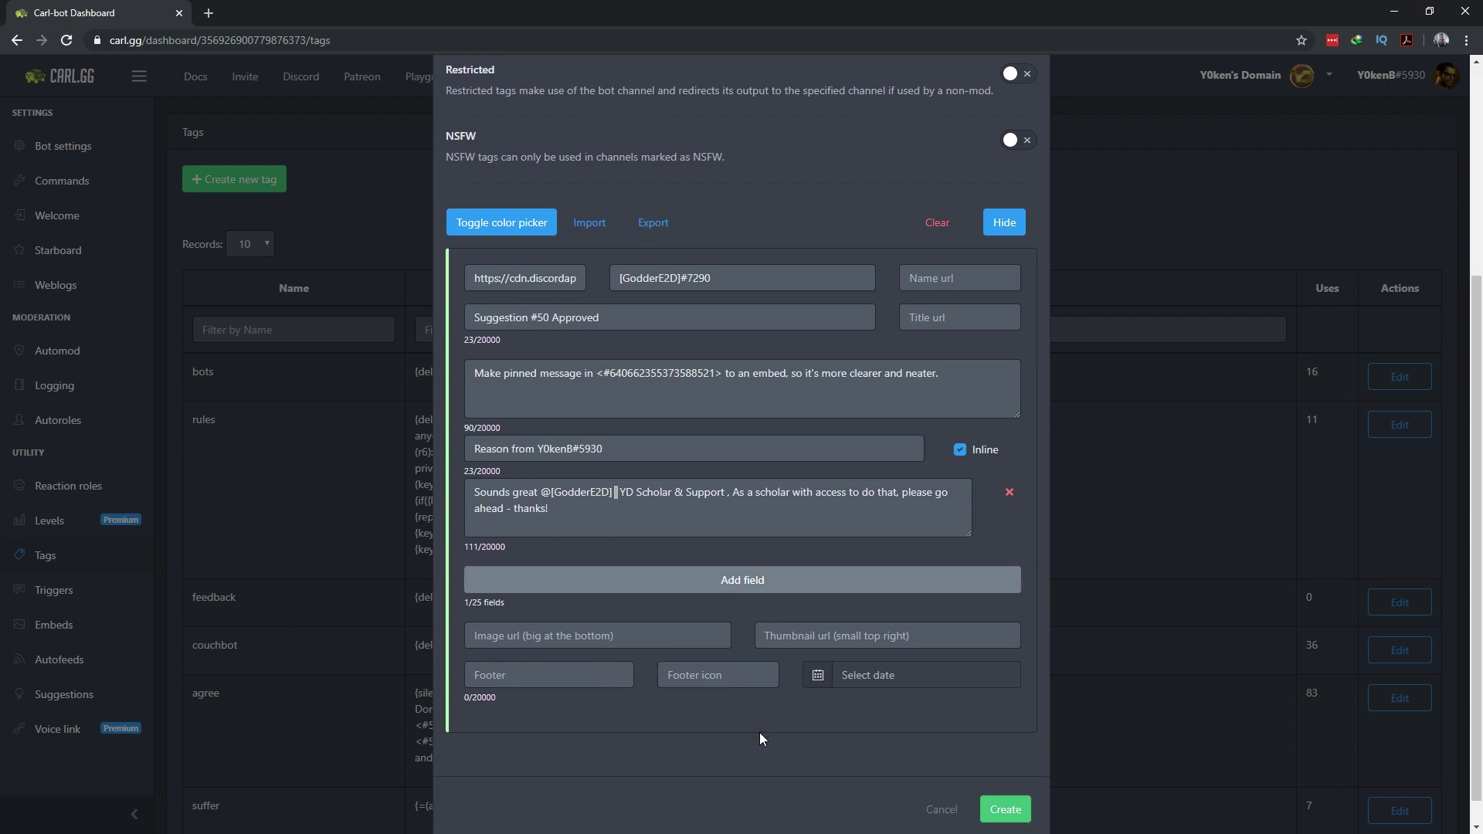
pyautogui.tripleClick(525, 278)
pyautogui.write('{user')
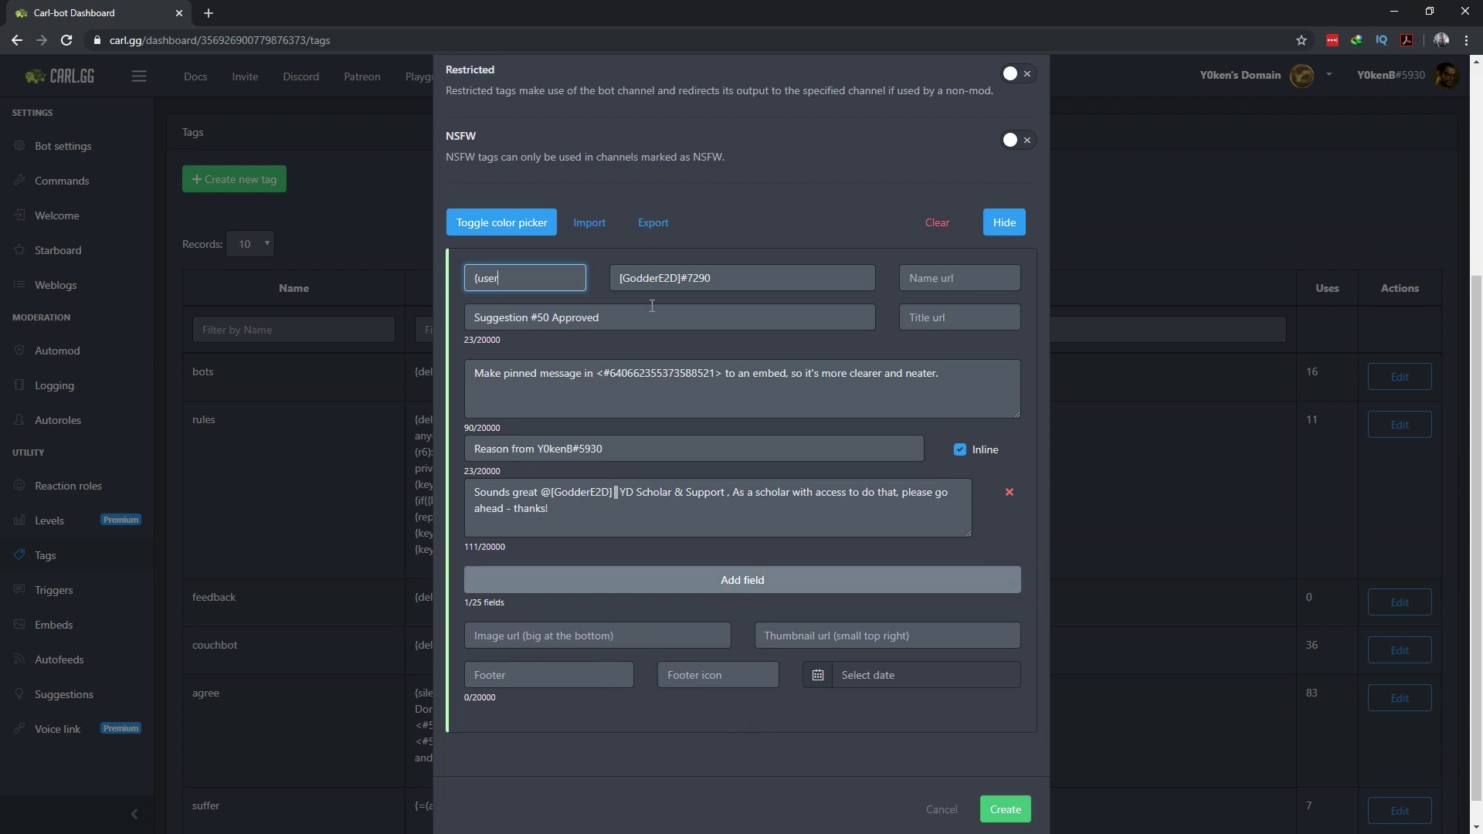
pyautogui.write('(avatar)}')
pyautogui.press('Tab')
pyautogui.write('{user(')
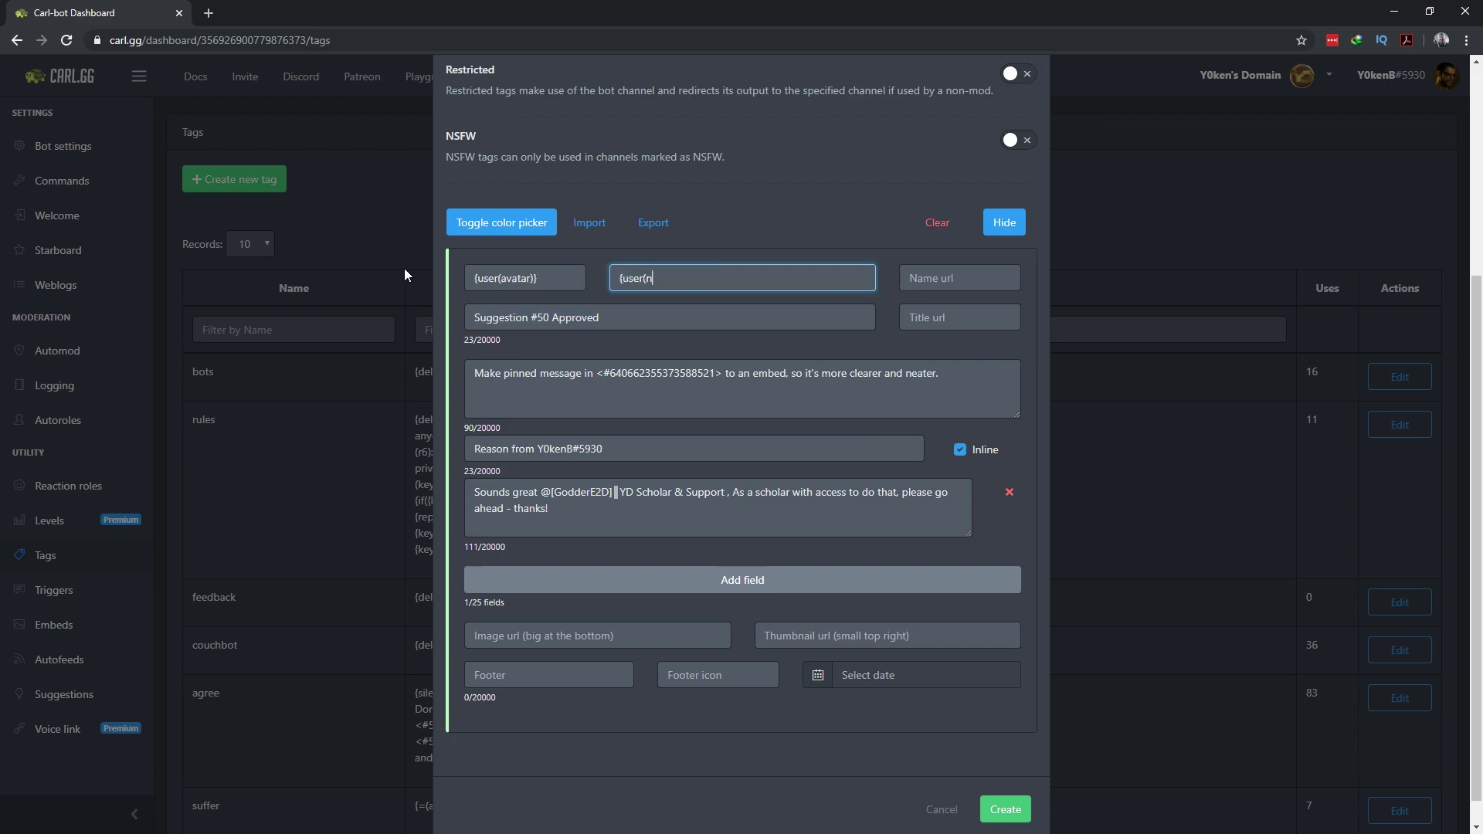
pyautogui.write('name)}')
pyautogui.press('Tab')
pyautogui.write('NewThing #{uses}')
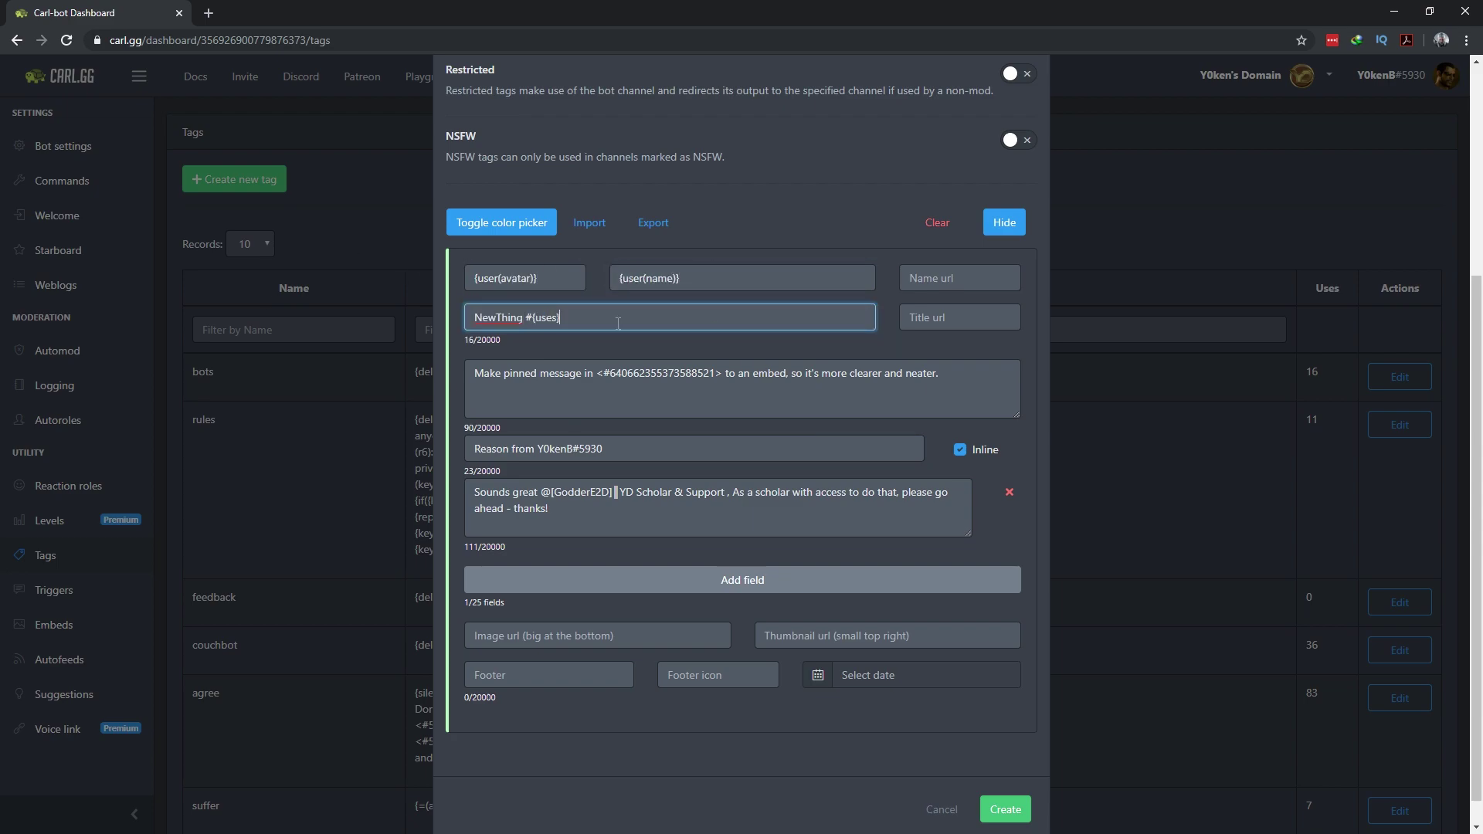
pyautogui.press('Tab')
pyautogui.write('{args}')
pyautogui.click(631, 455)
pyautogui.press('Return')
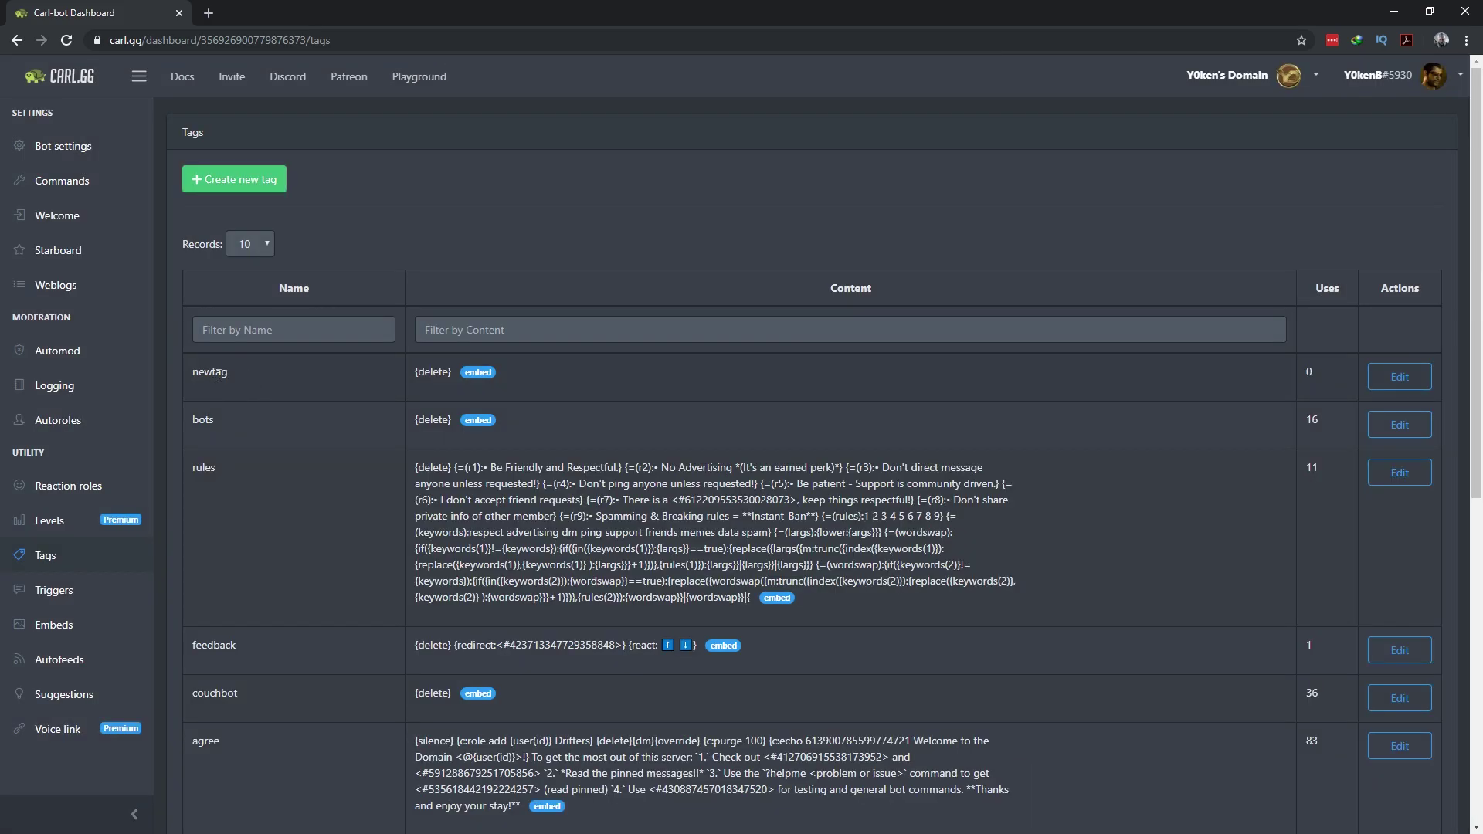
pyautogui.hotkey('alt', 'Tab')
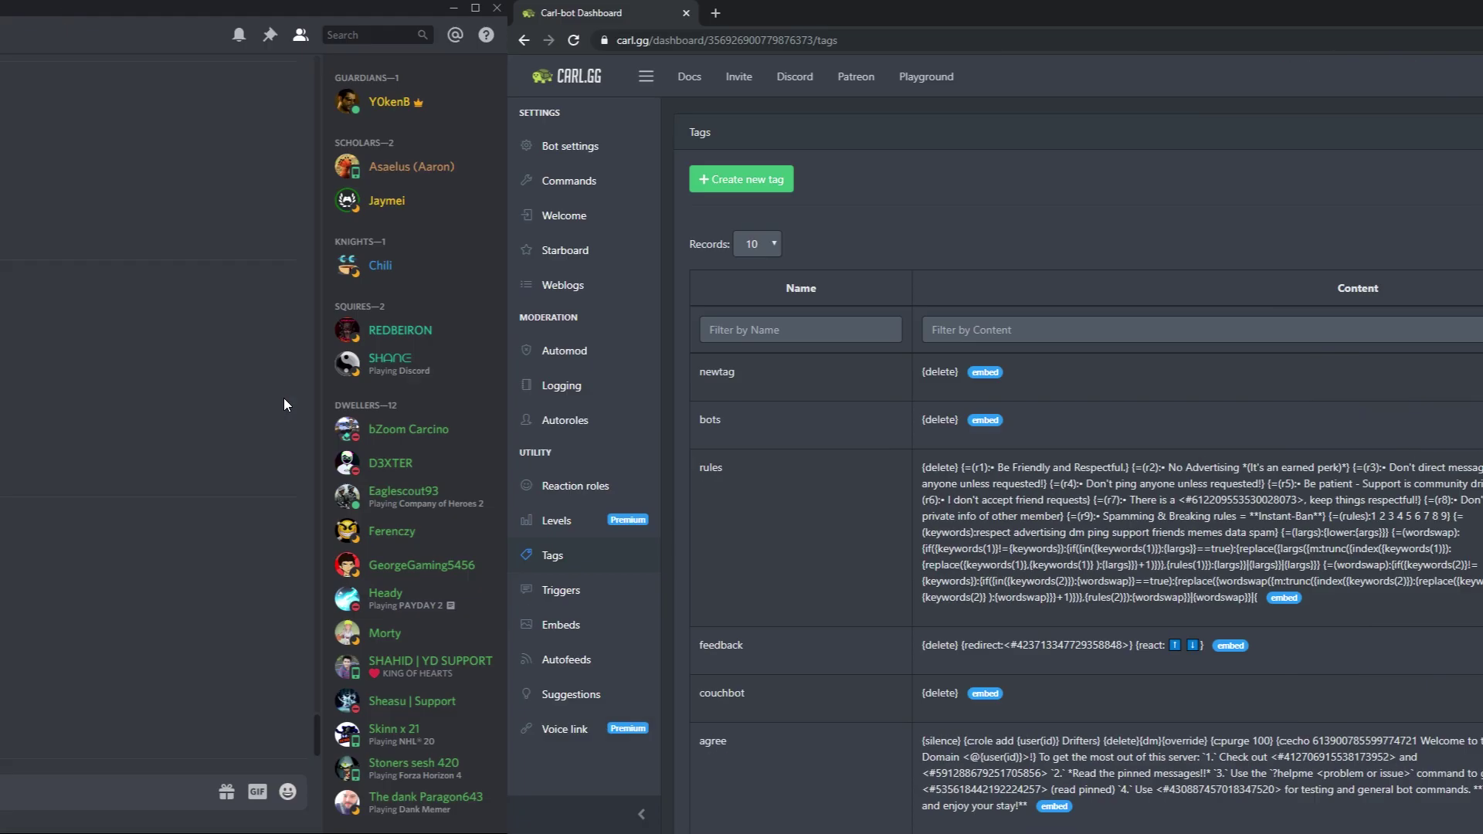
pyautogui.click(192, 734)
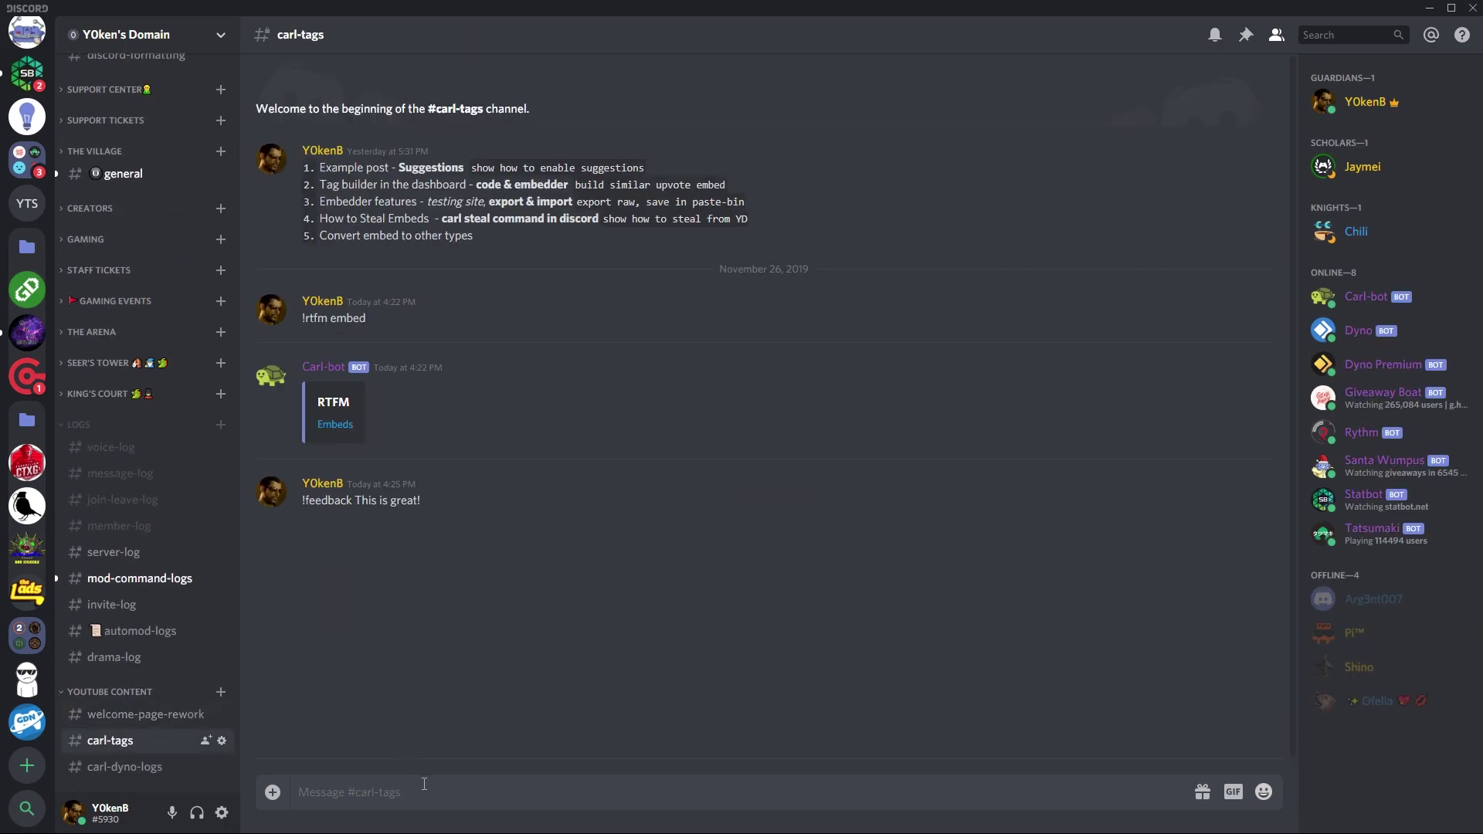
pyautogui.moveTo(317, 219); pyautogui.dragTo(437, 215)
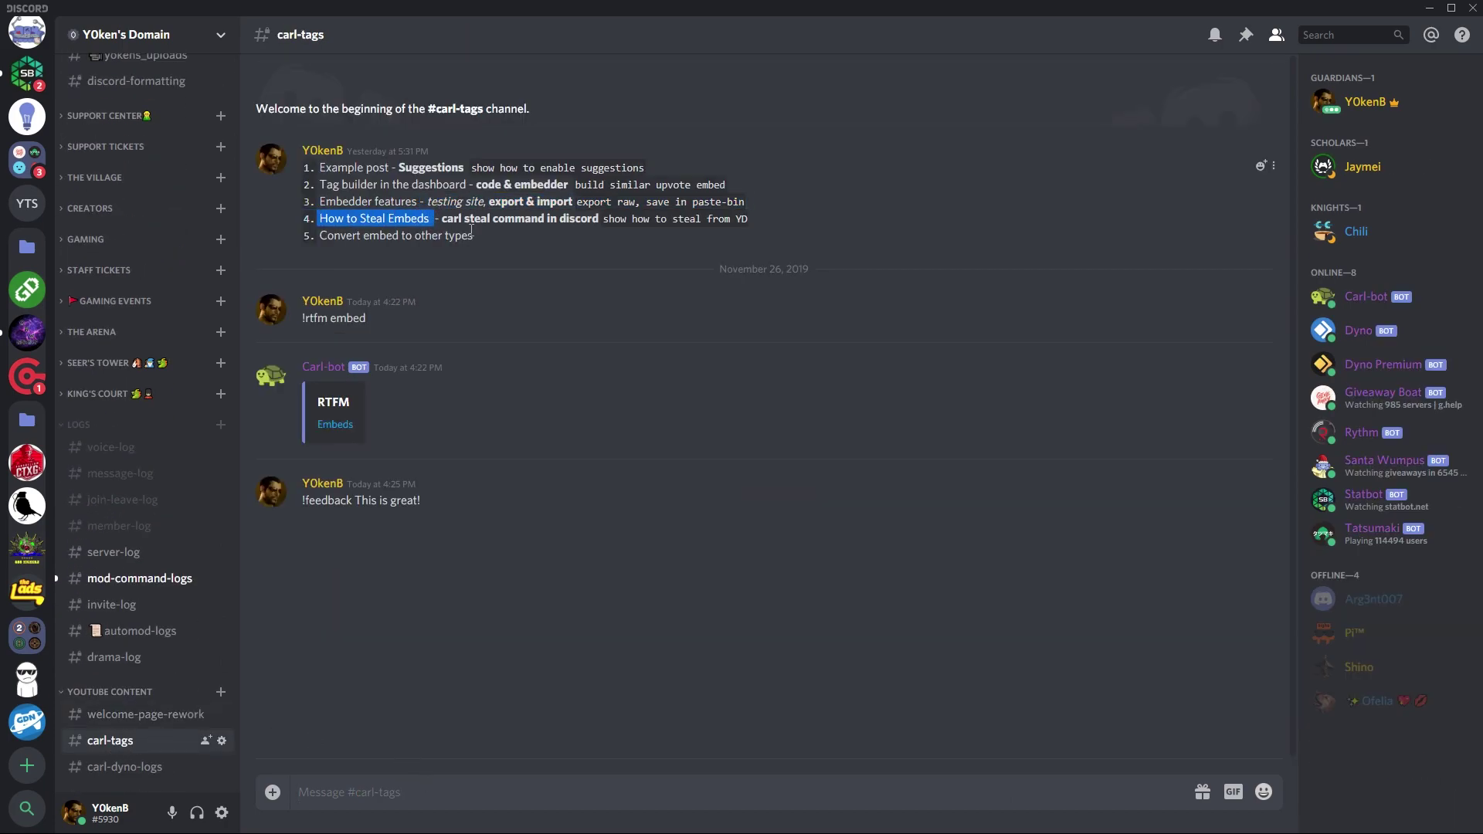
pyautogui.click(779, 226)
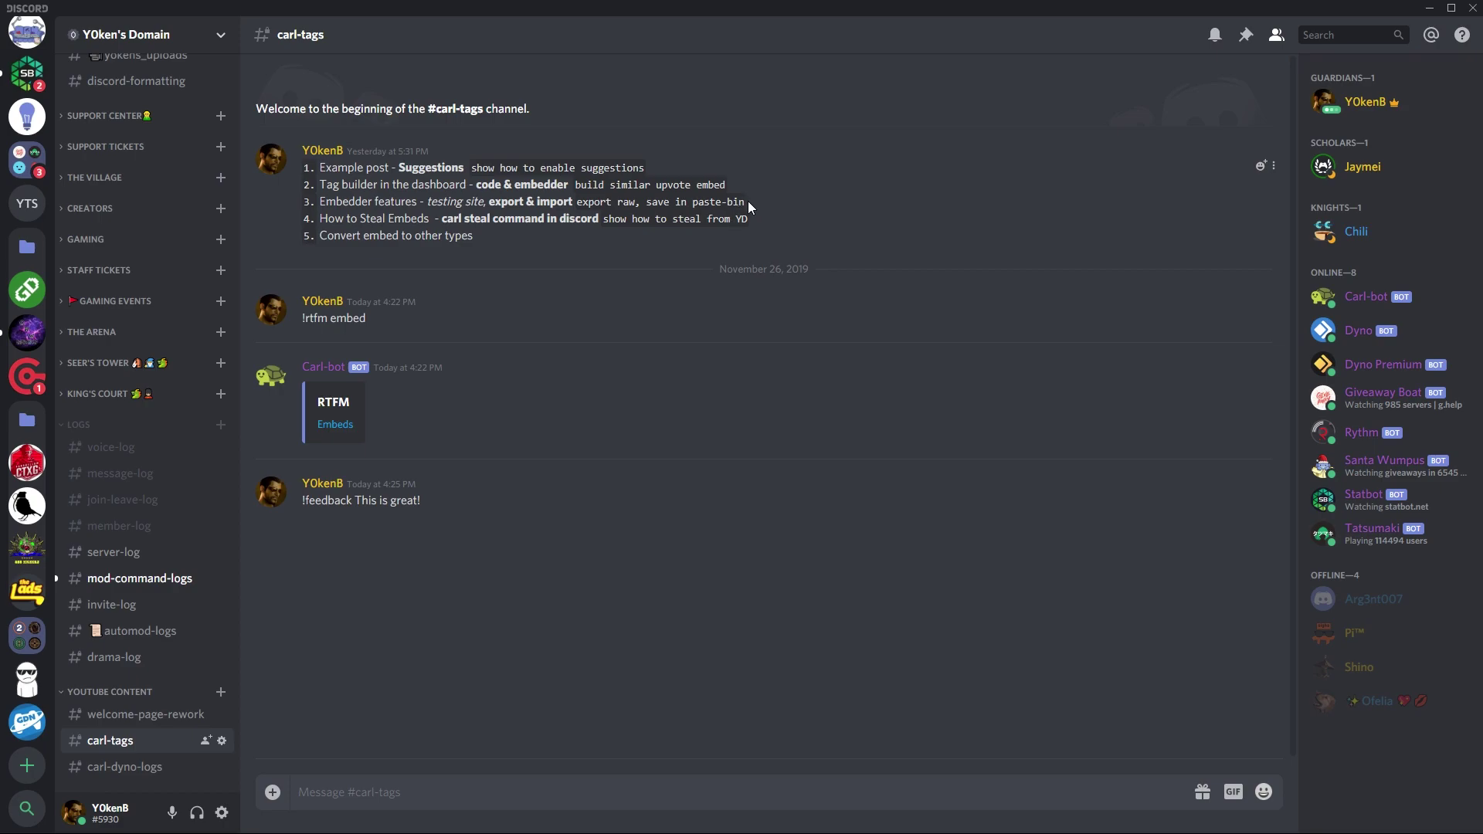
pyautogui.moveTo(440, 218); pyautogui.dragTo(789, 219)
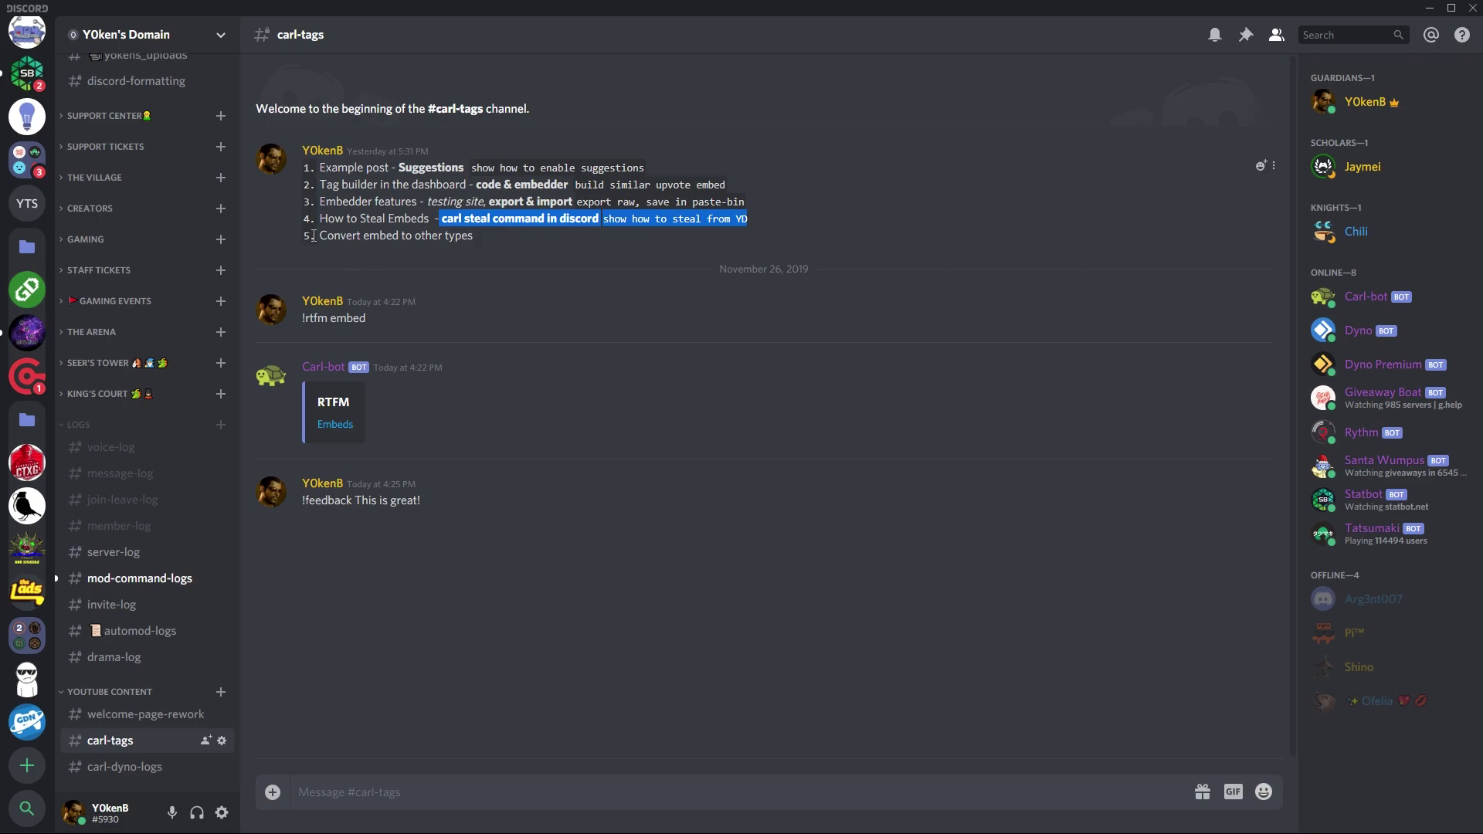
pyautogui.moveTo(314, 235); pyautogui.dragTo(473, 238)
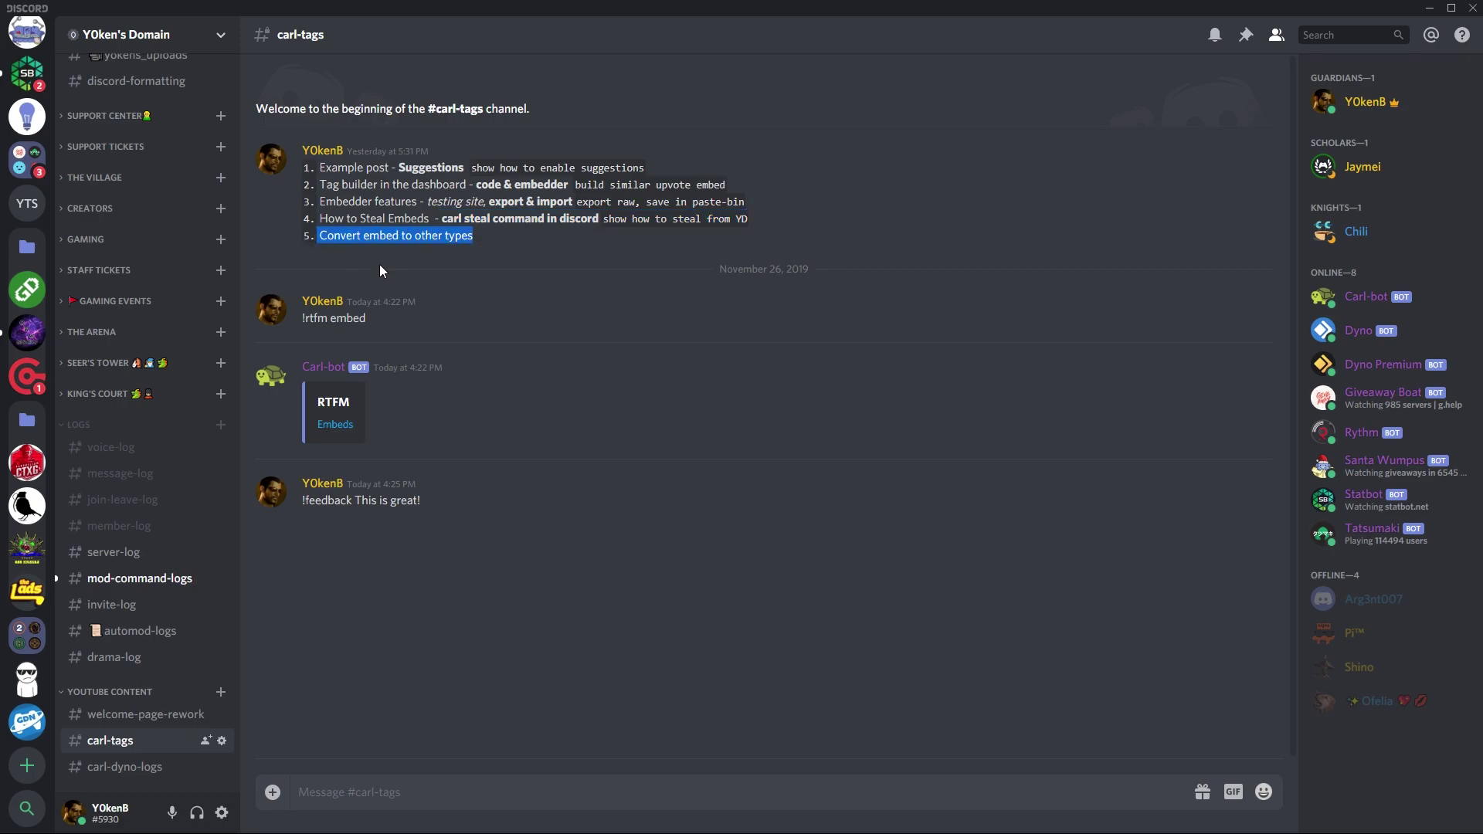
pyautogui.hotkey('alt', 'Tab')
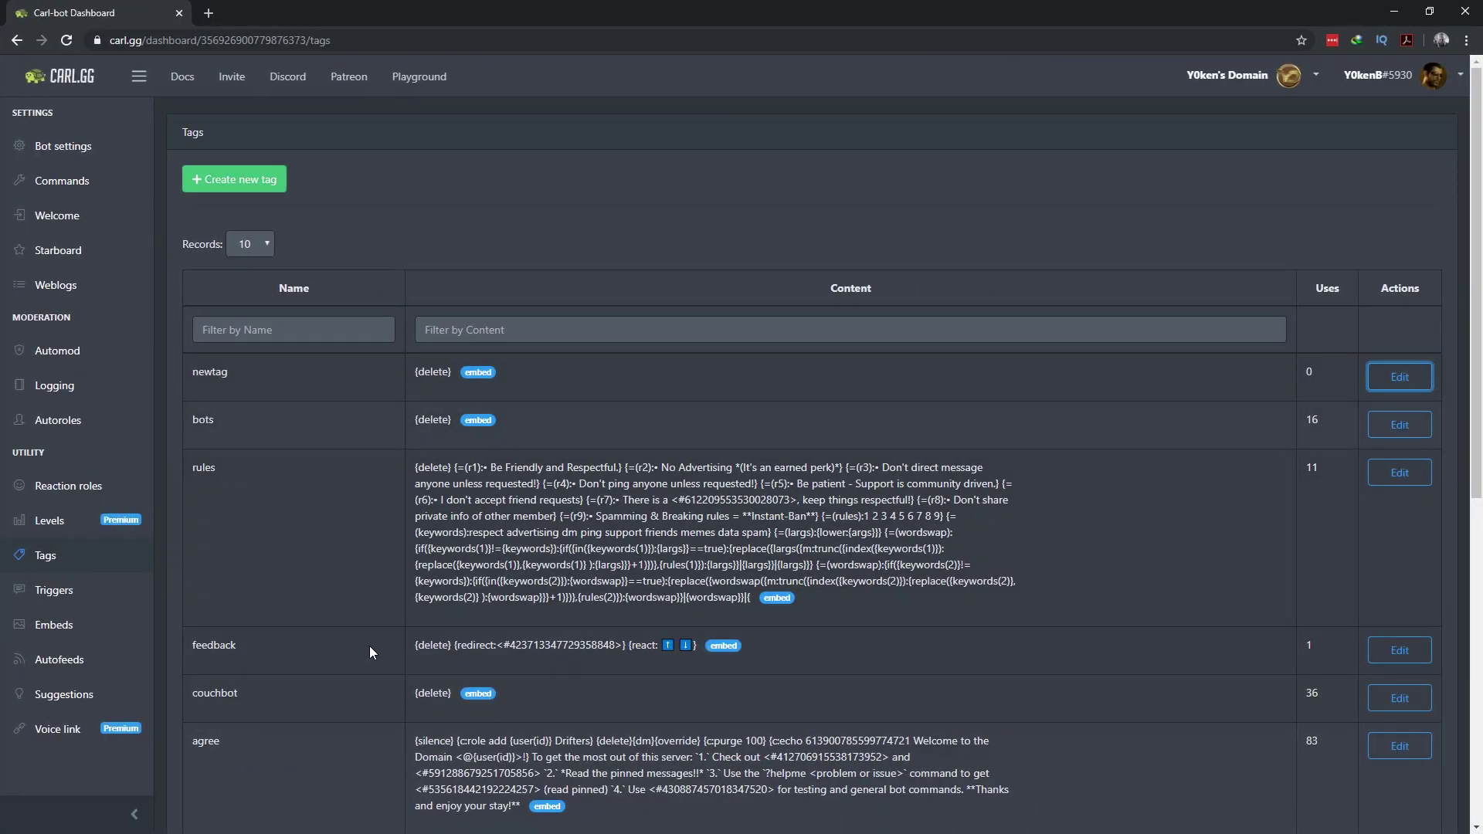
# Step: Reopen the feedback tag and review its embed, selecting the title word Feedback
pyautogui.click(1422, 653)
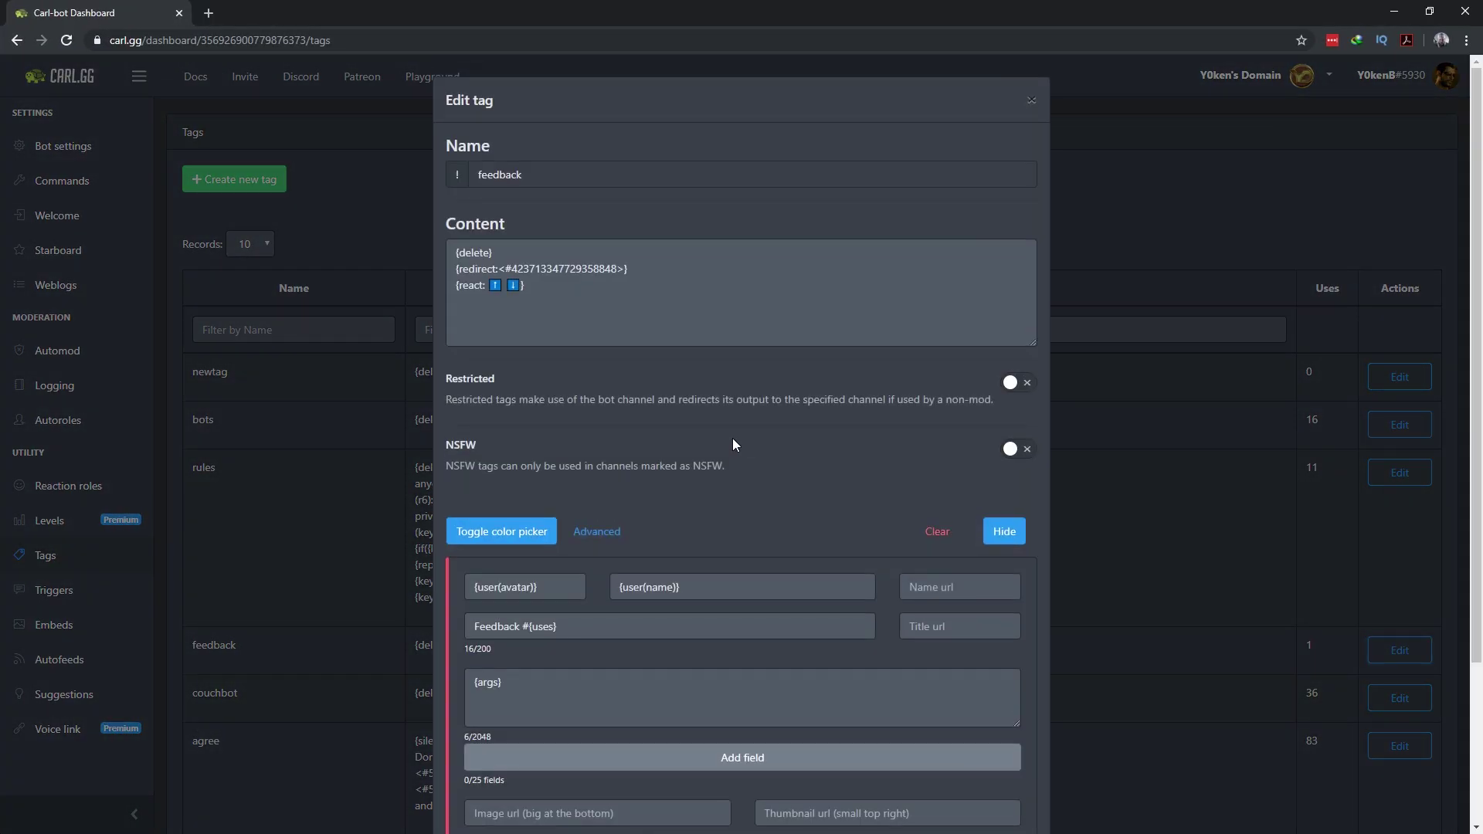
pyautogui.scroll(-1, 632, 346)
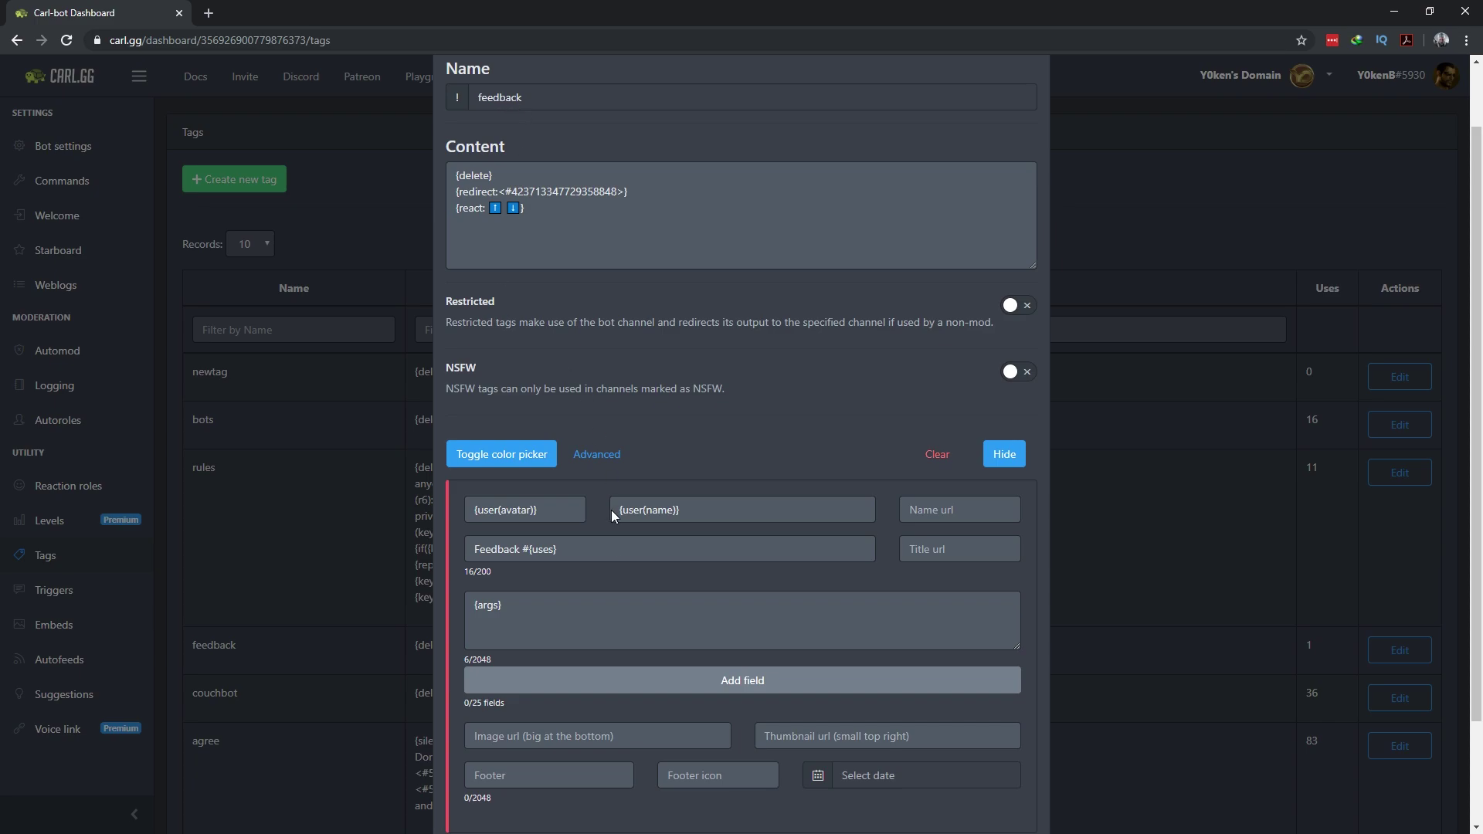
pyautogui.scroll(-2, 610, 509)
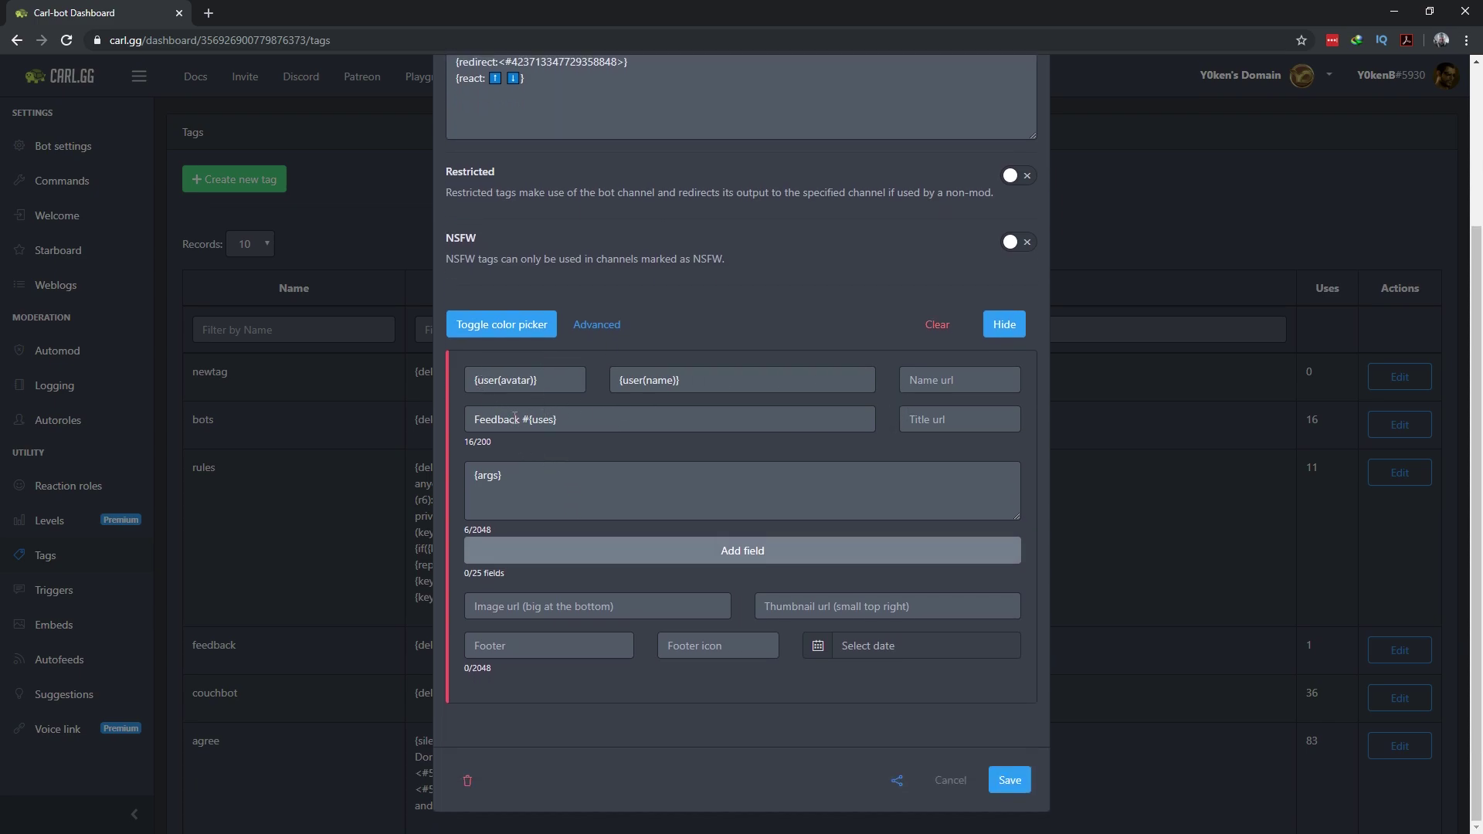
pyautogui.doubleClick(479, 419)
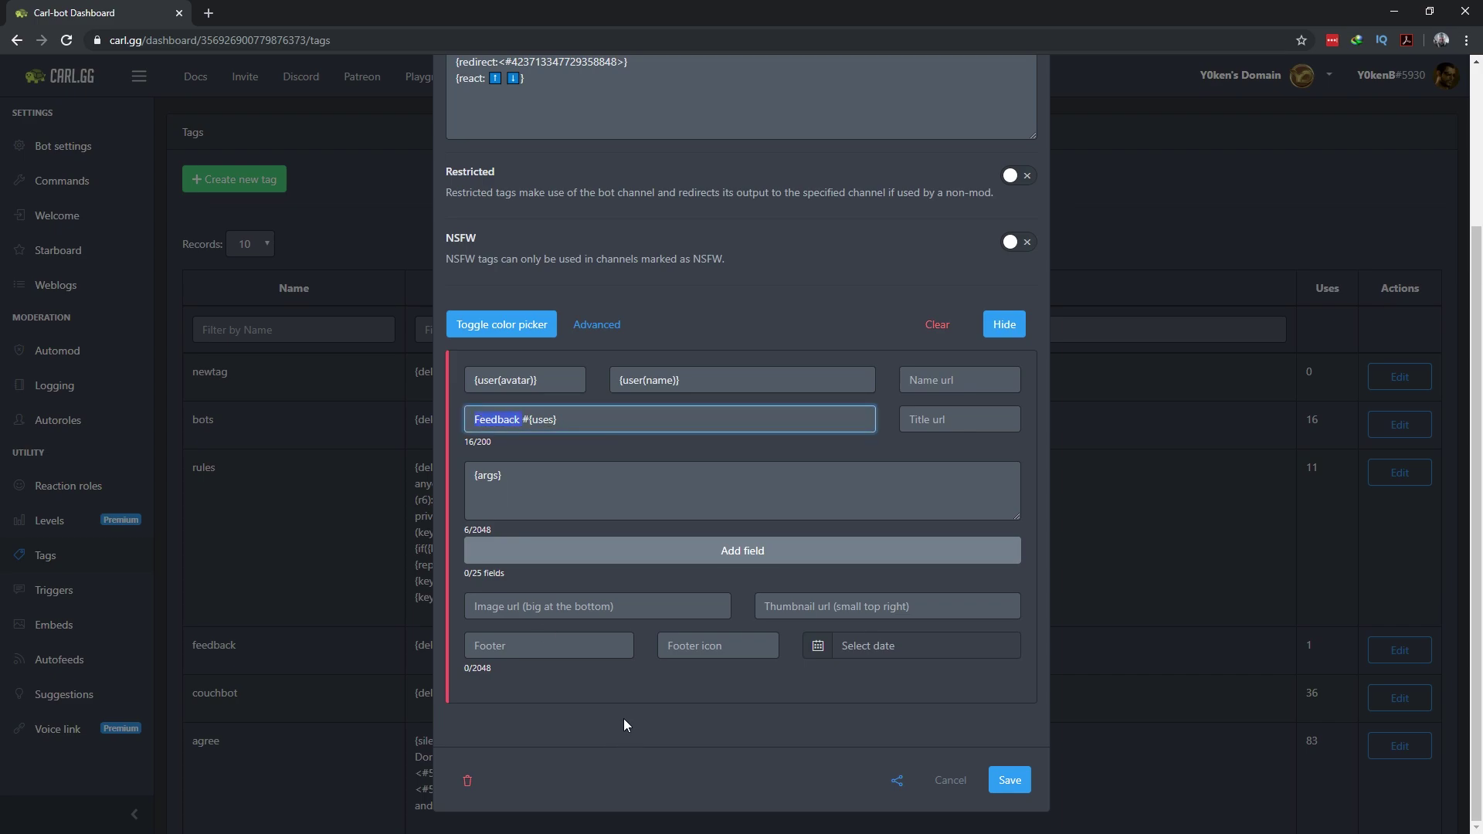
pyautogui.hotkey('alt', 'Tab')
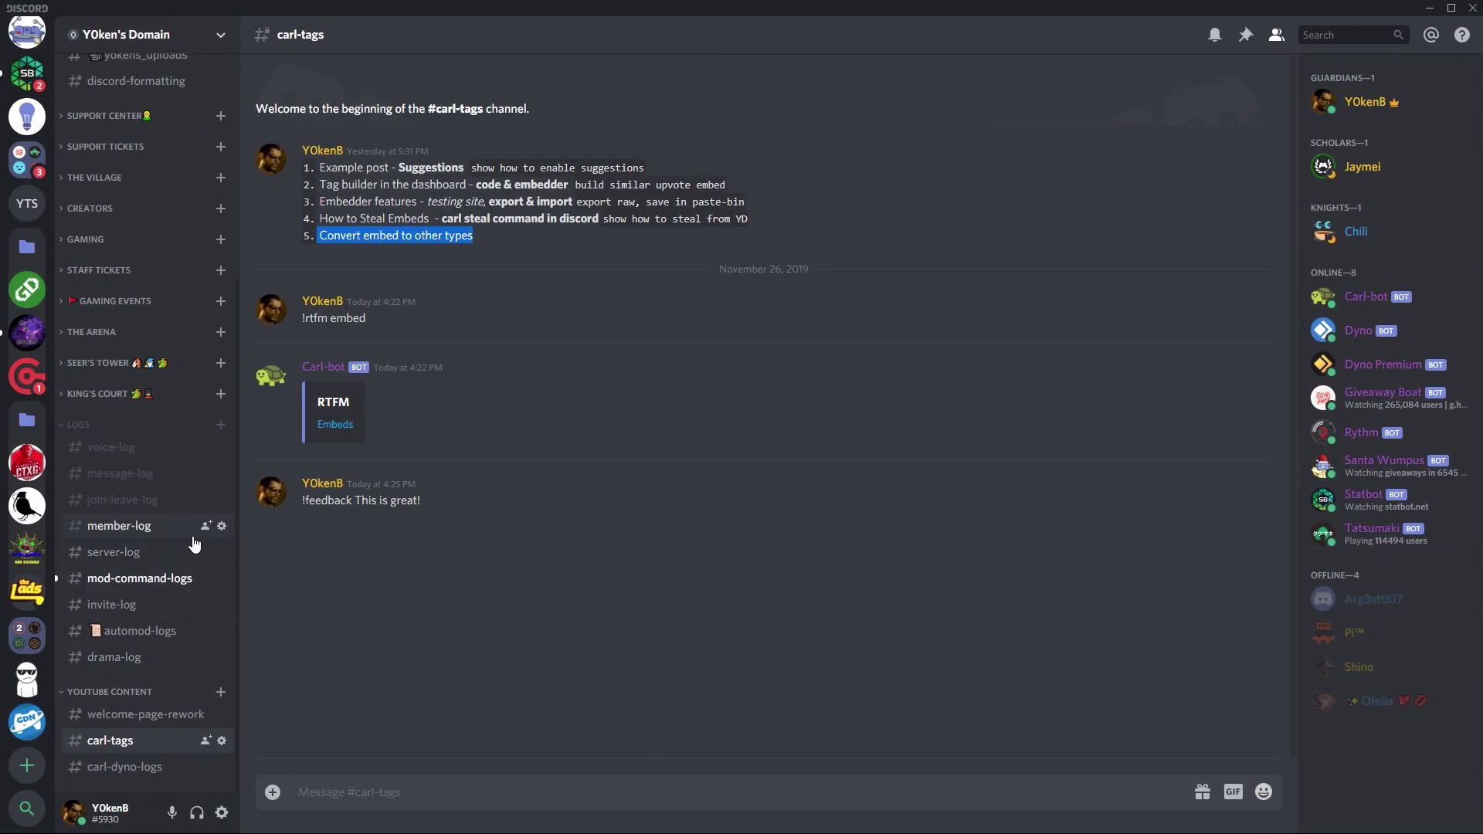
# Step: Glance at suggestions, then view Carl-bot's Feedback #1 embed and its vote reactions in feedback
pyautogui.scroll(5, 185, 533)
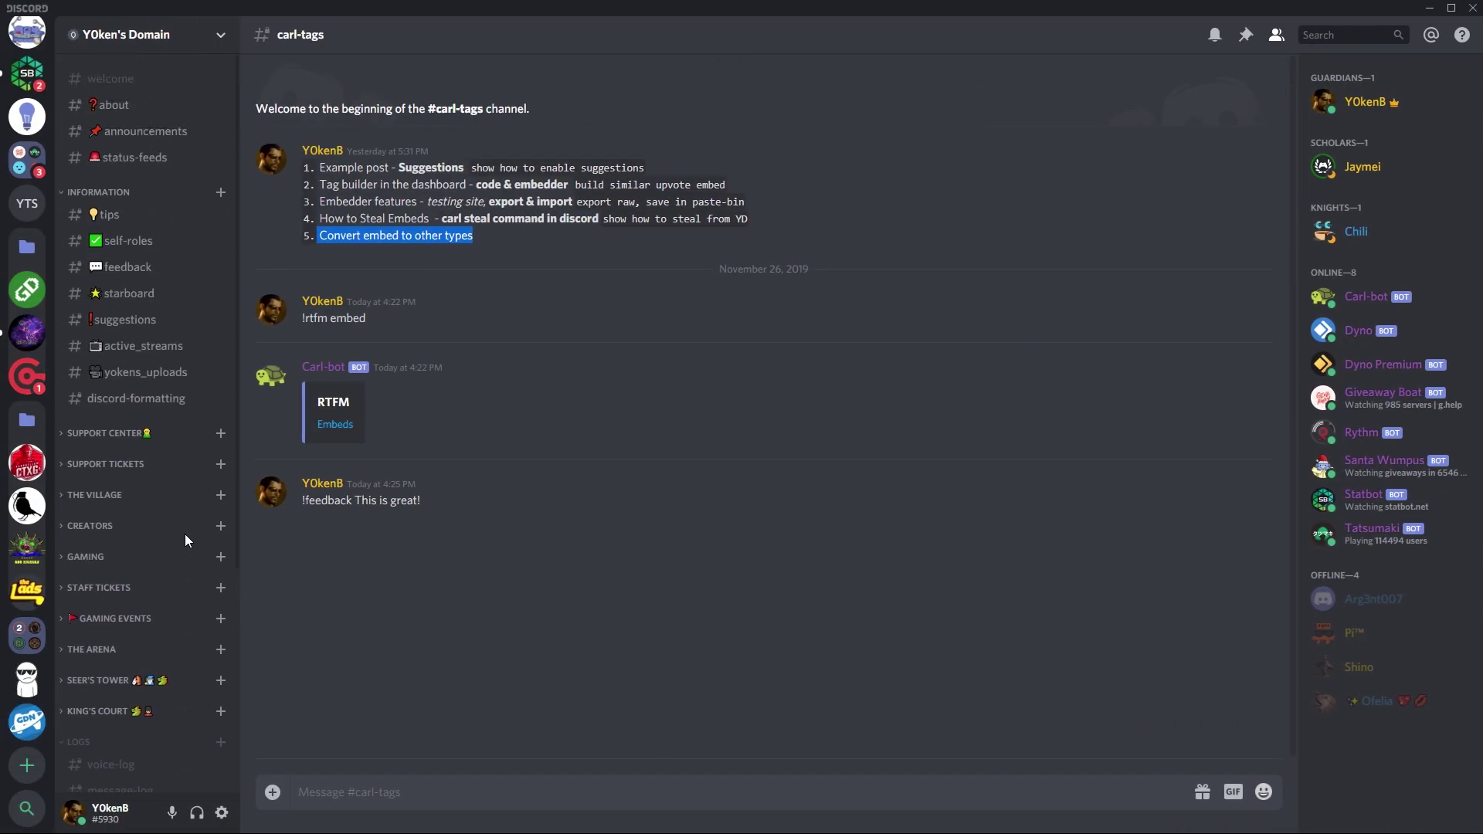
pyautogui.click(134, 320)
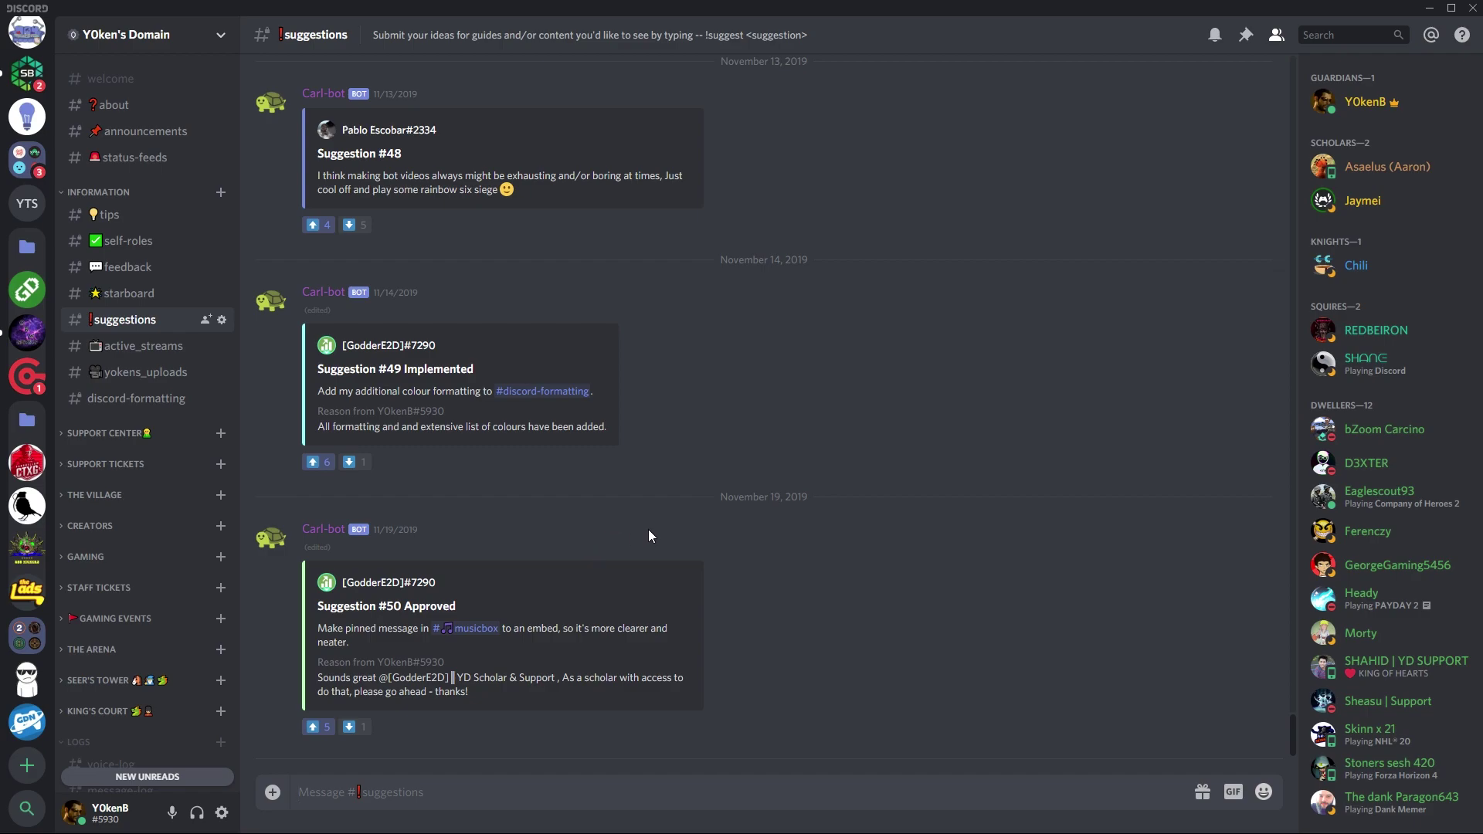
pyautogui.moveTo(359, 155)
pyautogui.moveTo(507, 156)
pyautogui.click(135, 266)
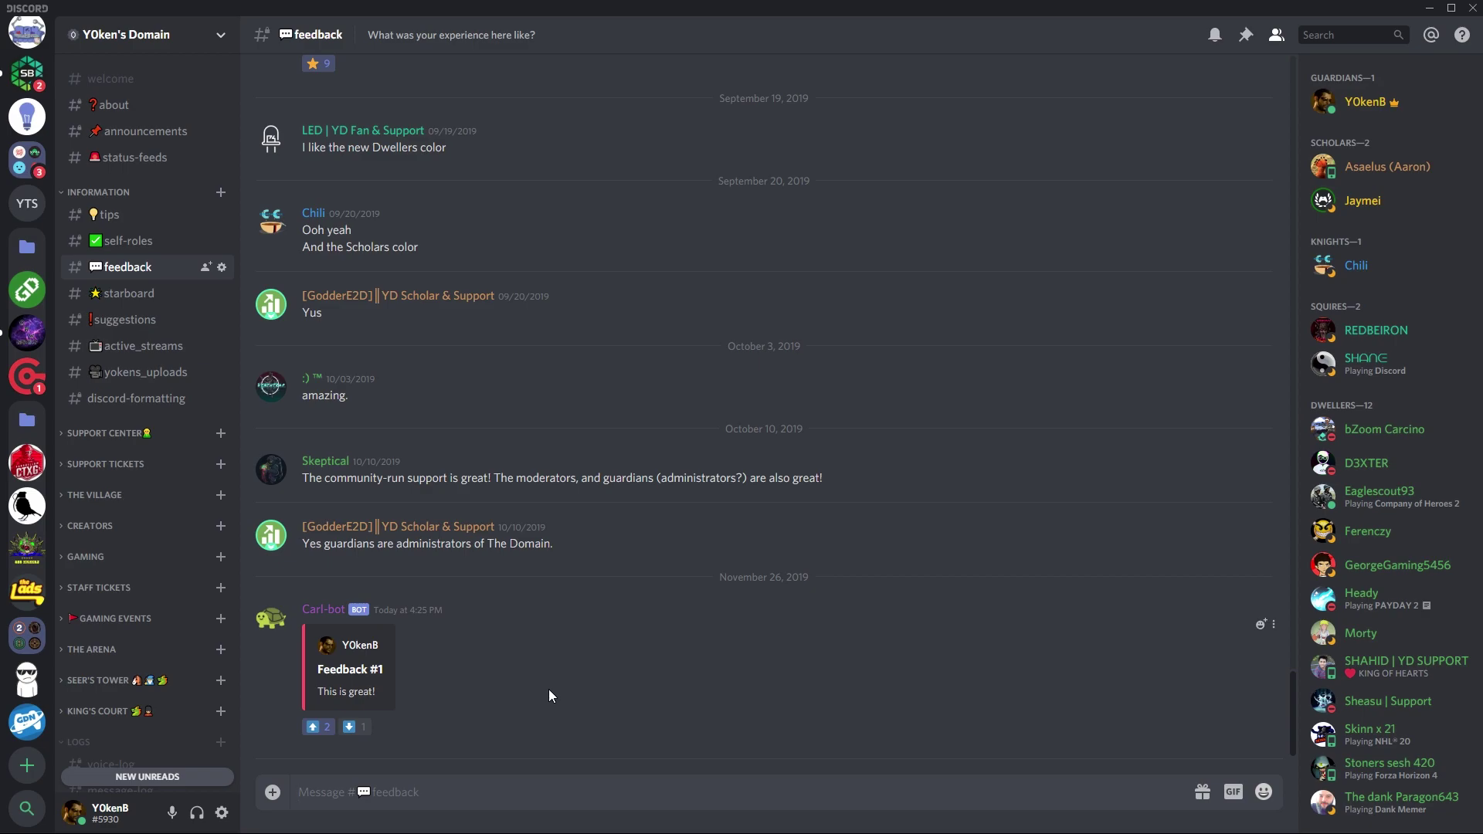
pyautogui.scroll(-4, 189, 629)
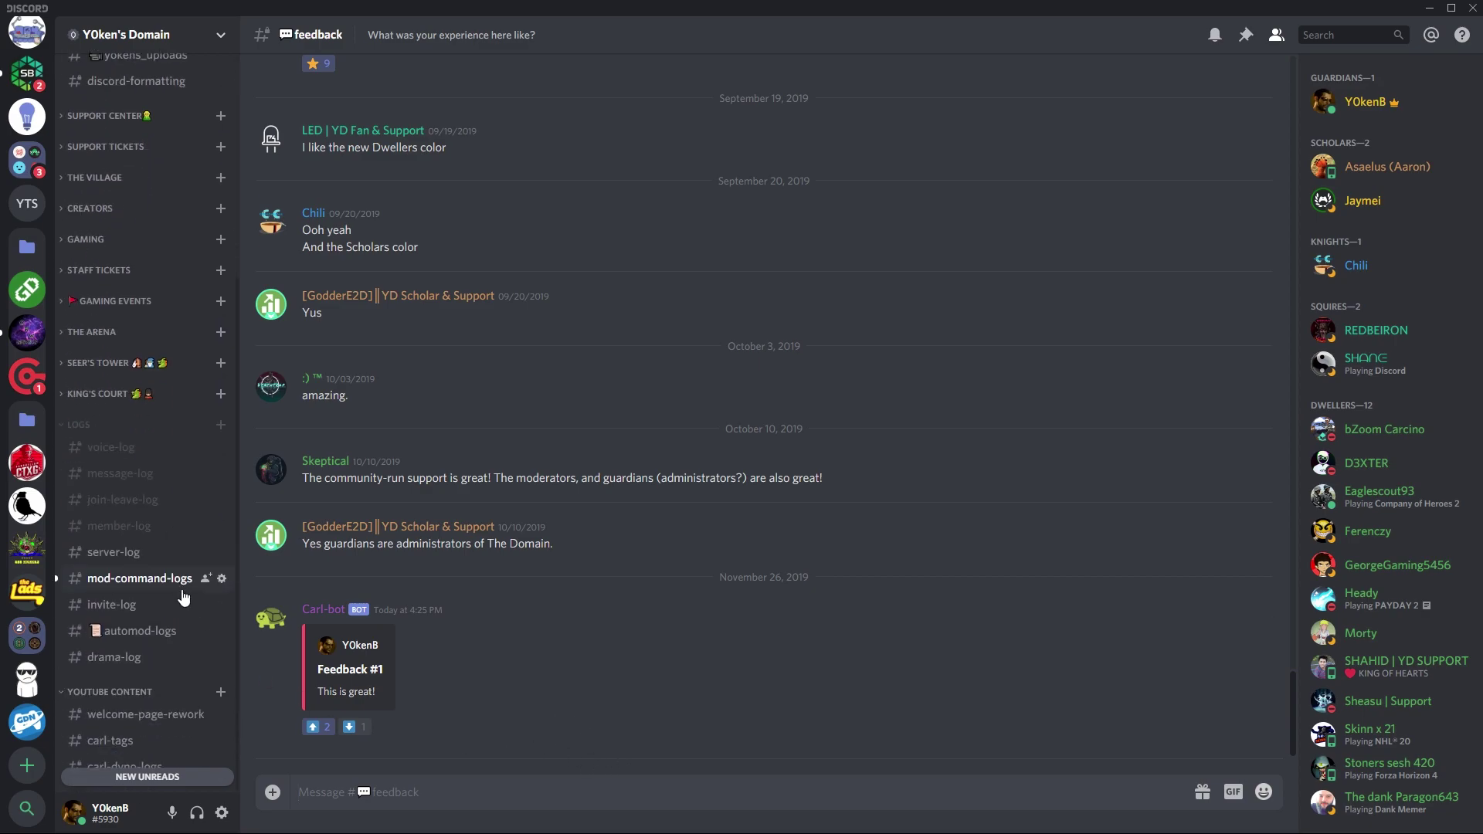